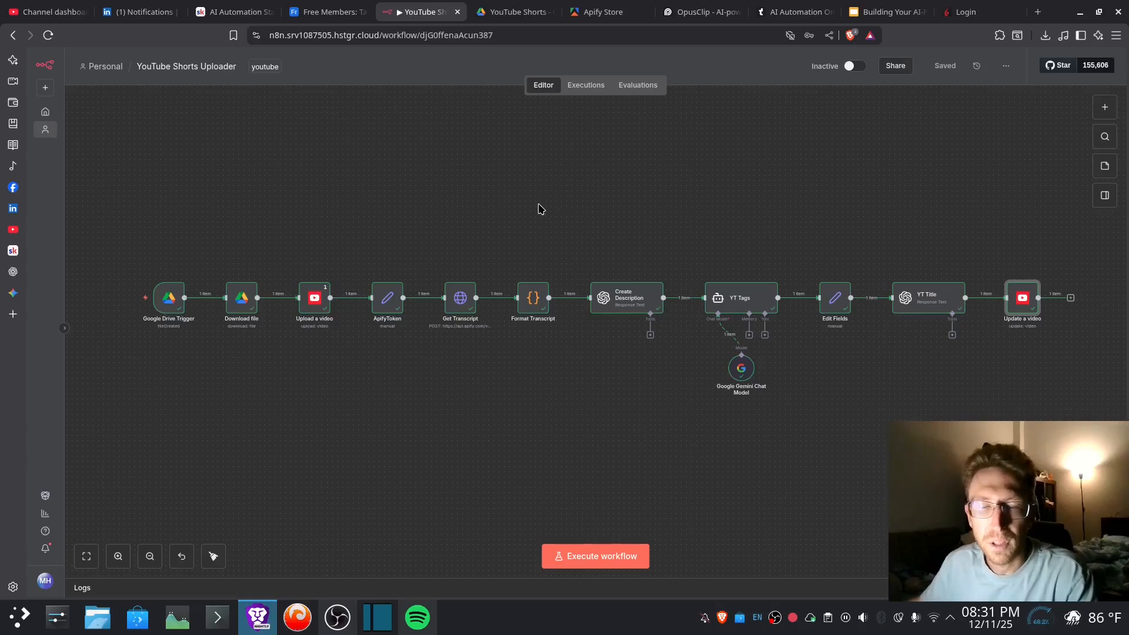
# - View the generated clips in OpusClip and the YouTube Shorts folder in Google Drive, returning to the n8n workflow
pyautogui.click(707, 13)
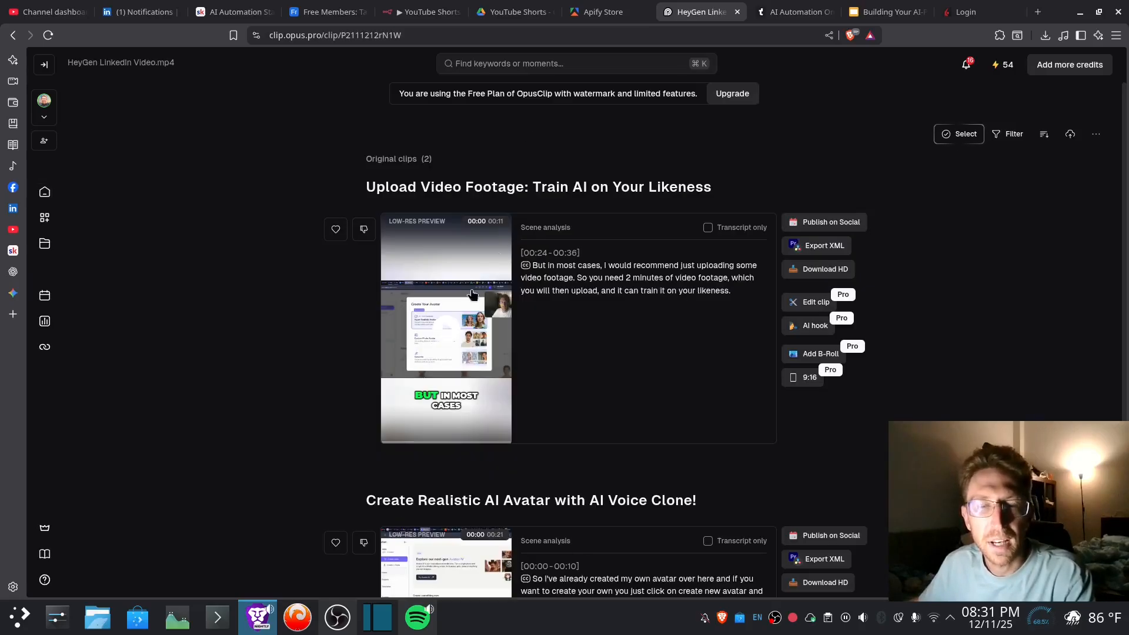
pyautogui.click(523, 10)
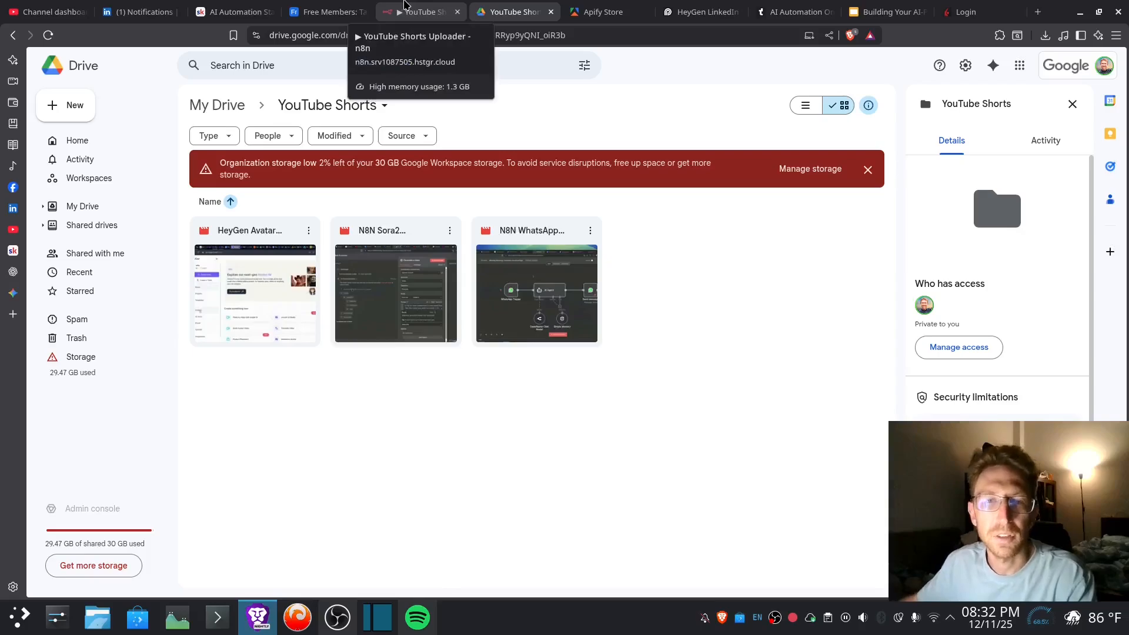
pyautogui.click(410, 5)
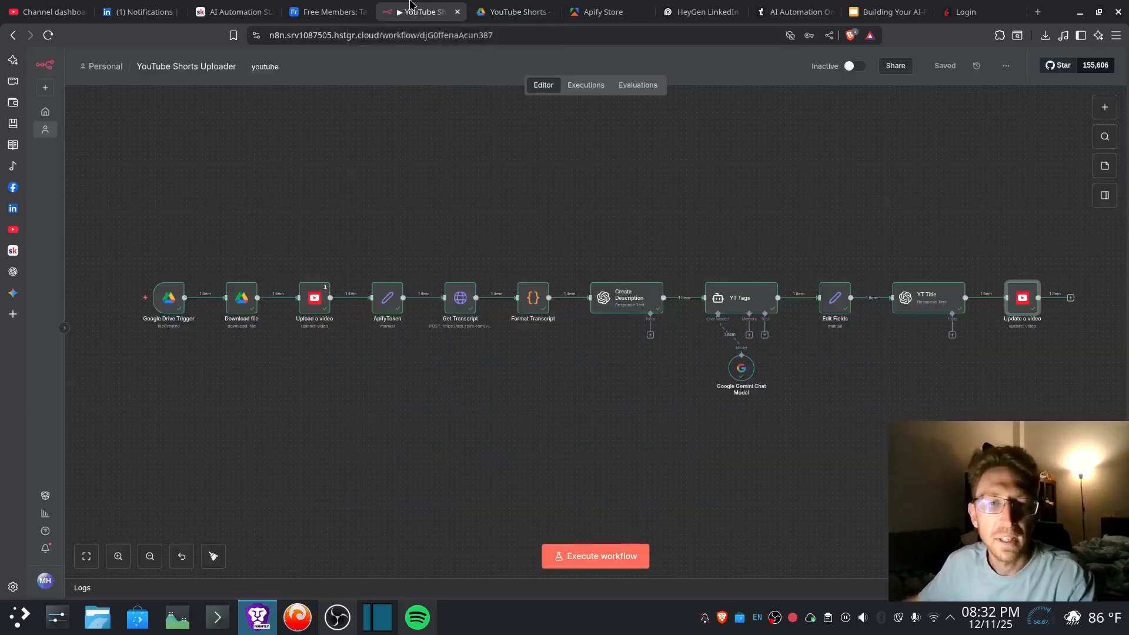
# - Search the node library for "drive" and browse the available Google Drive actions without adding one
pyautogui.click(119, 557)
pyautogui.hscroll(-5, 446, 383)
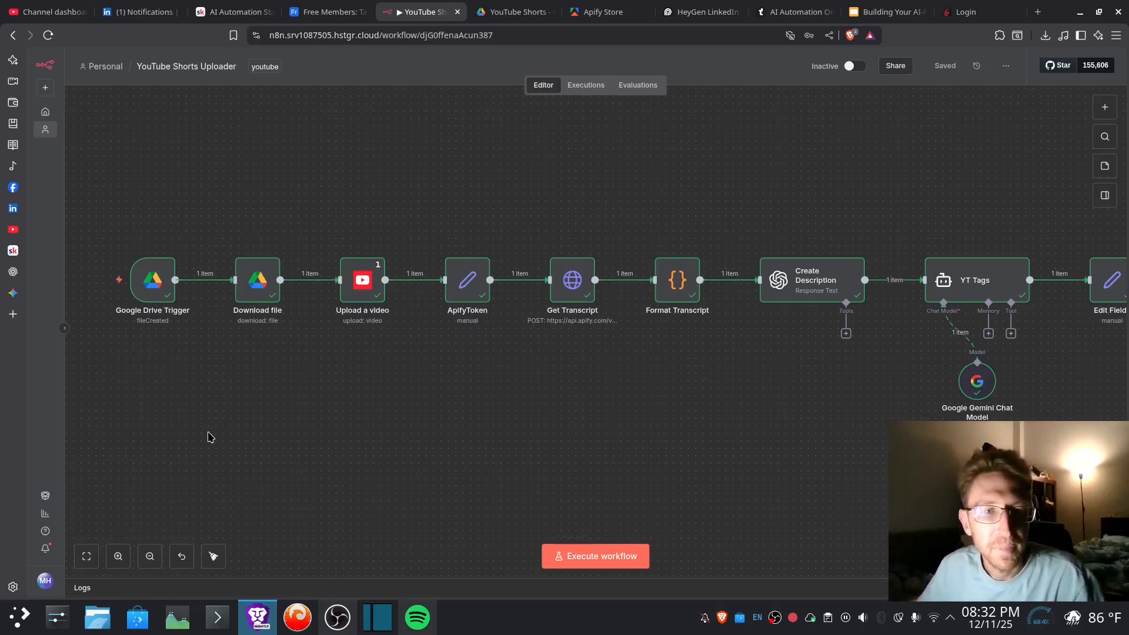
pyautogui.click(118, 557)
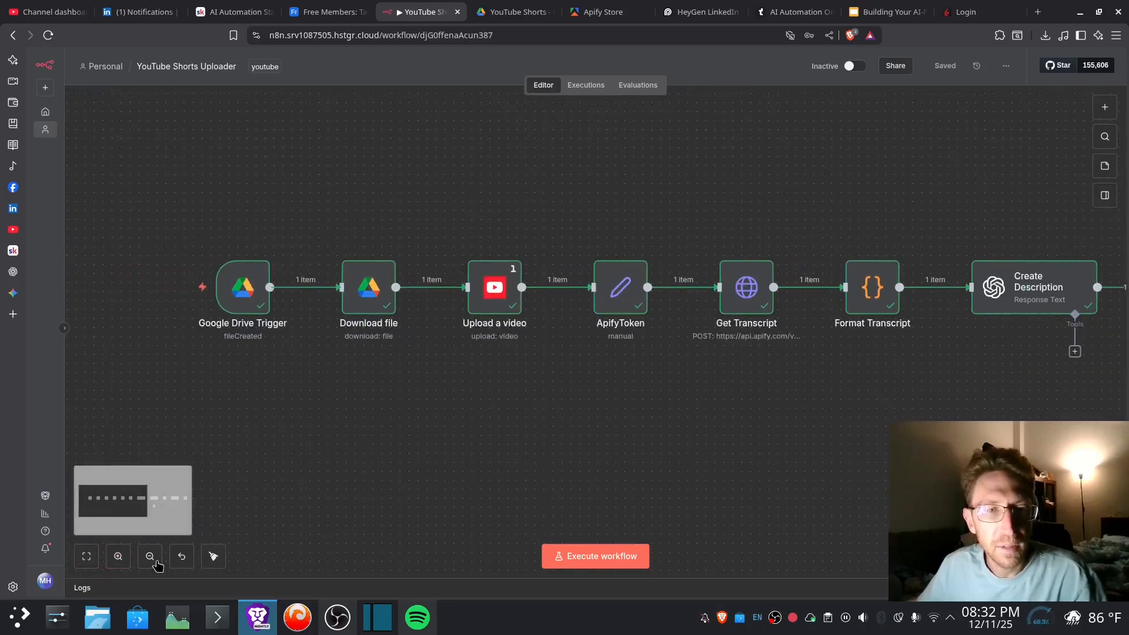
pyautogui.click(118, 556)
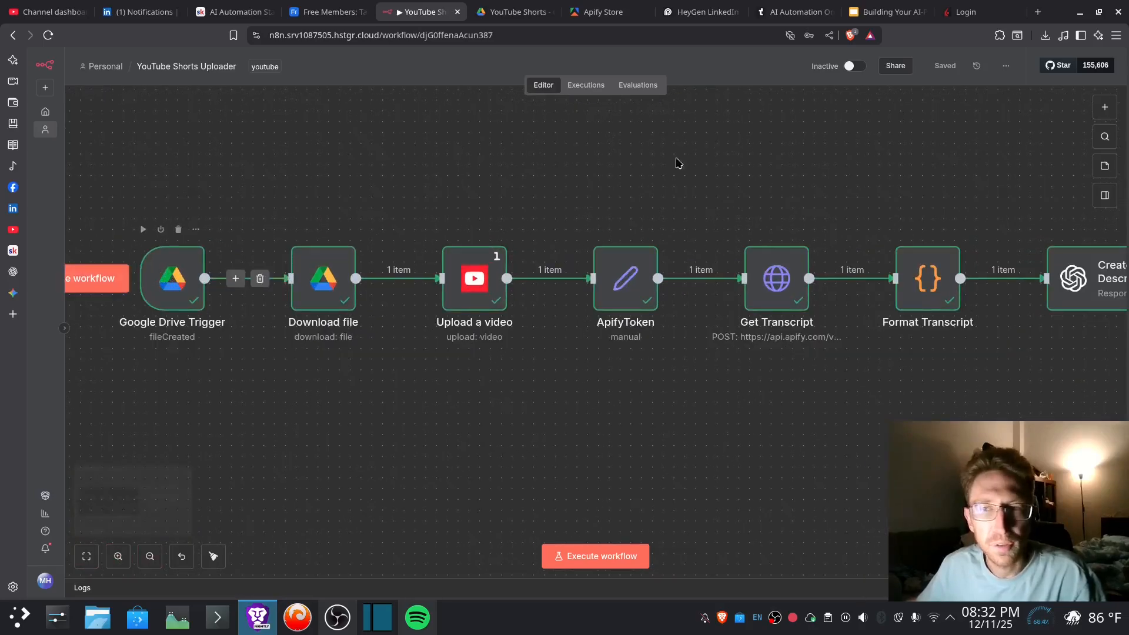
pyautogui.click(1105, 107)
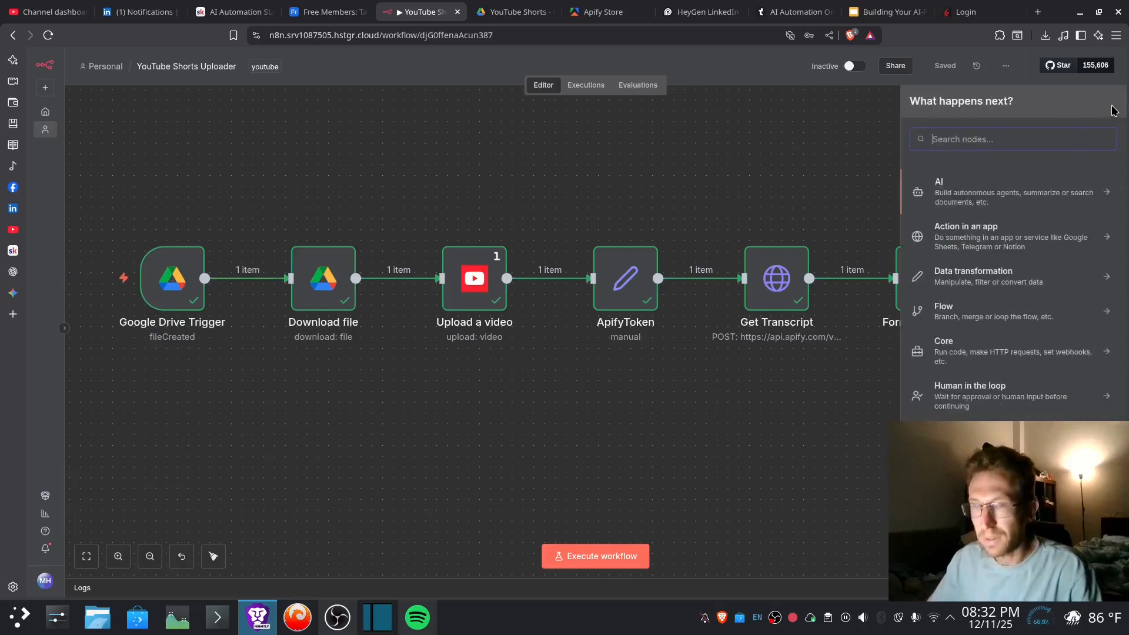
pyautogui.write('drive')
pyautogui.click(981, 215)
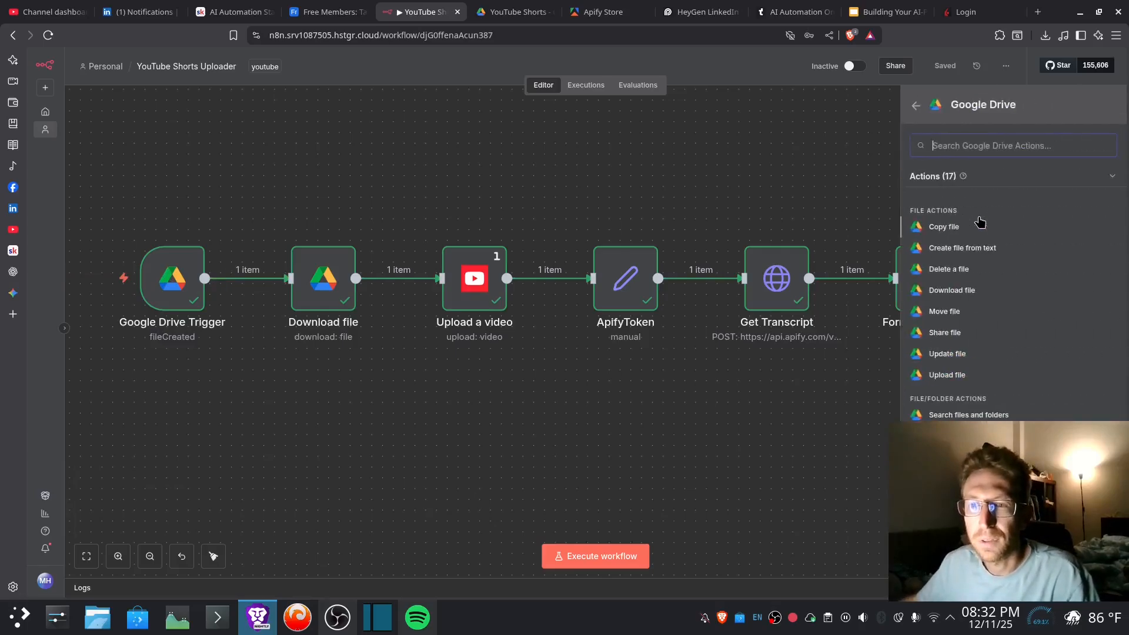
pyautogui.scroll(-2, 1051, 359)
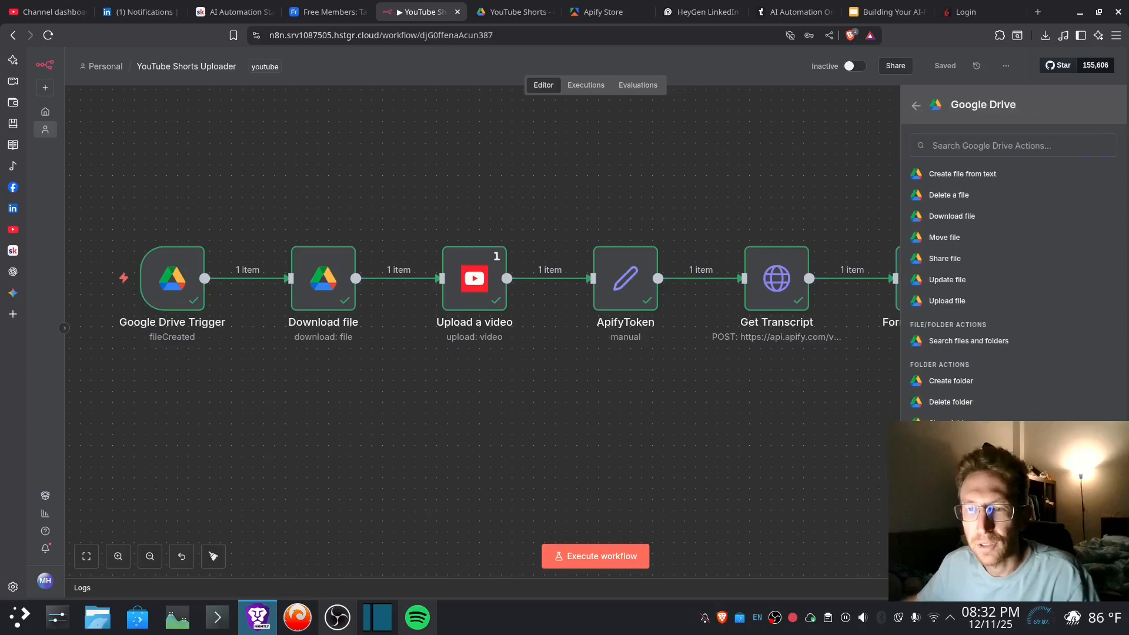
pyautogui.scroll(-1, 1012, 282)
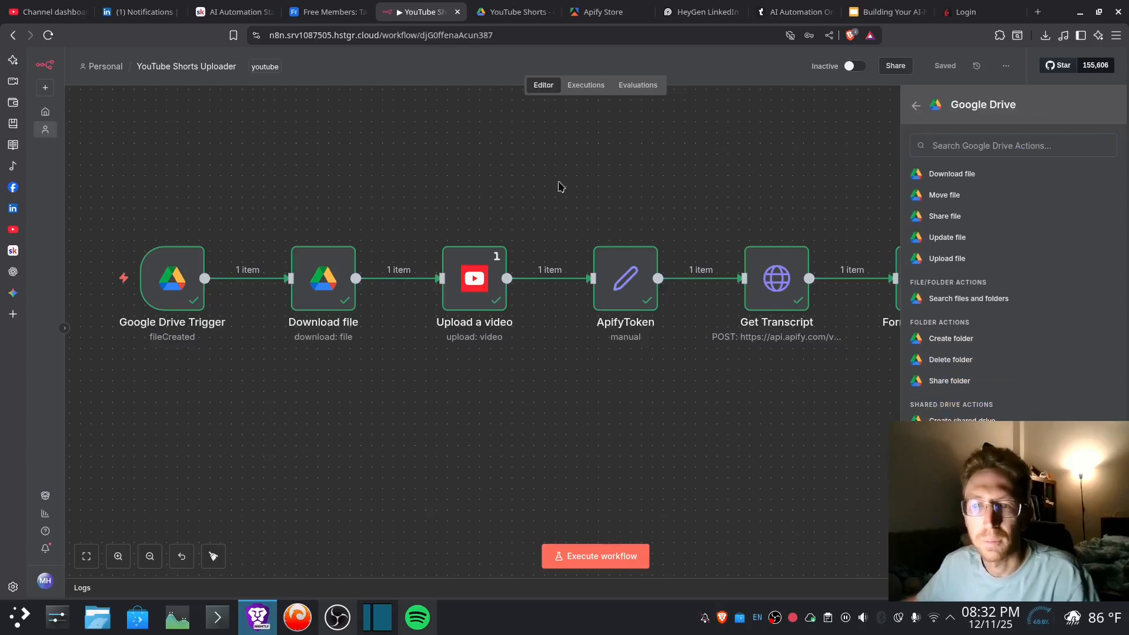
pyautogui.click(267, 199)
# - Open the Google Drive Trigger node and examine its poll mode options and the watched folder list
pyautogui.click(167, 284)
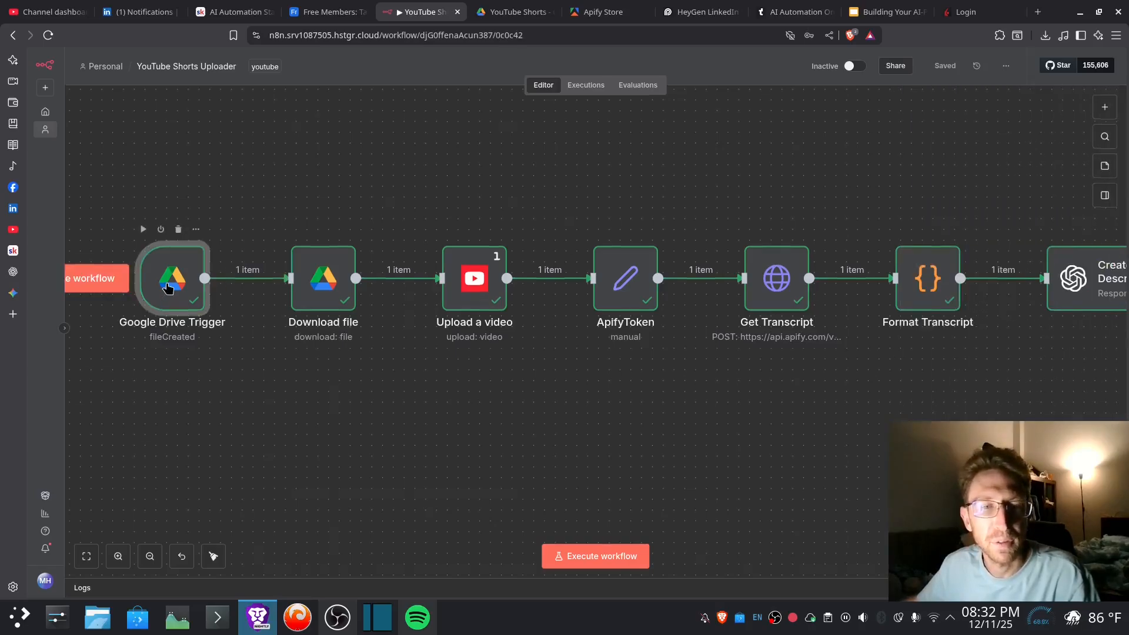
pyautogui.doubleClick(167, 287)
pyautogui.click(360, 202)
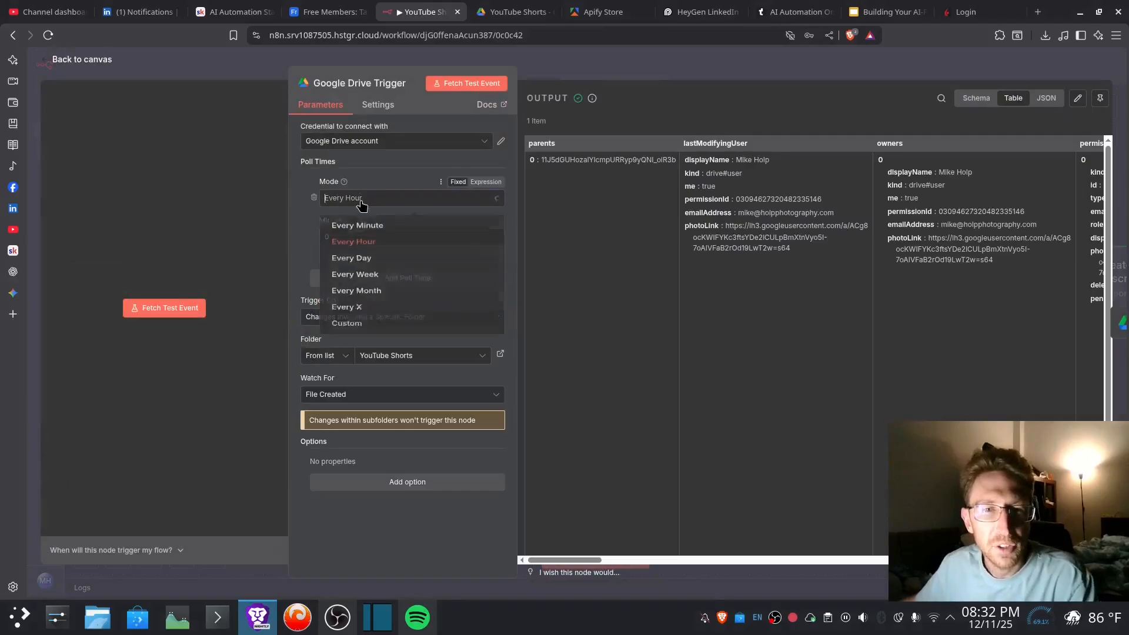
pyautogui.click(382, 174)
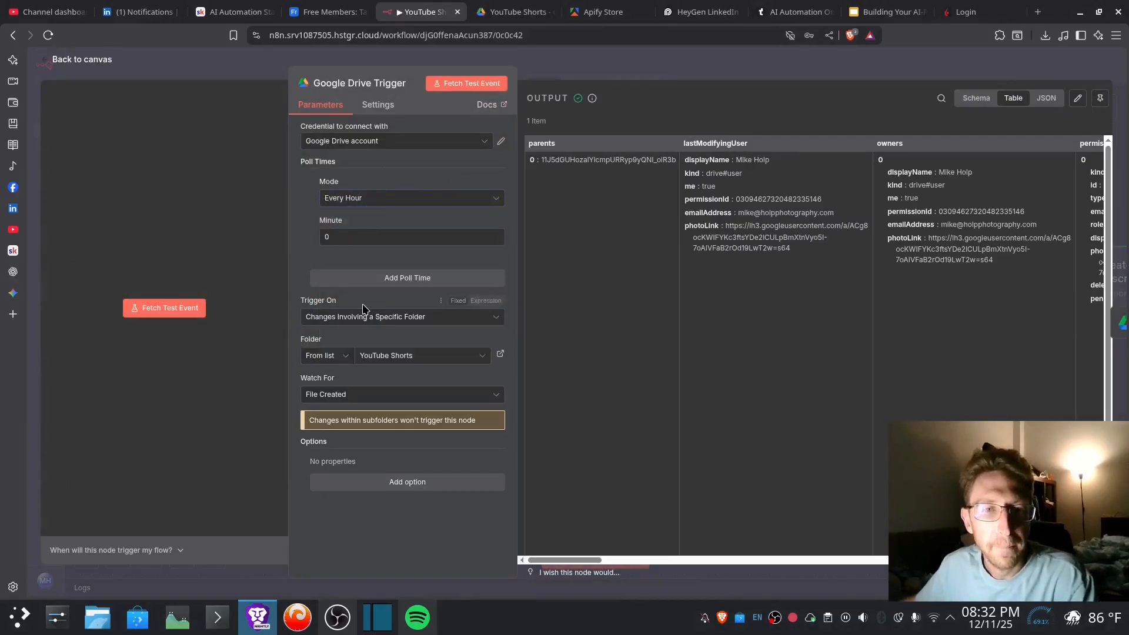
pyautogui.click(388, 357)
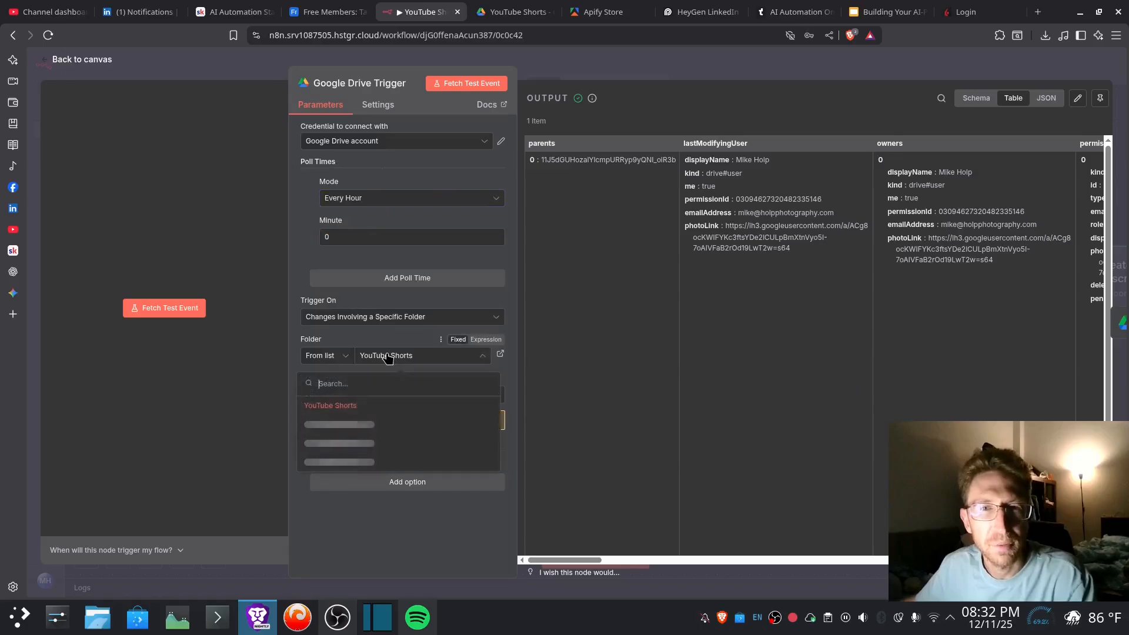
pyautogui.click(358, 298)
# - Inspect the trigger's Google Drive account credential, including its Client ID field, and close it
pyautogui.click(503, 142)
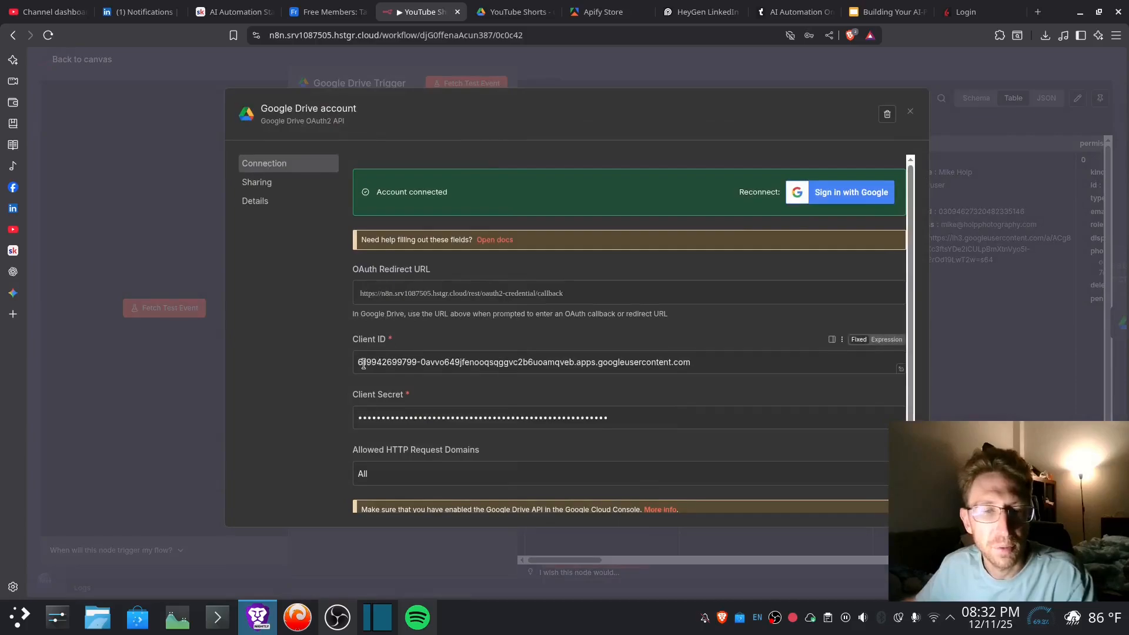
pyautogui.moveTo(363, 363); pyautogui.dragTo(712, 368)
pyautogui.press('Escape')
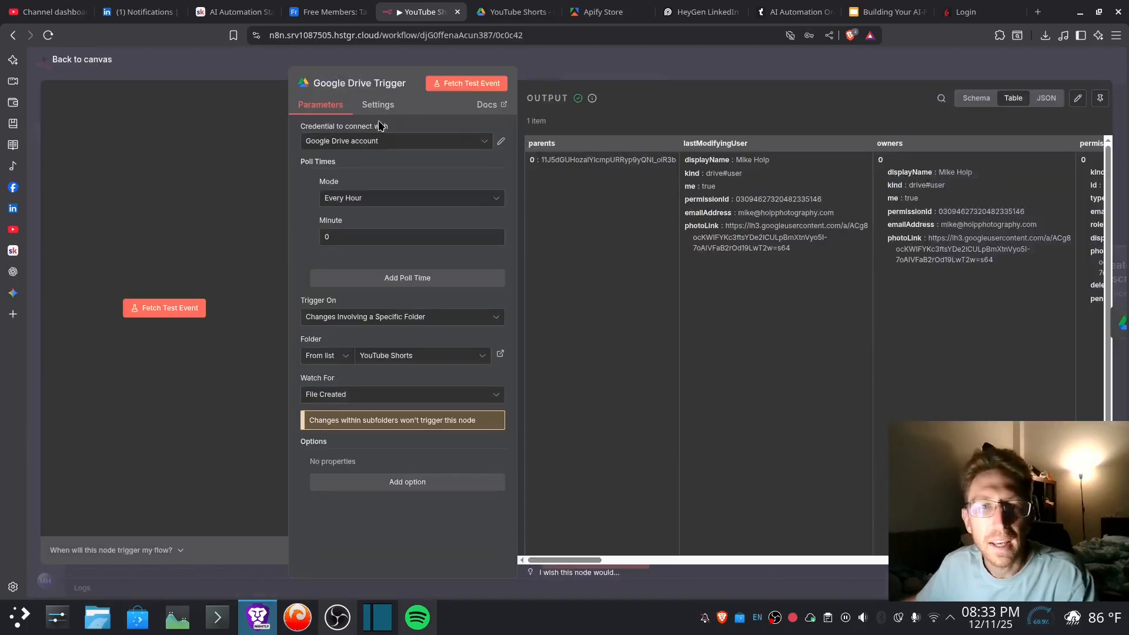
# - Fetch a test event for the Google Drive Trigger and review the file name in its JSON output
pyautogui.click(1046, 100)
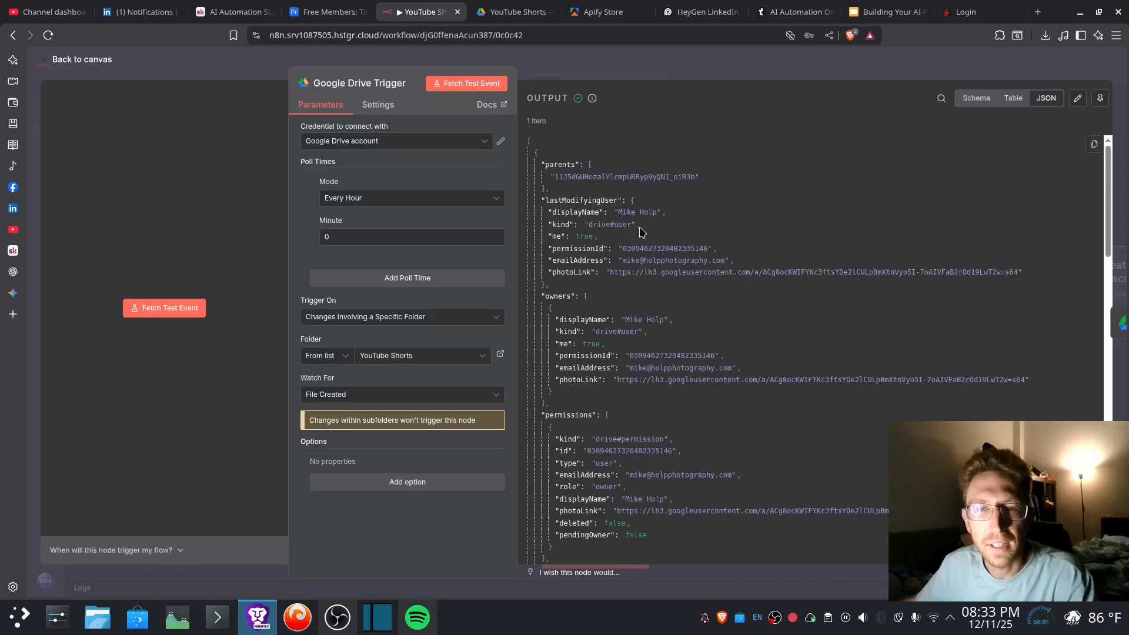
pyautogui.click(453, 86)
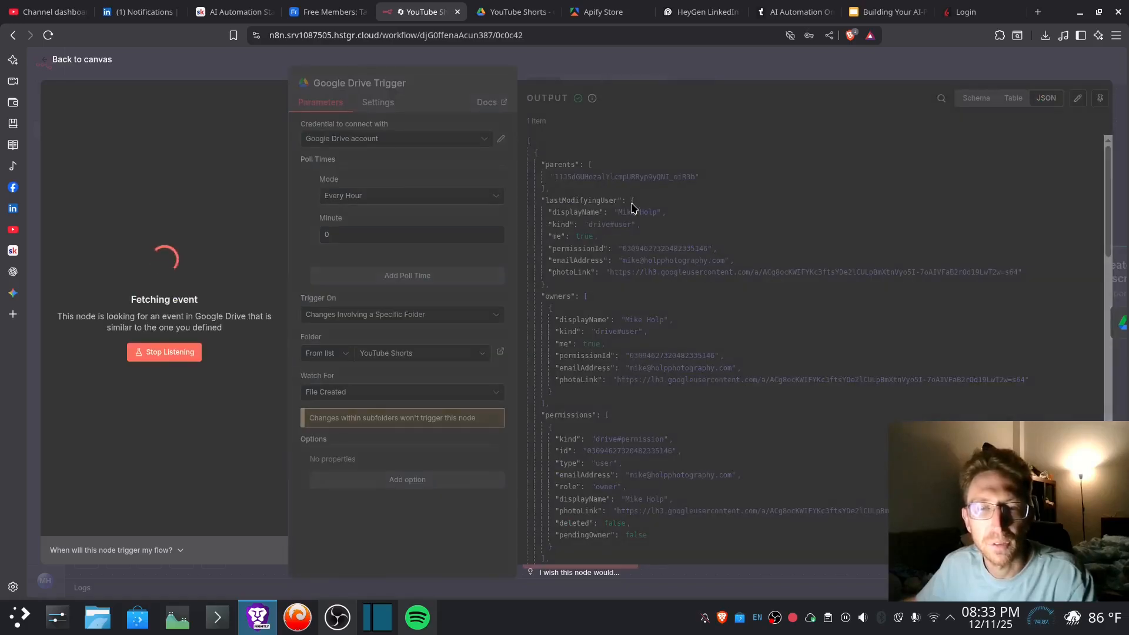
pyautogui.scroll(-15, 650, 261)
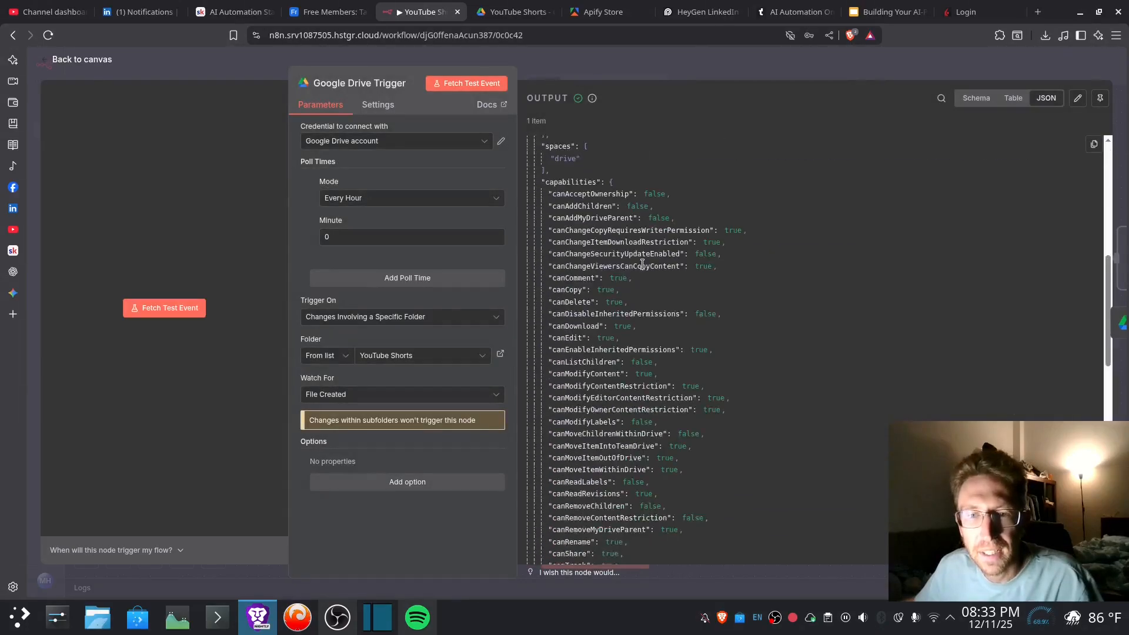
pyautogui.scroll(-3, 666, 302)
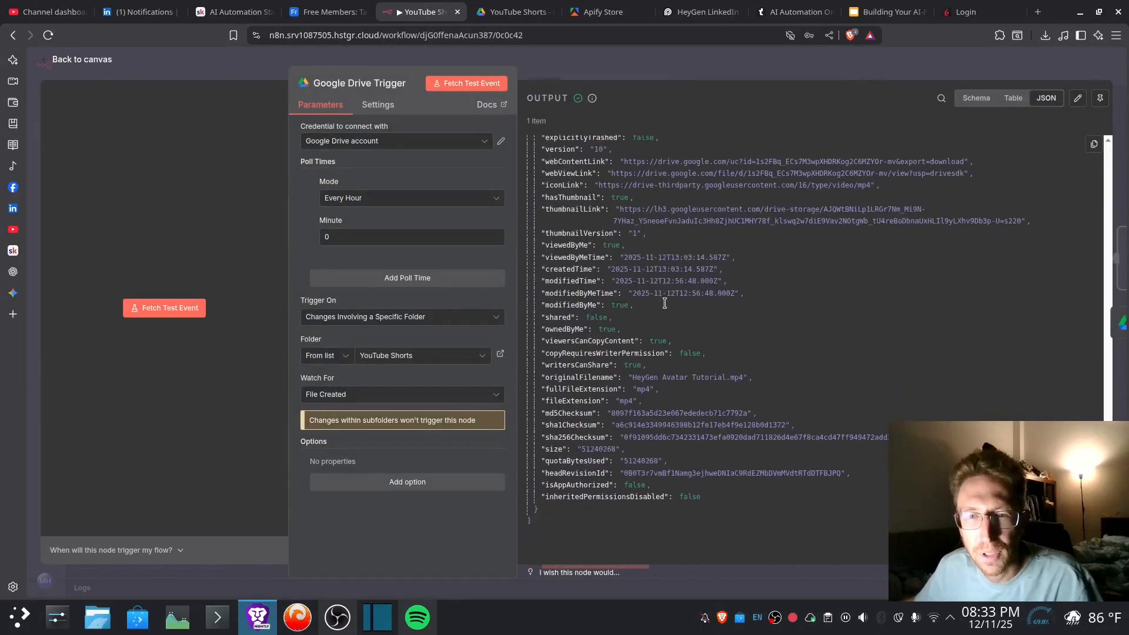
pyautogui.scroll(6, 682, 241)
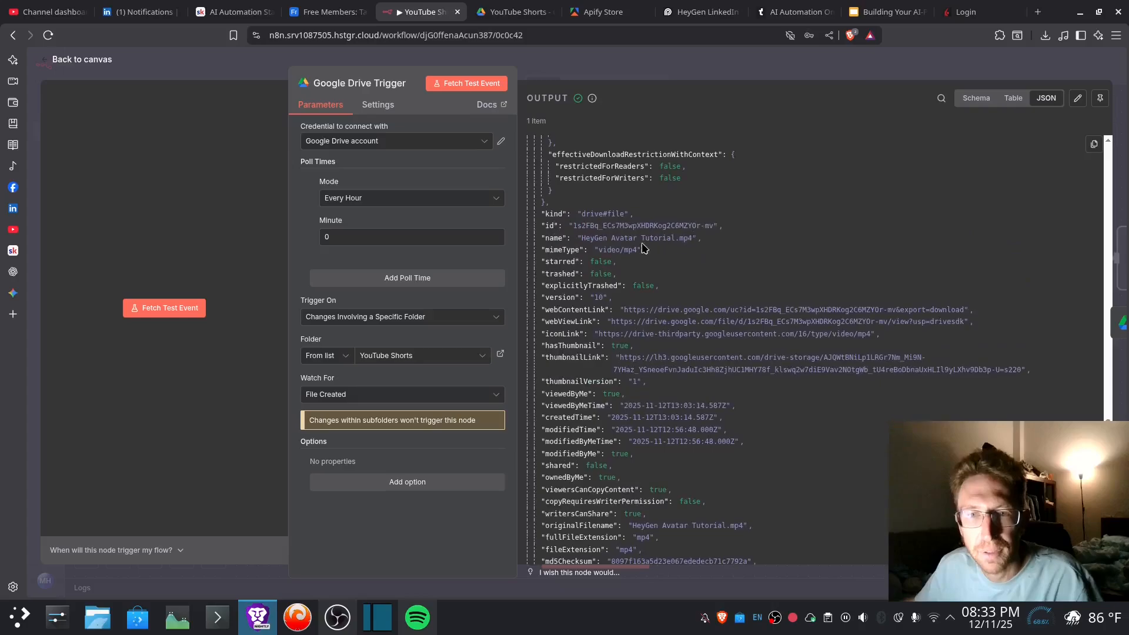
pyautogui.moveTo(580, 238); pyautogui.dragTo(697, 237)
pyautogui.click(93, 61)
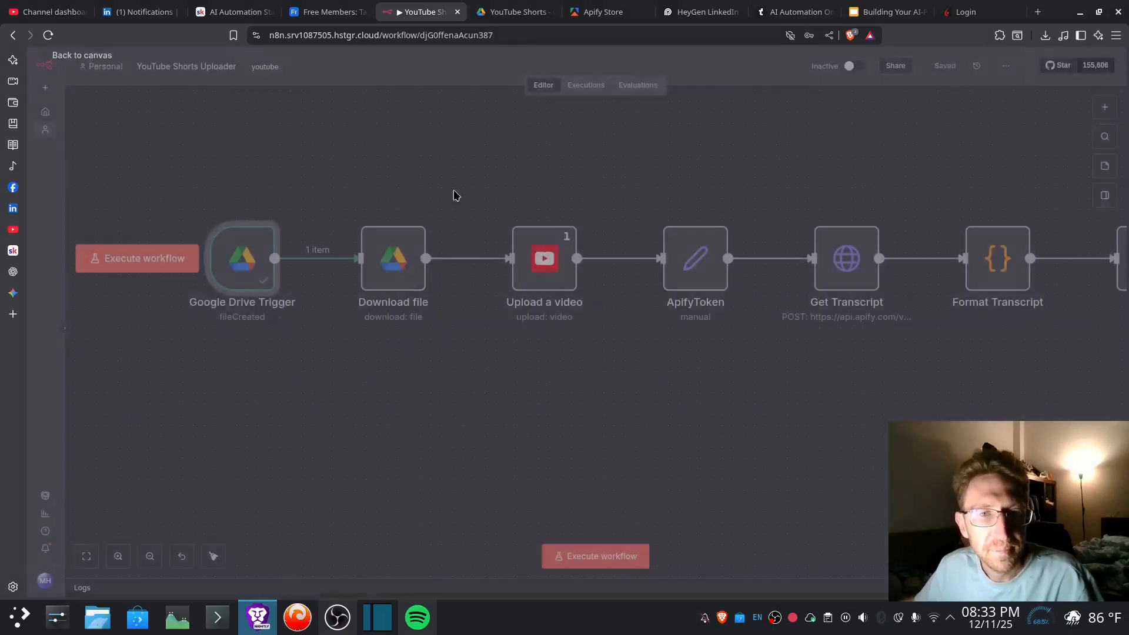
# - Check the trigger's id against the File expression {{ $json.id }} in the Download file node and execute that step
pyautogui.doubleClick(398, 268)
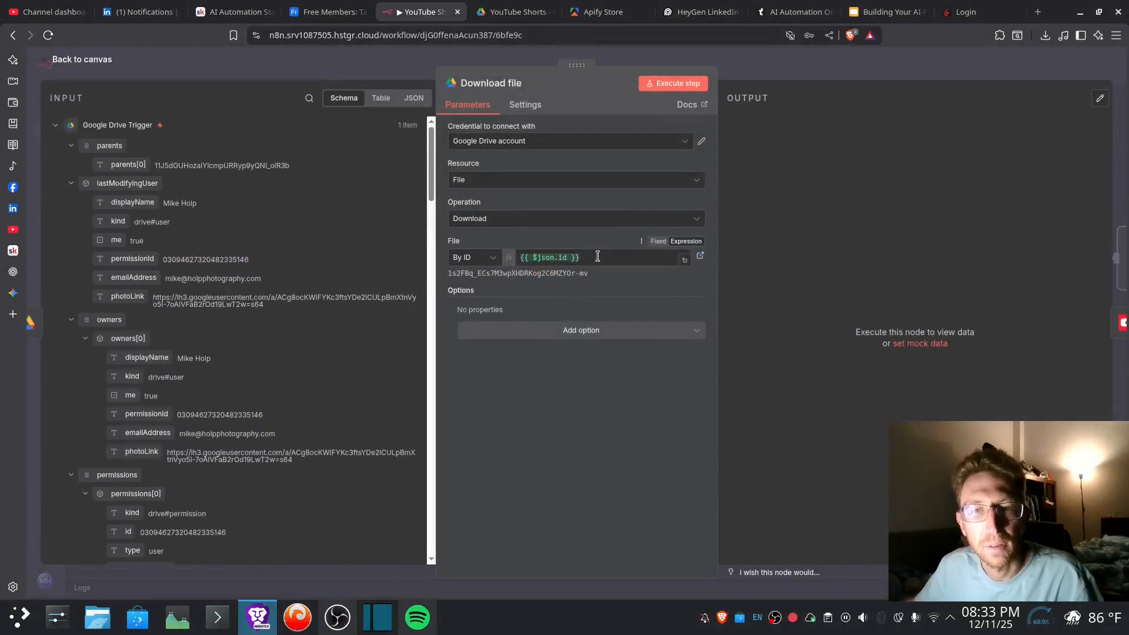
pyautogui.scroll(-10, 306, 237)
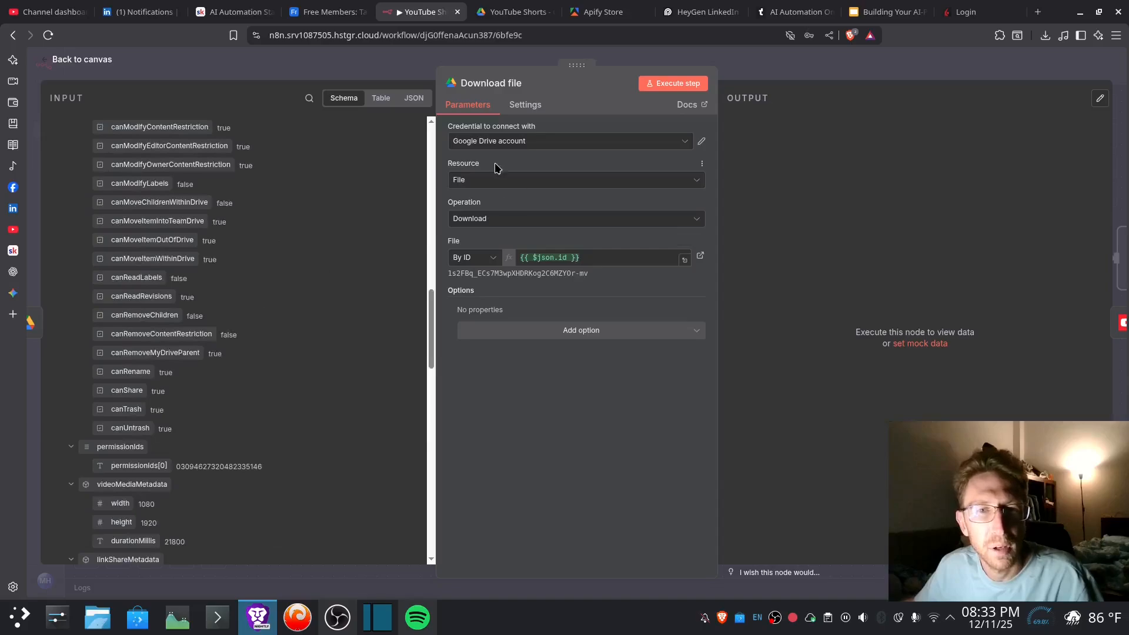
pyautogui.click(612, 258)
pyautogui.scroll(-6, 221, 335)
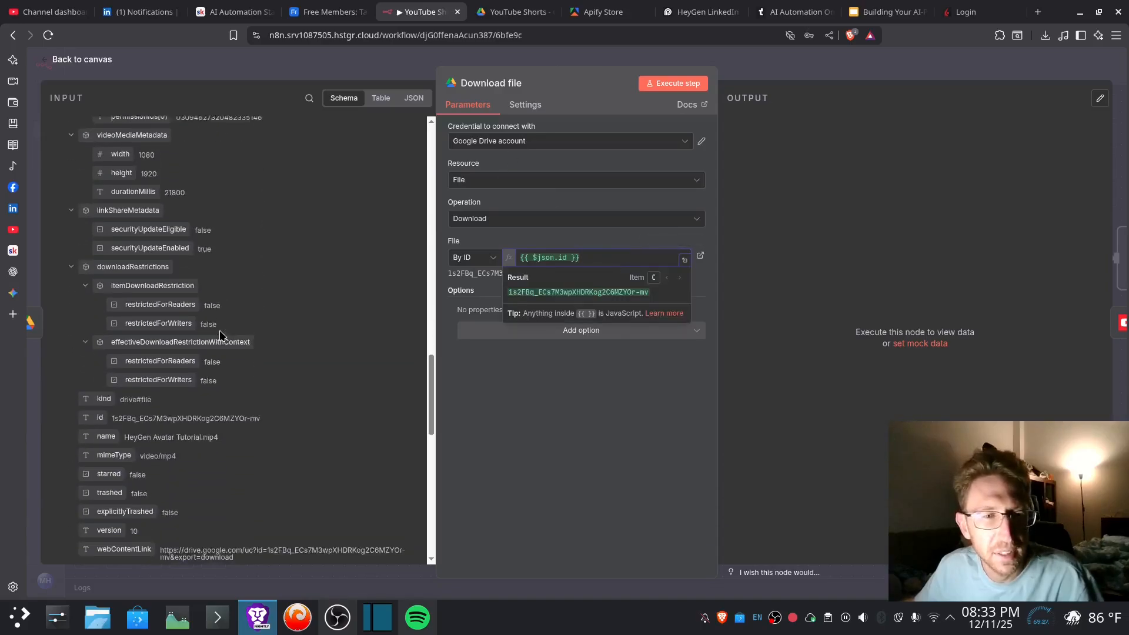
pyautogui.moveTo(97, 273); pyautogui.dragTo(624, 268)
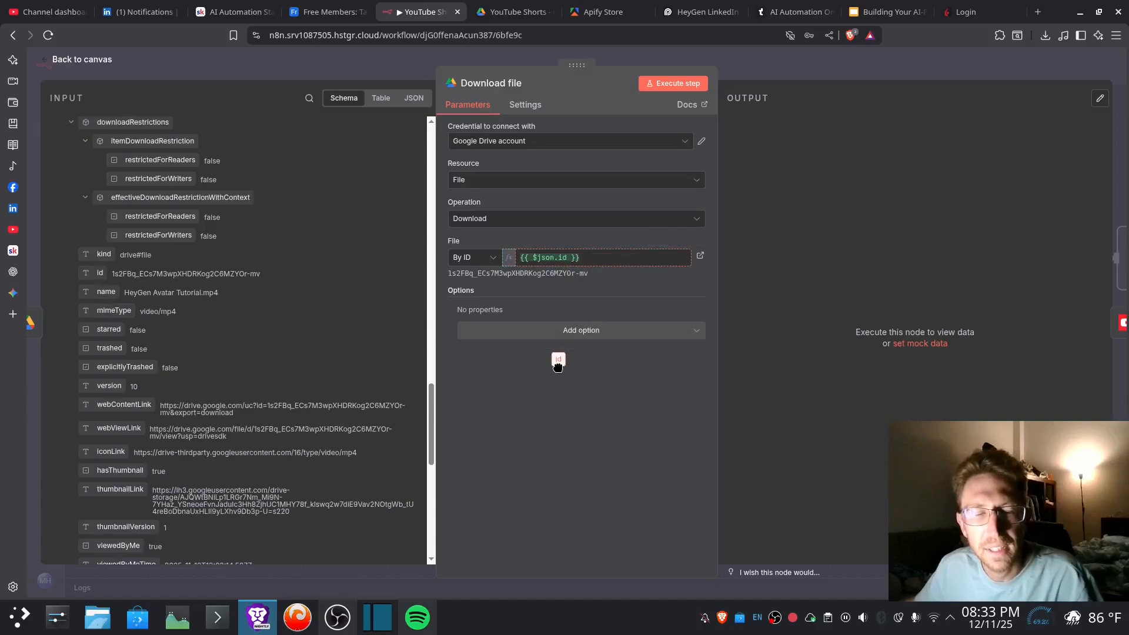
pyautogui.click(675, 83)
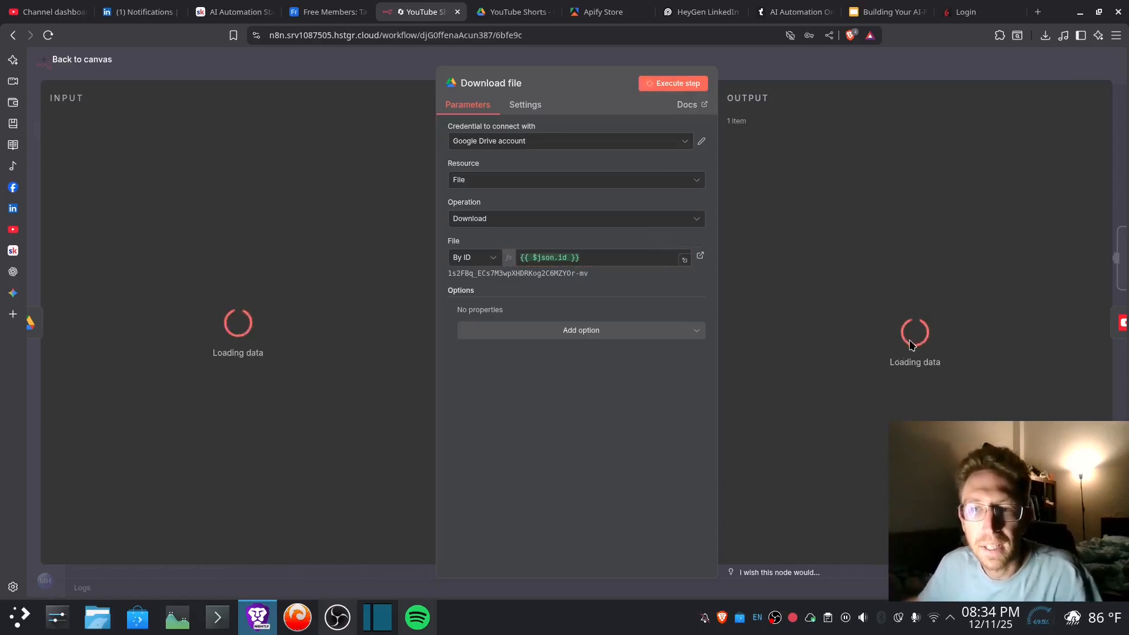
pyautogui.click(100, 61)
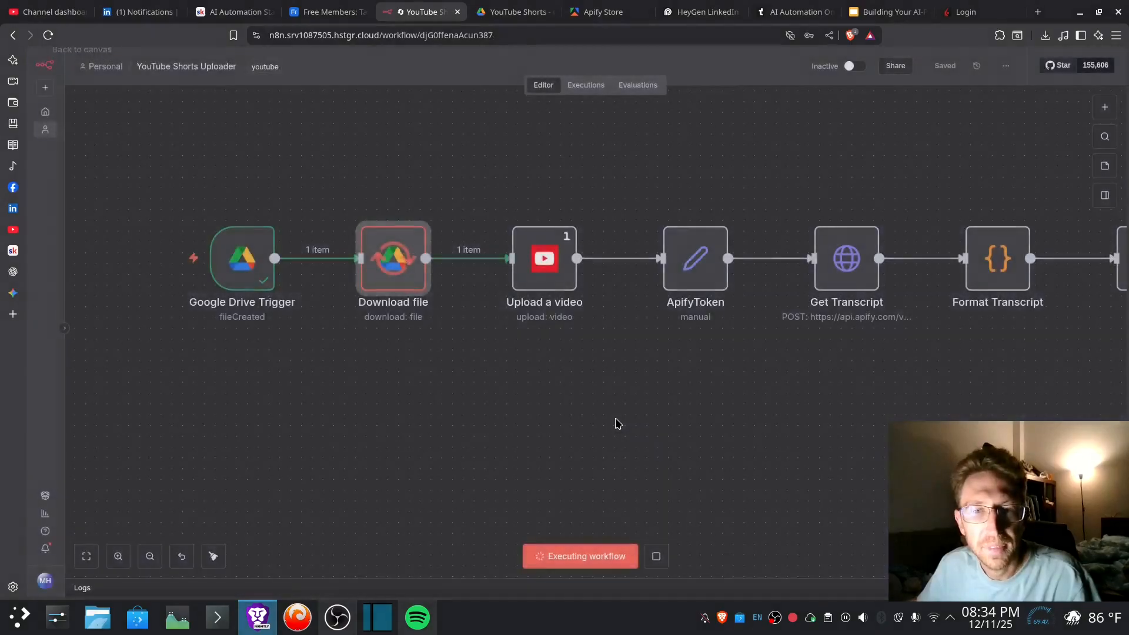
# - Open the Upload a video node and inspect its Title expression {{ $json.name }}
pyautogui.doubleClick(546, 260)
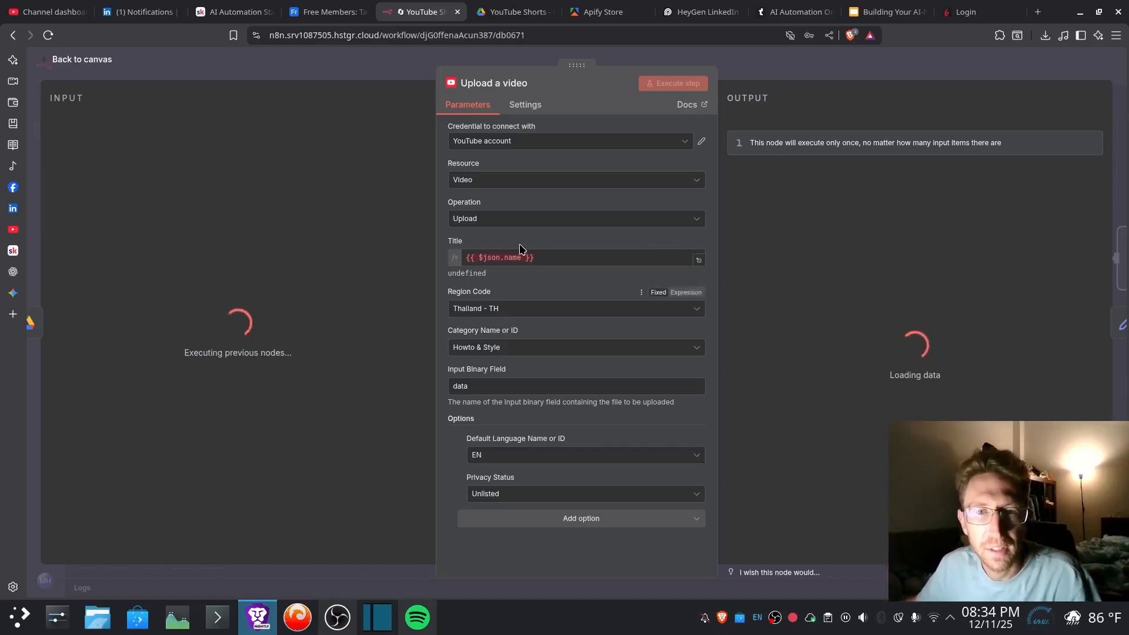
pyautogui.moveTo(558, 260); pyautogui.dragTo(457, 257)
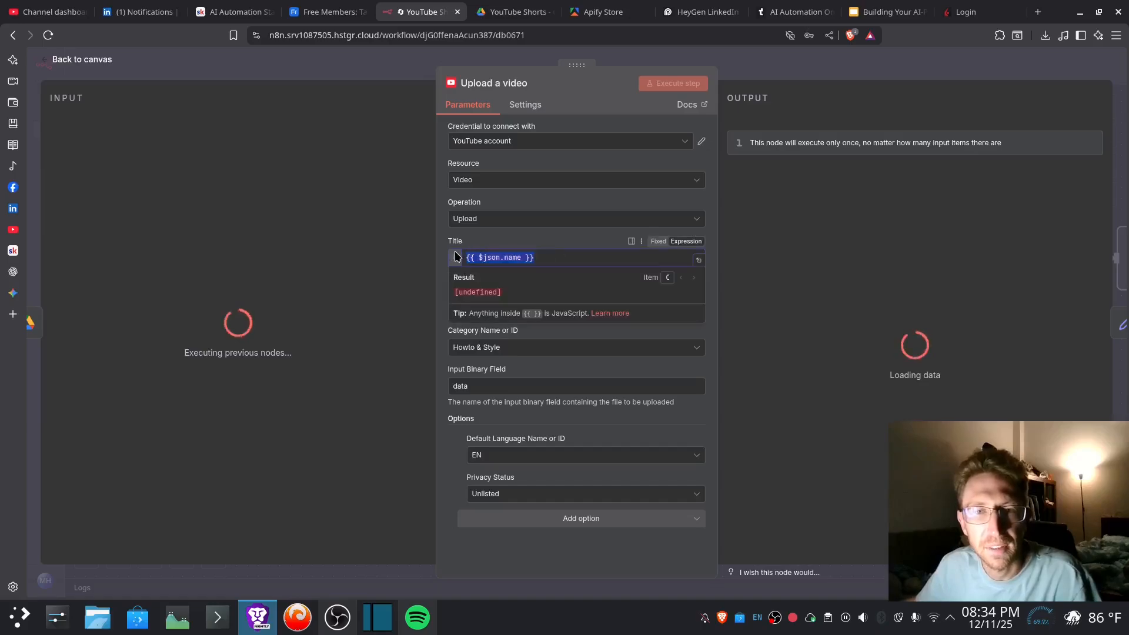
pyautogui.click(546, 261)
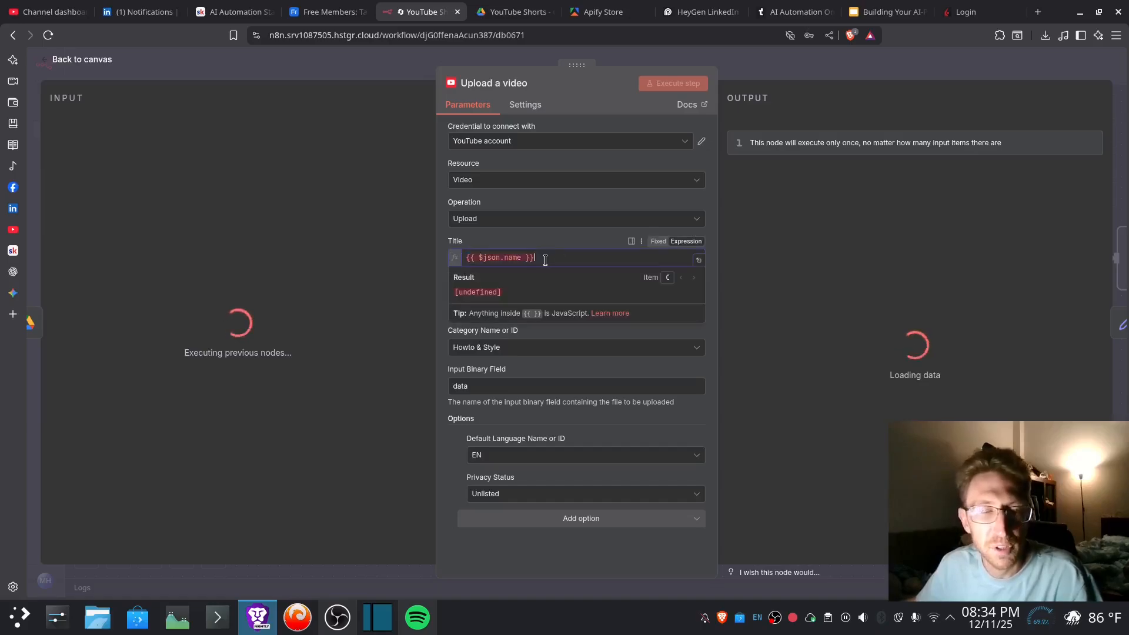
pyautogui.click(531, 198)
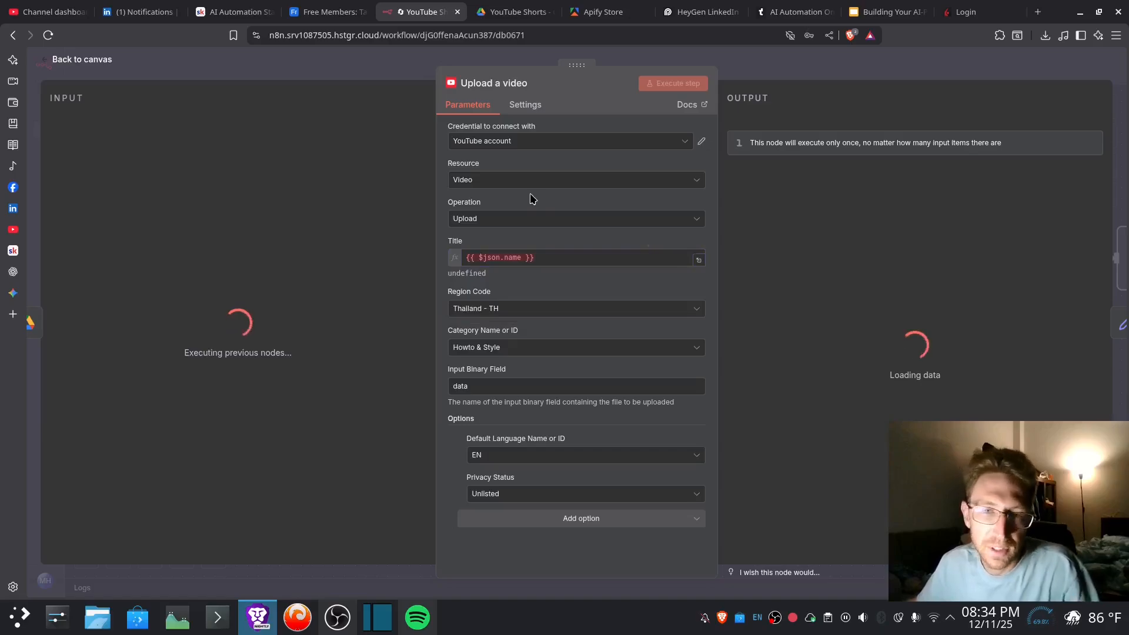
# - Check the Input Binary Field value "data" and preview the downloaded video in the node's binary input
pyautogui.doubleClick(462, 386)
pyautogui.click(471, 389)
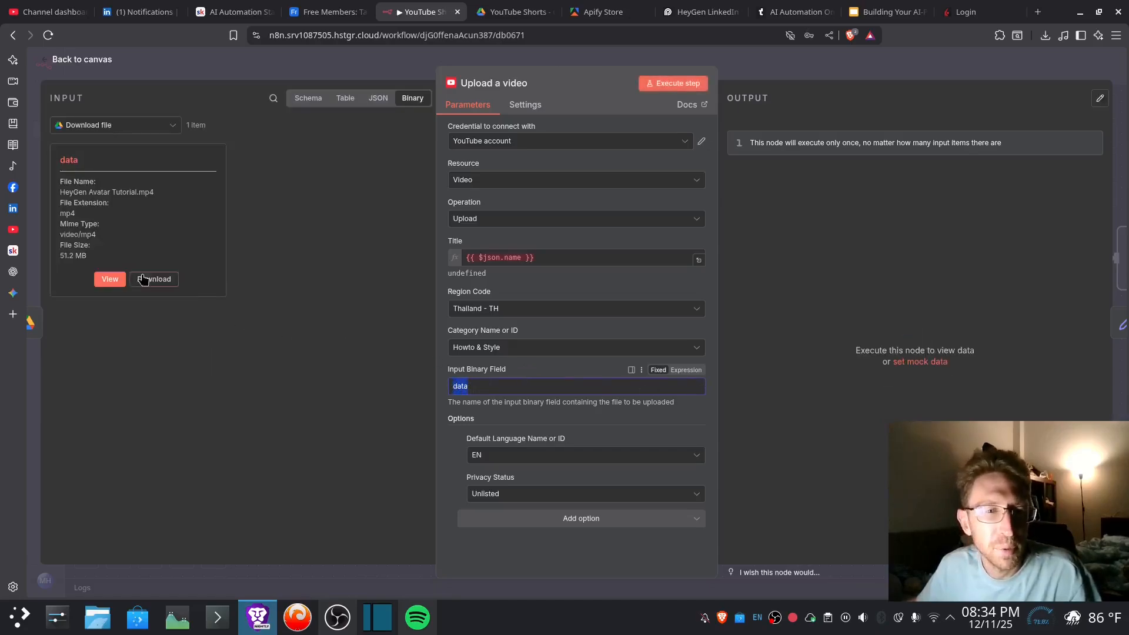
pyautogui.click(112, 279)
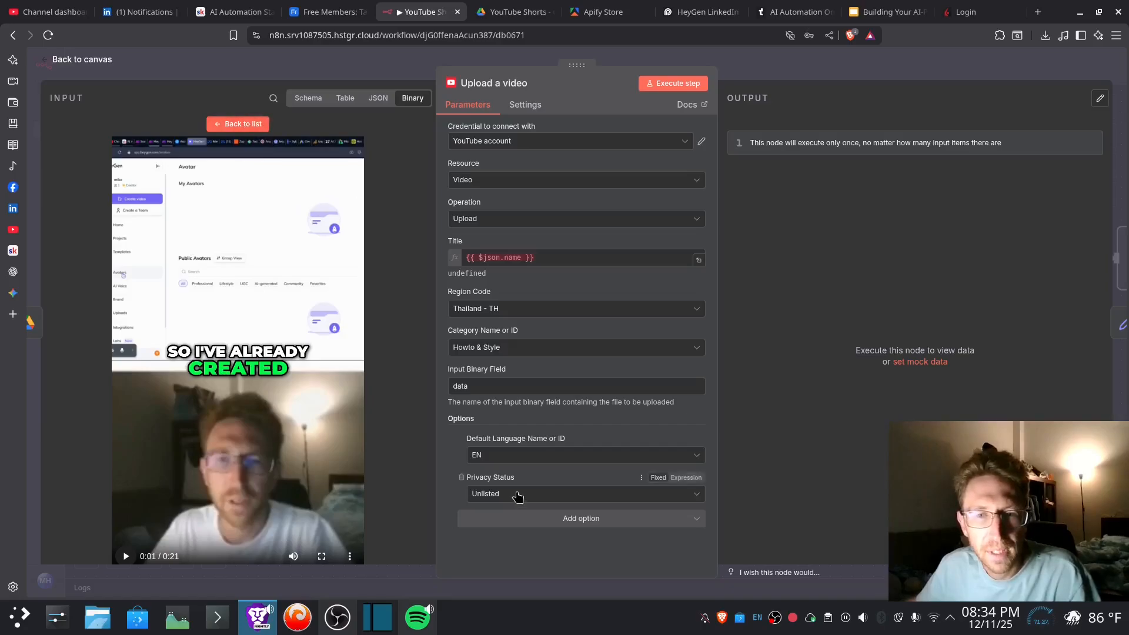
# - Review the Privacy Status choices in the Upload a video node without changing Unlisted, and return to the canvas
pyautogui.click(500, 494)
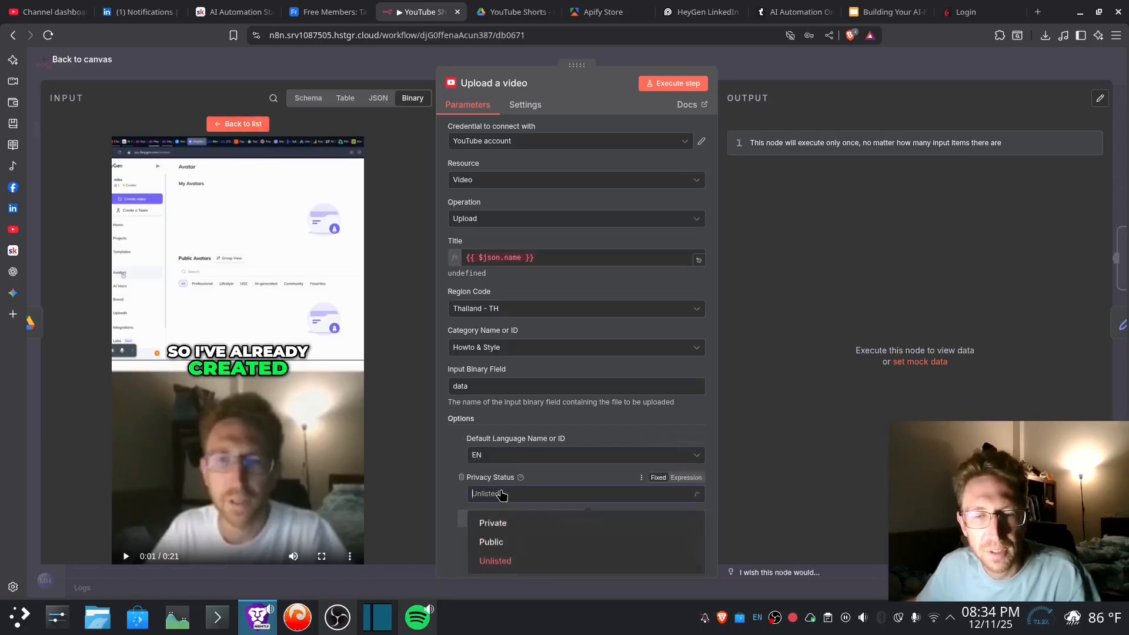
pyautogui.click(453, 492)
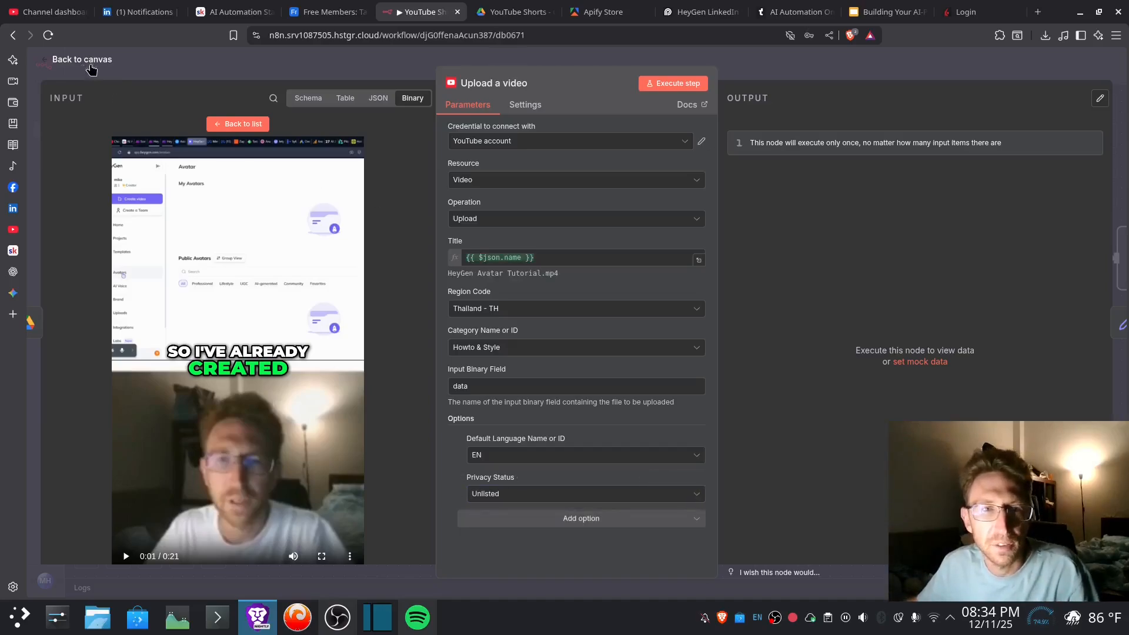
pyautogui.click(86, 61)
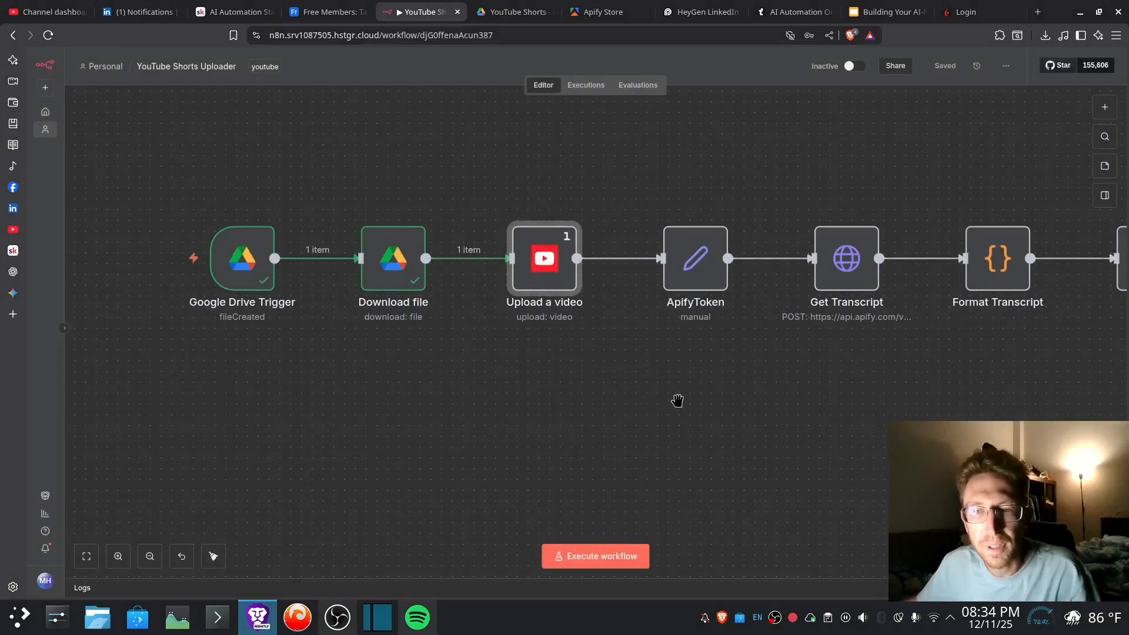
# - Look up the Edit Fields (Set) node among the Data transformation nodes, close the node library and select the ApifyToken node
pyautogui.hscroll(3, 675, 398)
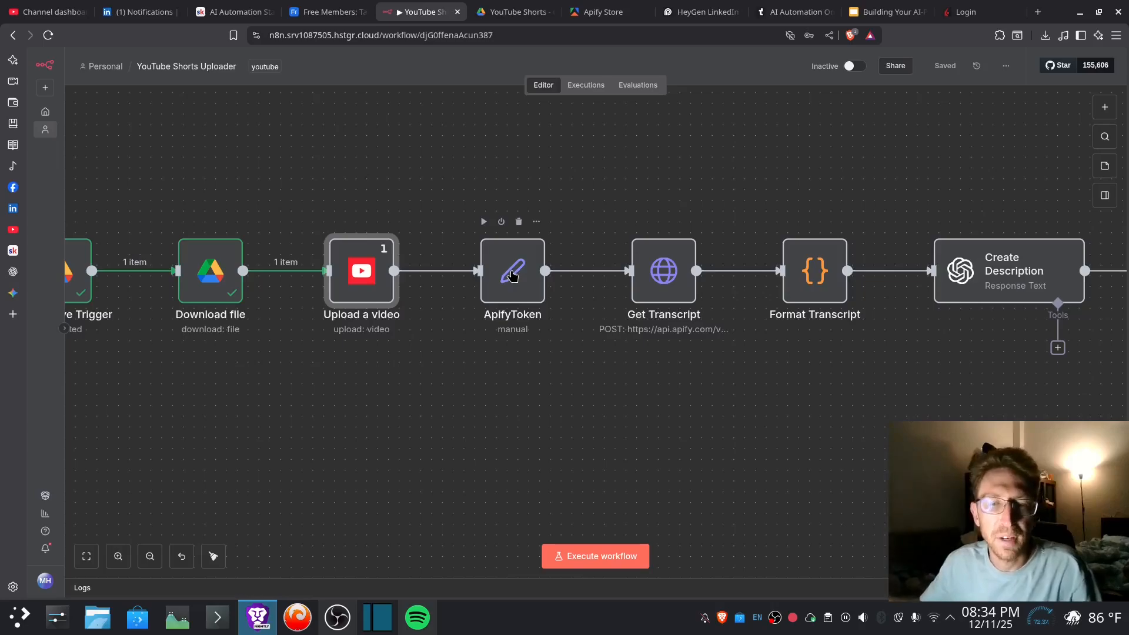
pyautogui.click(1105, 107)
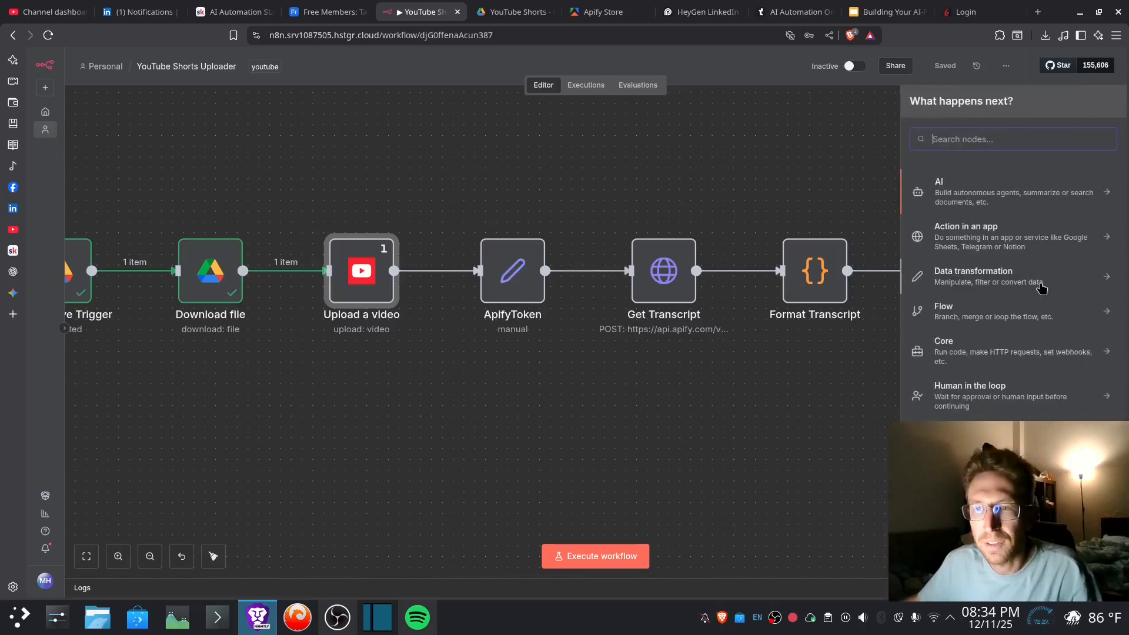
pyautogui.click(1003, 287)
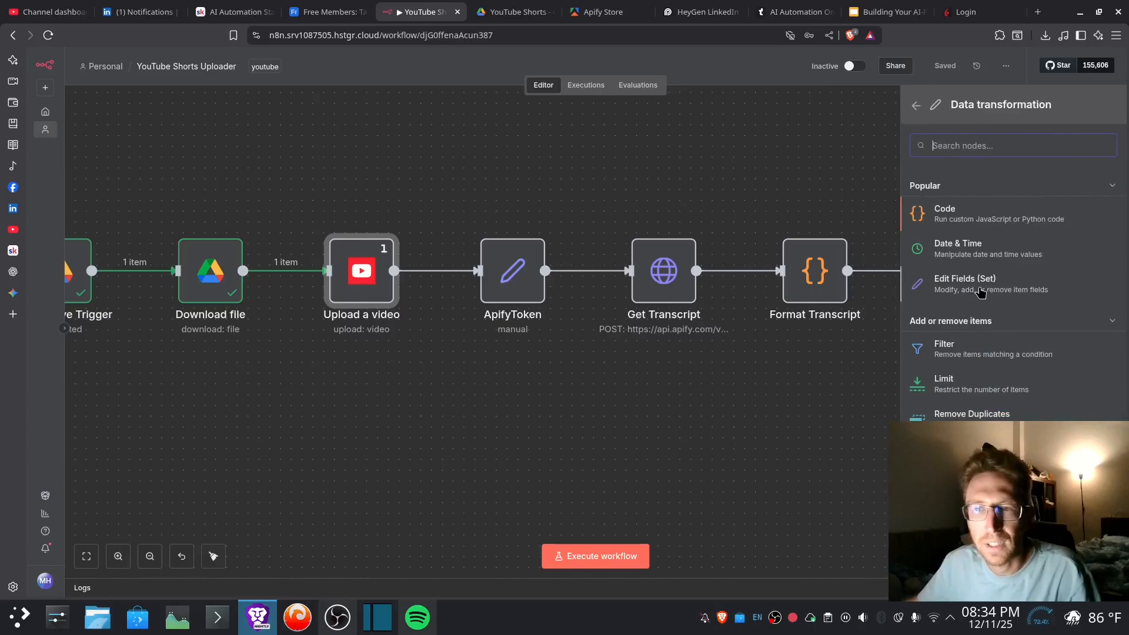
pyautogui.click(579, 182)
pyautogui.click(500, 271)
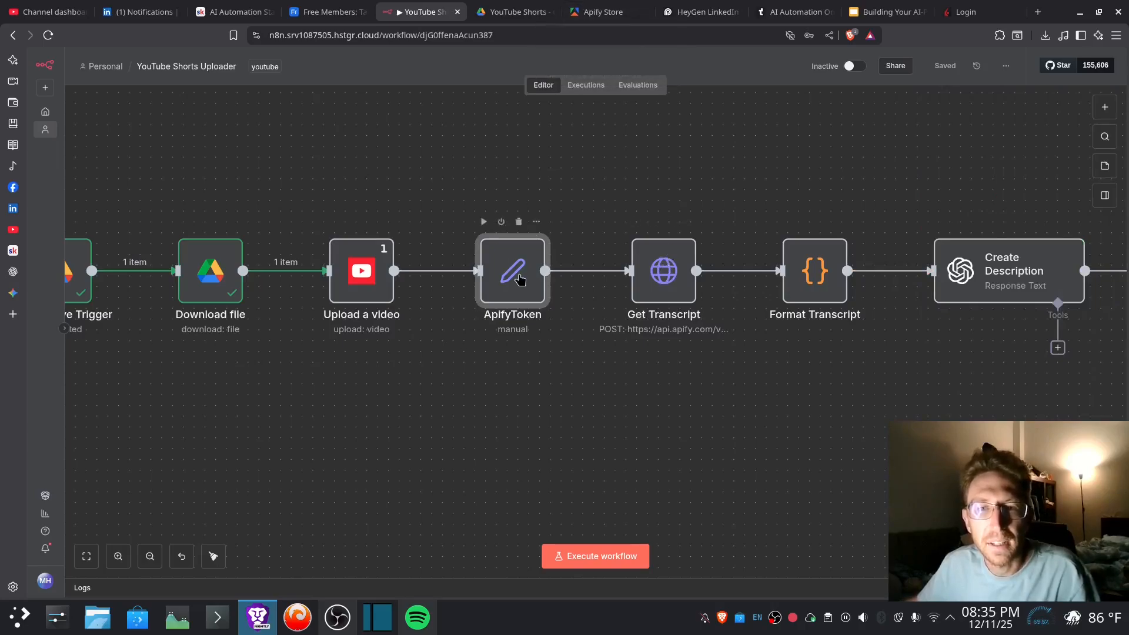
# - Switch to Apify, open the Youtube Transcript Scraper actor and examine its video URL input in both manual and JSON form
pyautogui.click(592, 12)
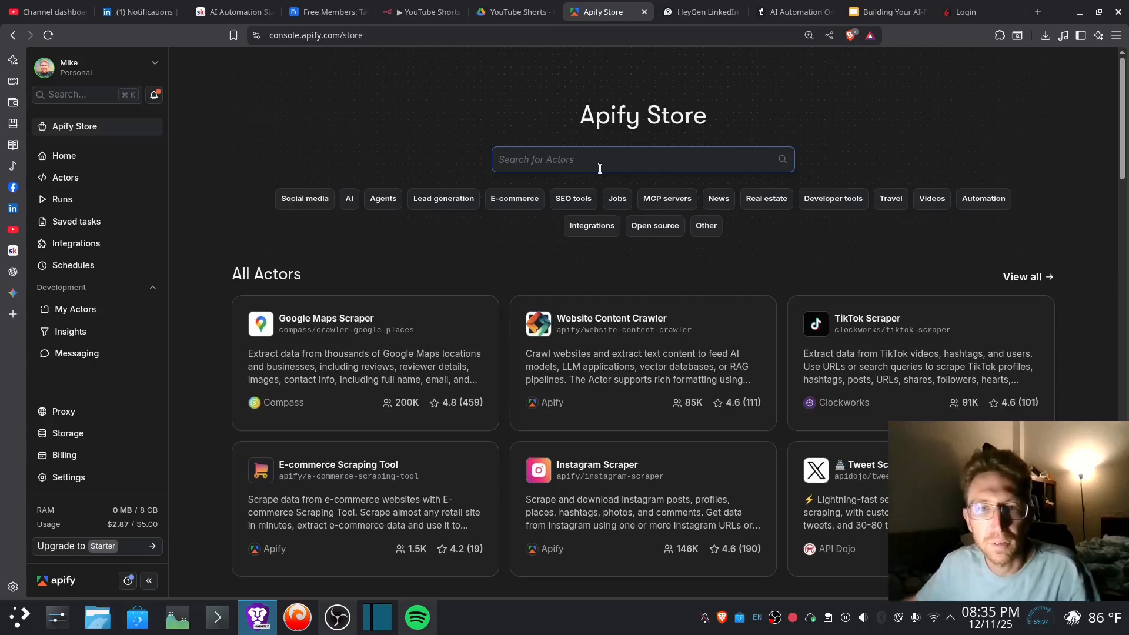
pyautogui.click(122, 176)
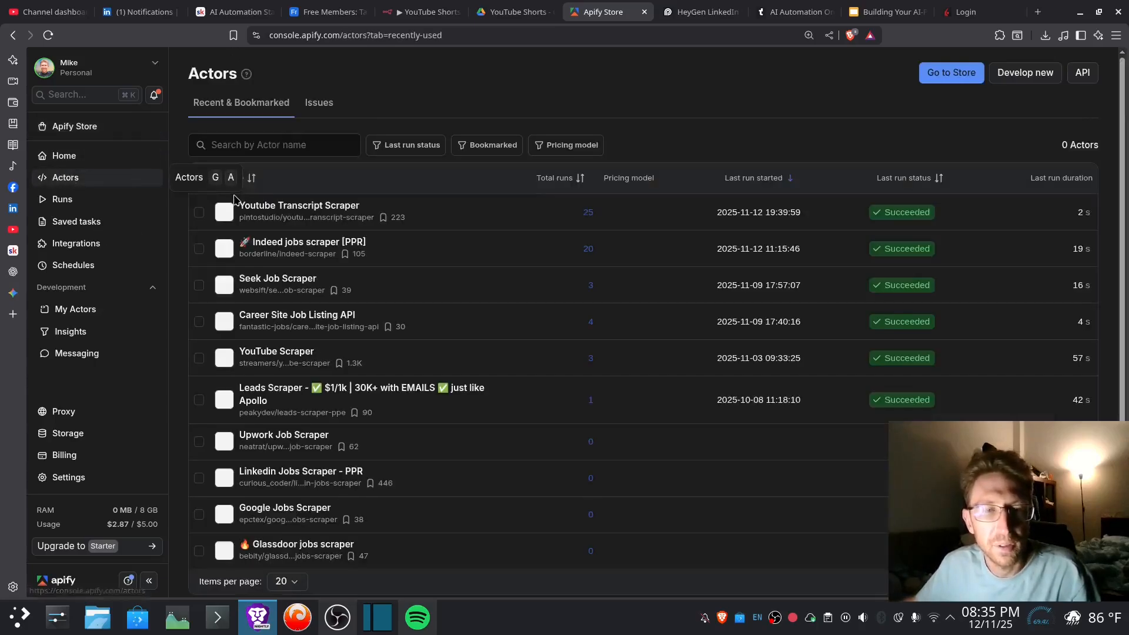
pyautogui.click(279, 212)
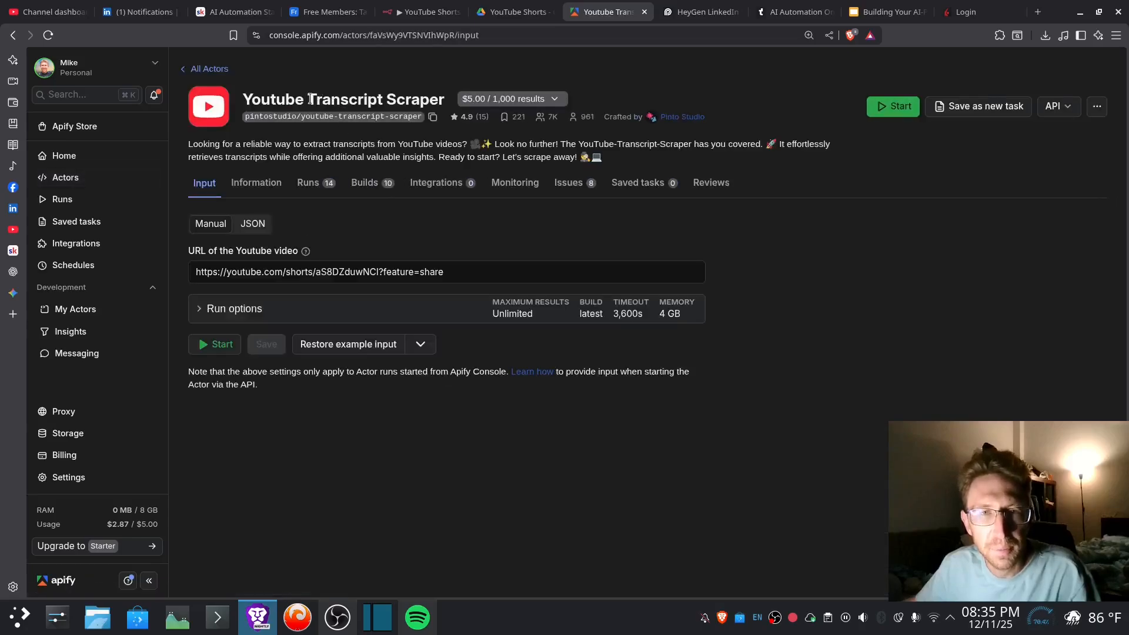
pyautogui.click(457, 272)
pyautogui.moveTo(450, 271); pyautogui.dragTo(194, 261)
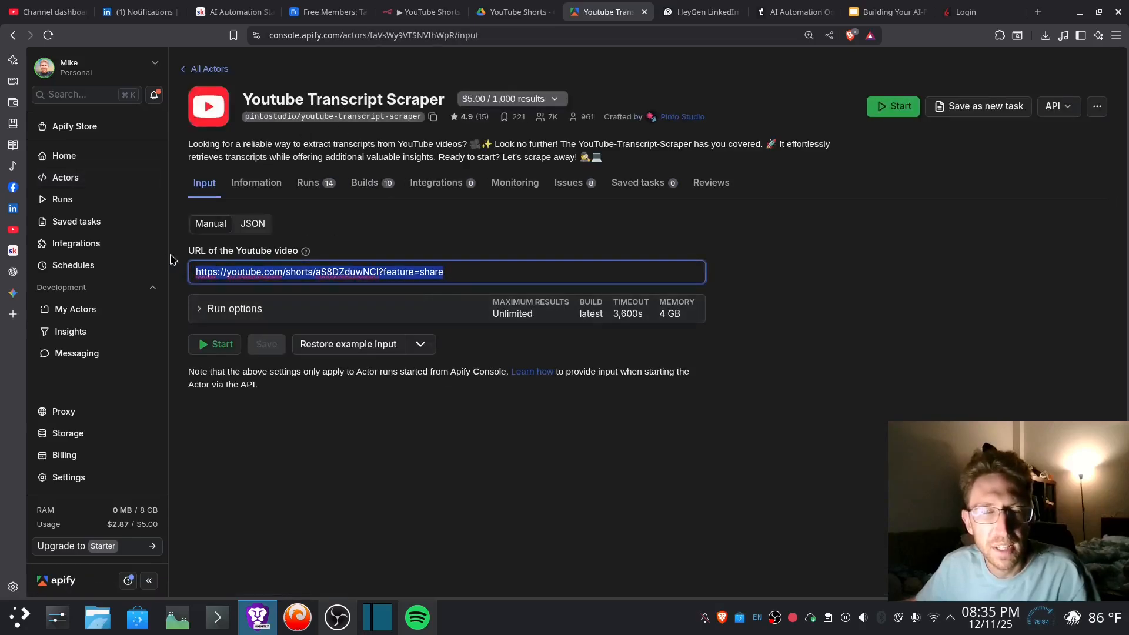
pyautogui.click(253, 223)
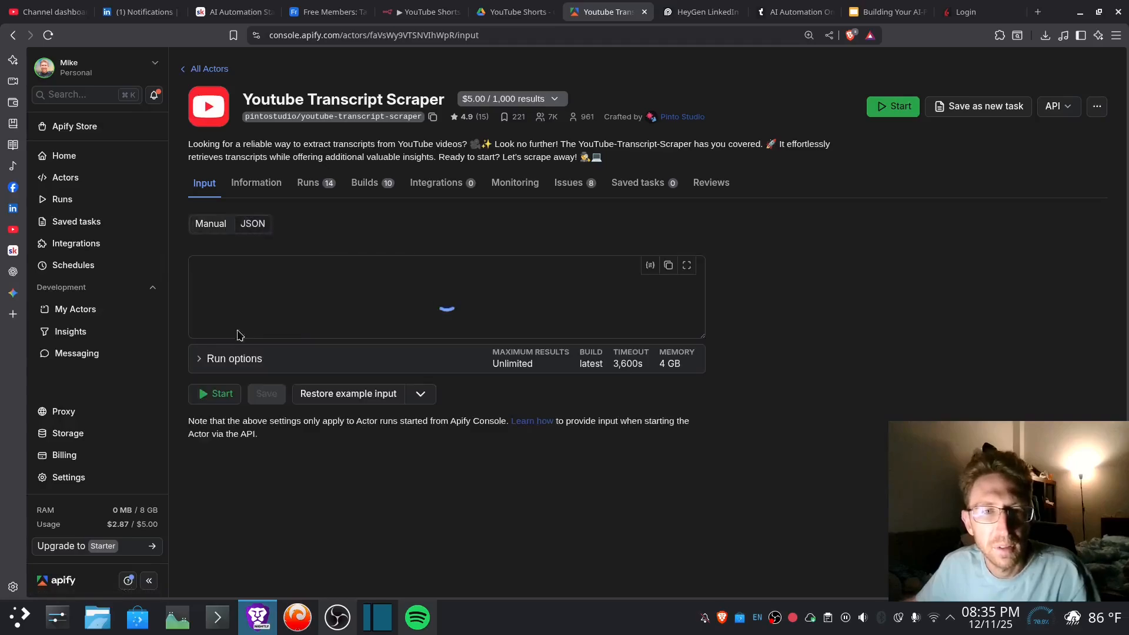
pyautogui.hotkey('ctrl', 'a')
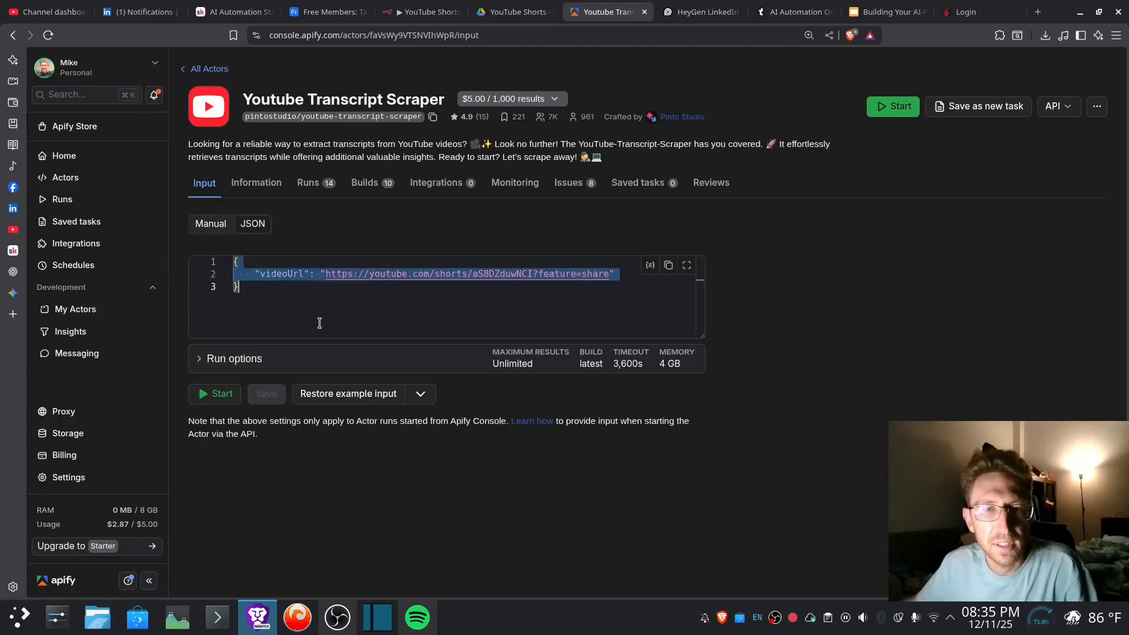
# - Return to the n8n workflow and search the node library for "apif" to view the Apify node's actions
pyautogui.click(427, 4)
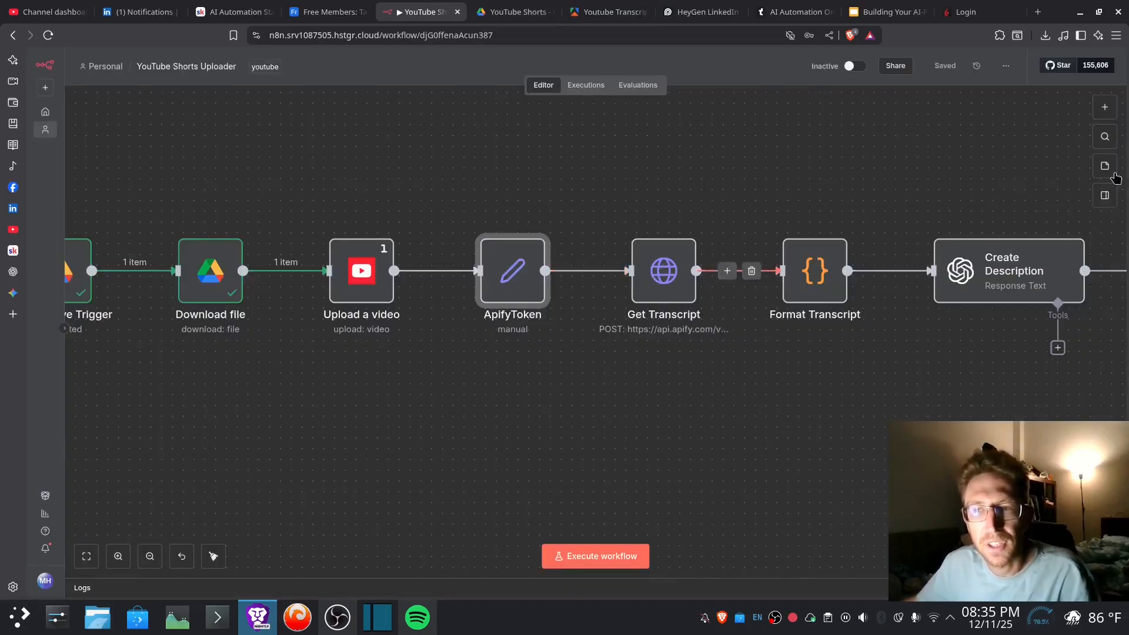
pyautogui.click(1106, 108)
pyautogui.write('gttp')
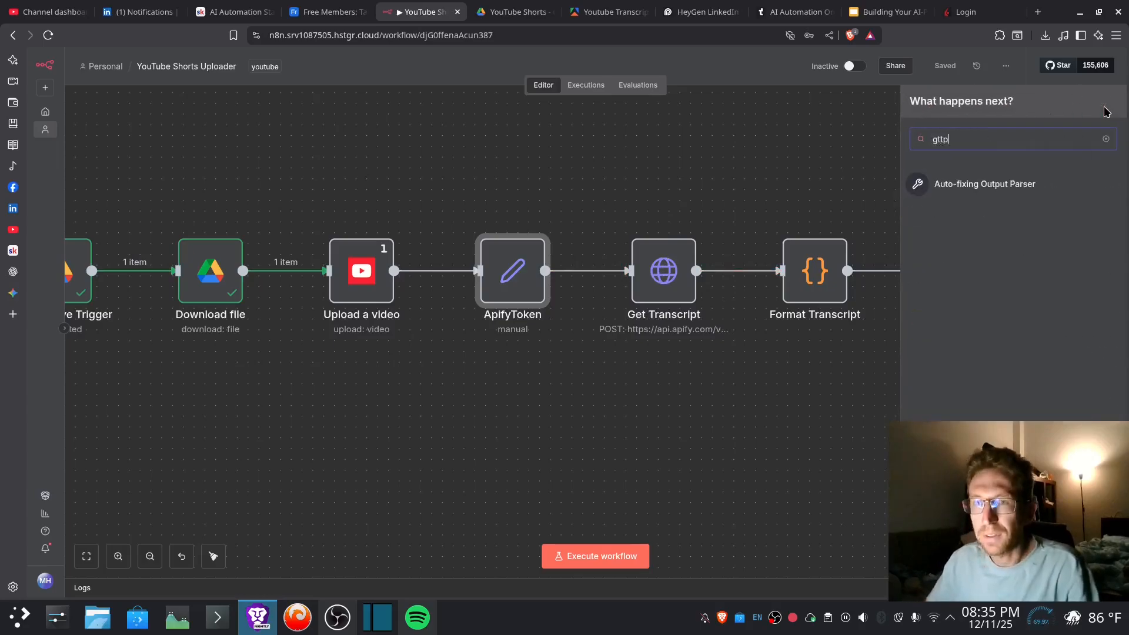
pyautogui.press('BackSpace')
pyautogui.press('BackSpace')
pyautogui.press('BackSpace')
pyautogui.press('BackSpace')
pyautogui.write('apif')
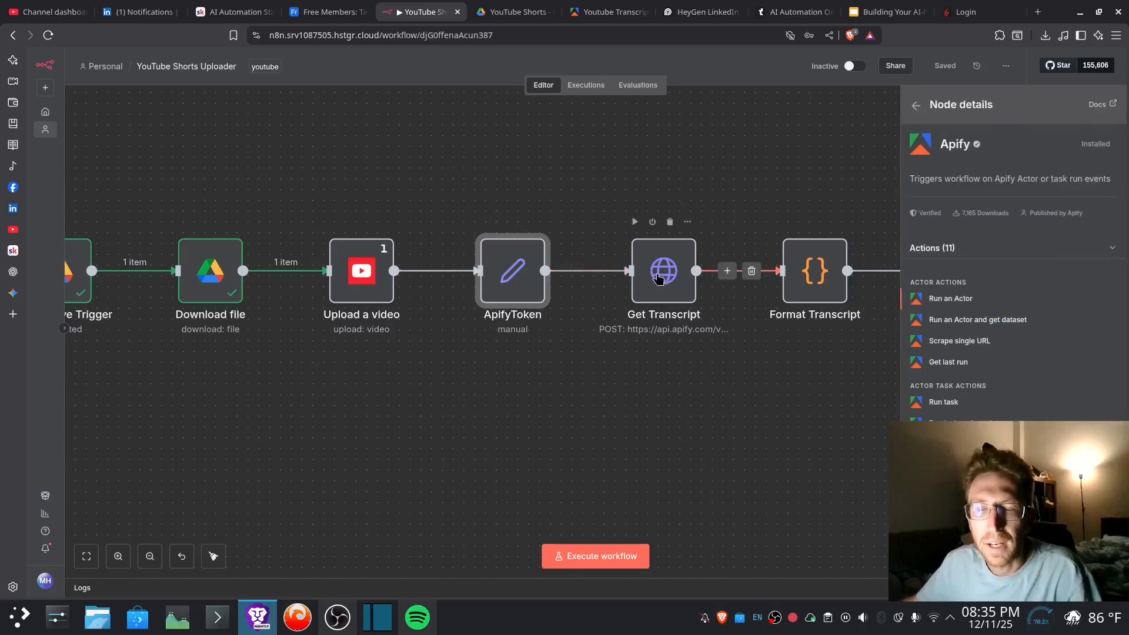
# - Go back to the node search, try to look up "http" and close the node library
pyautogui.click(915, 108)
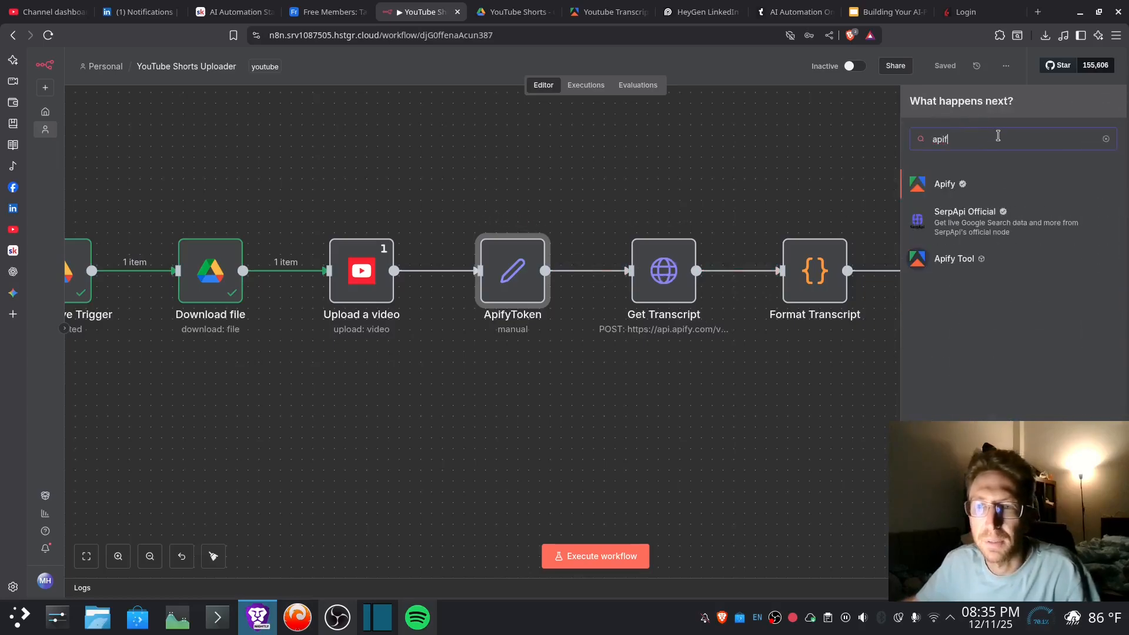
pyautogui.click(996, 137)
pyautogui.write('http')
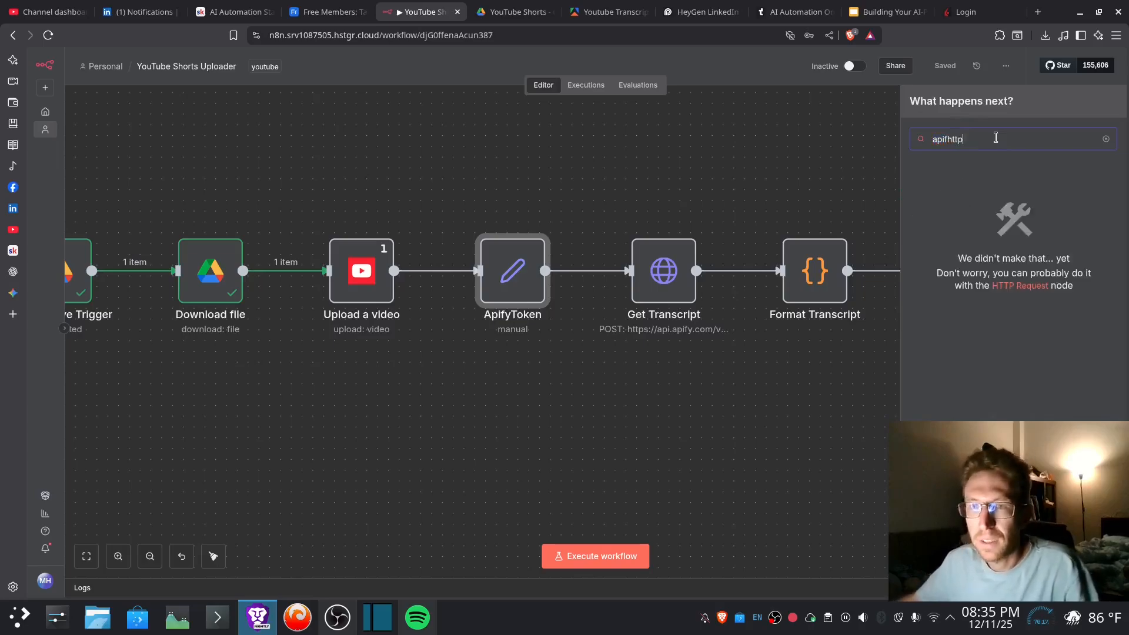
pyautogui.click(688, 184)
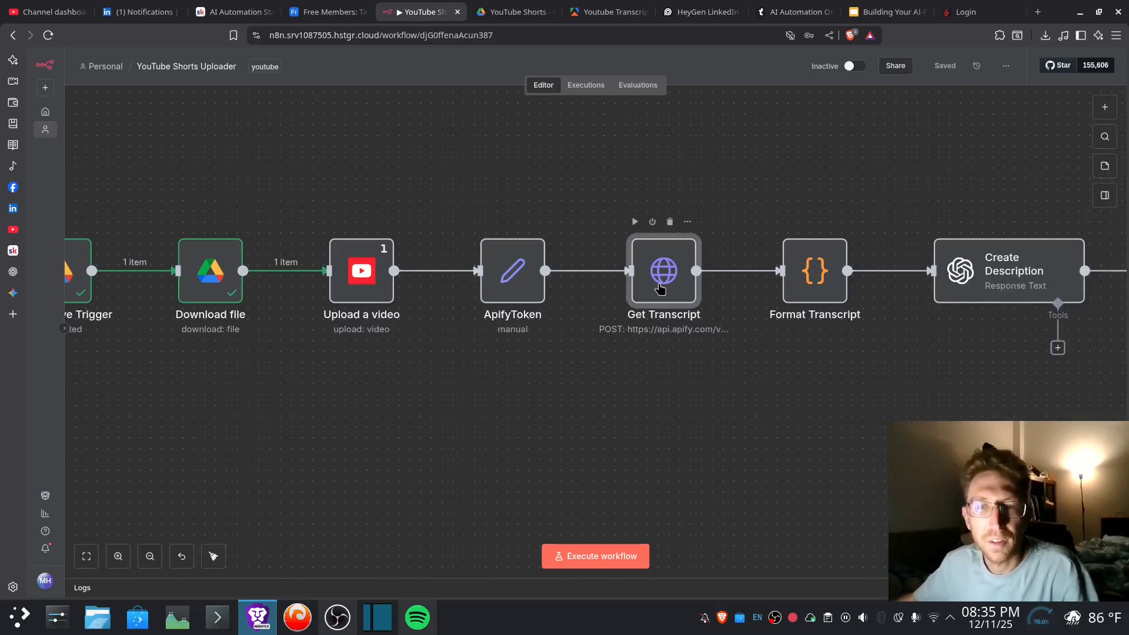
# - Inspect the Get Transcript node's POST method and Apify URL, and compare them with the Youtube Transcript Scraper actor page
pyautogui.doubleClick(659, 288)
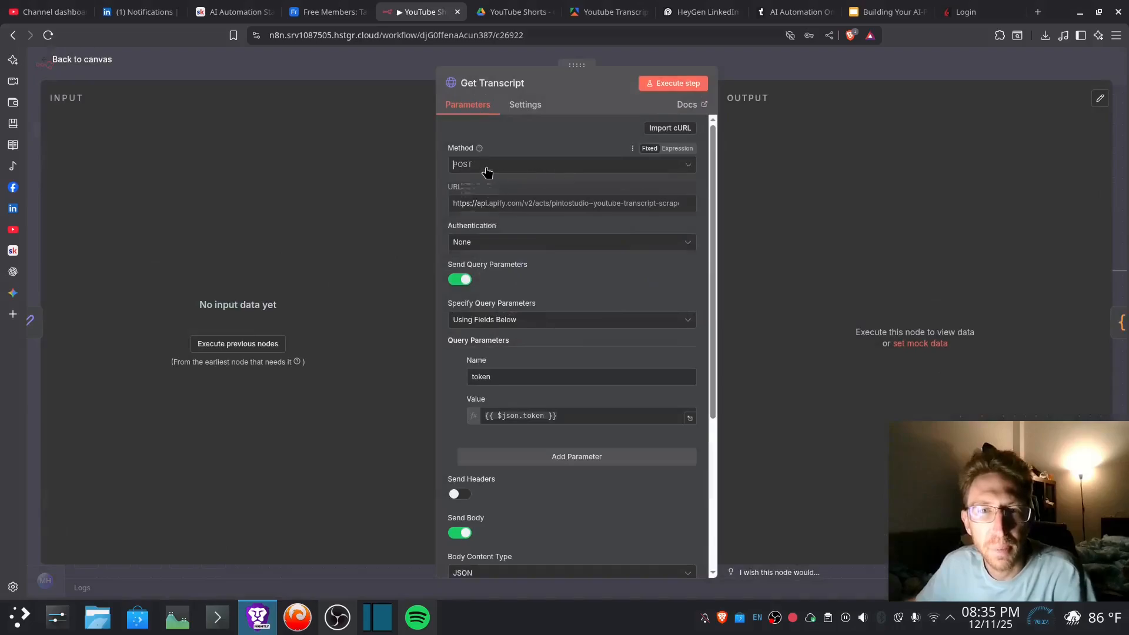
pyautogui.click(487, 167)
pyautogui.click(487, 168)
pyautogui.moveTo(467, 203); pyautogui.dragTo(688, 200)
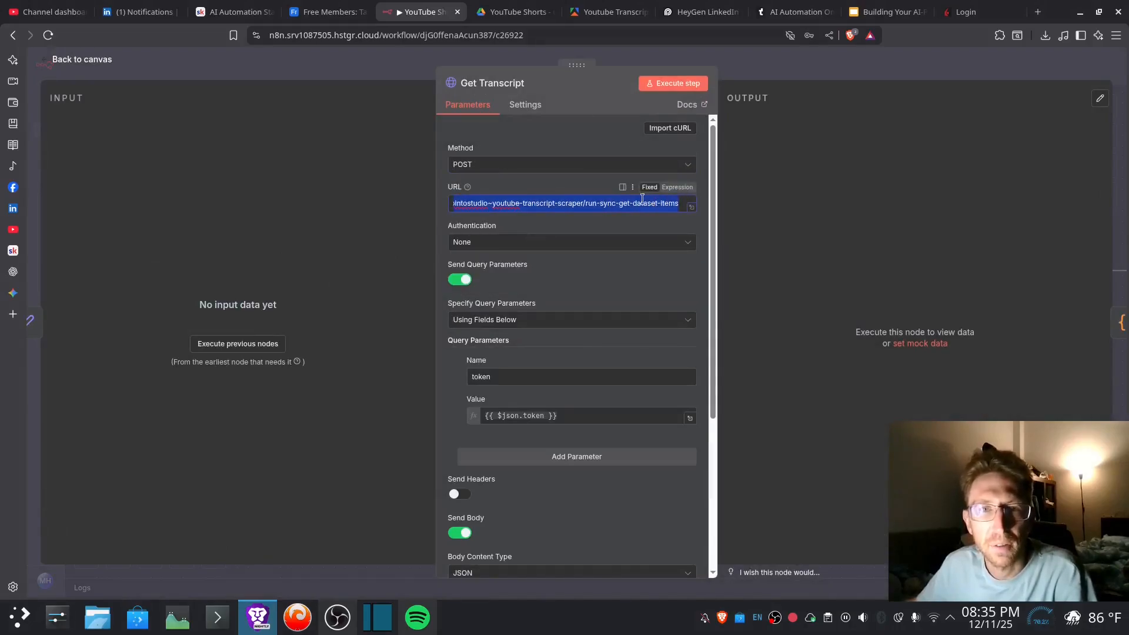
pyautogui.click(606, 12)
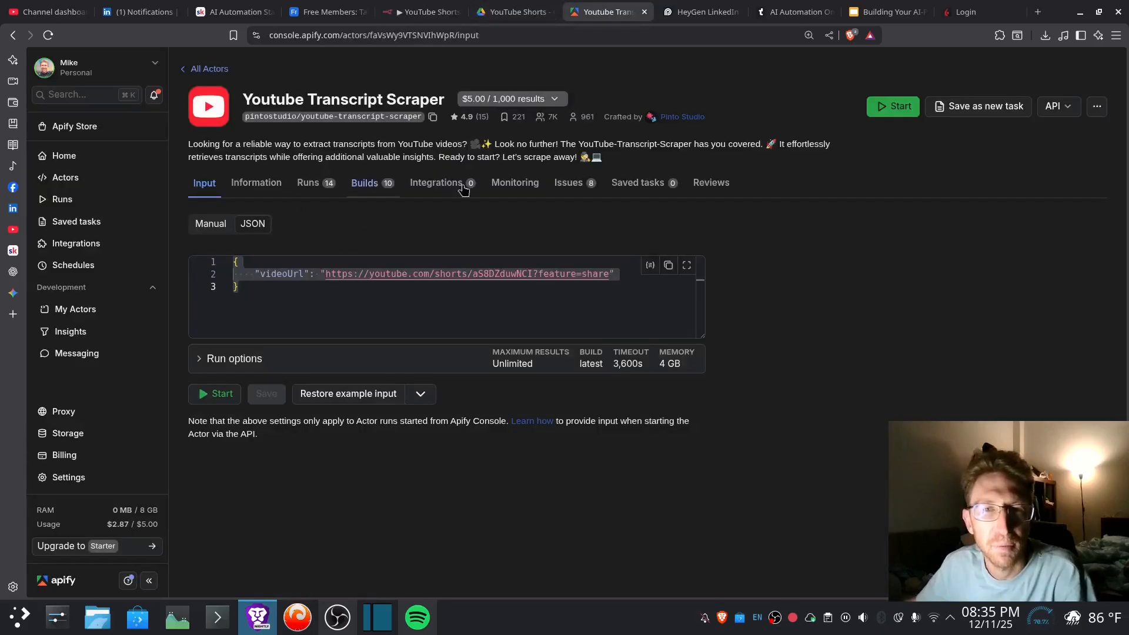
pyautogui.click(433, 12)
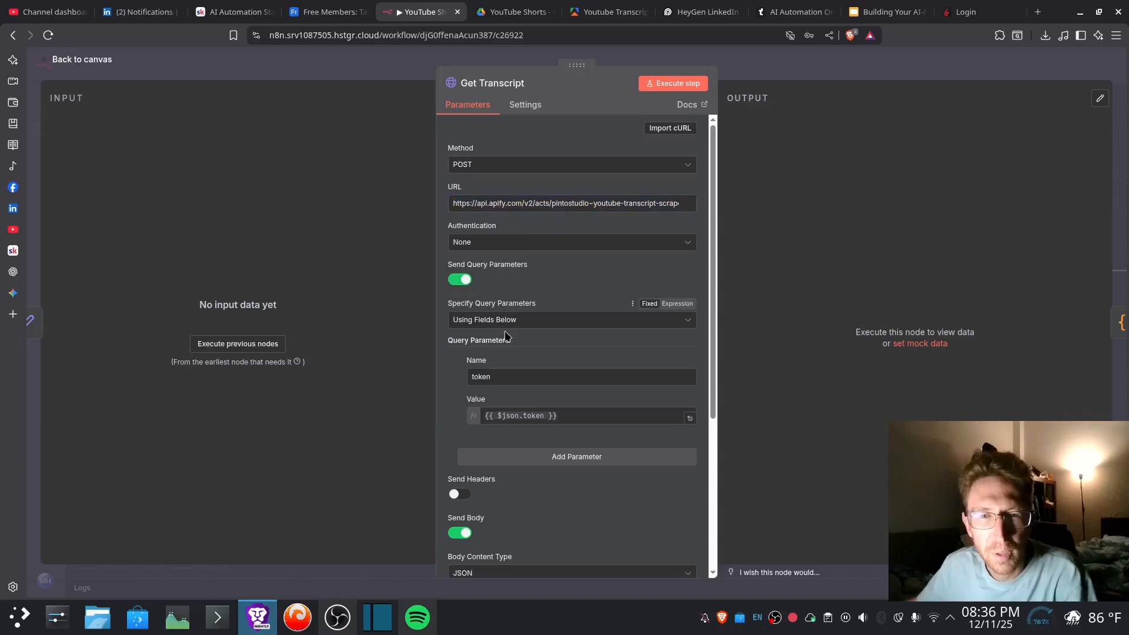
# - Check the token query parameter and its value {{ $json.token }} in Get Transcript, and execute the previous nodes
pyautogui.doubleClick(485, 376)
pyautogui.tripleClick(527, 423)
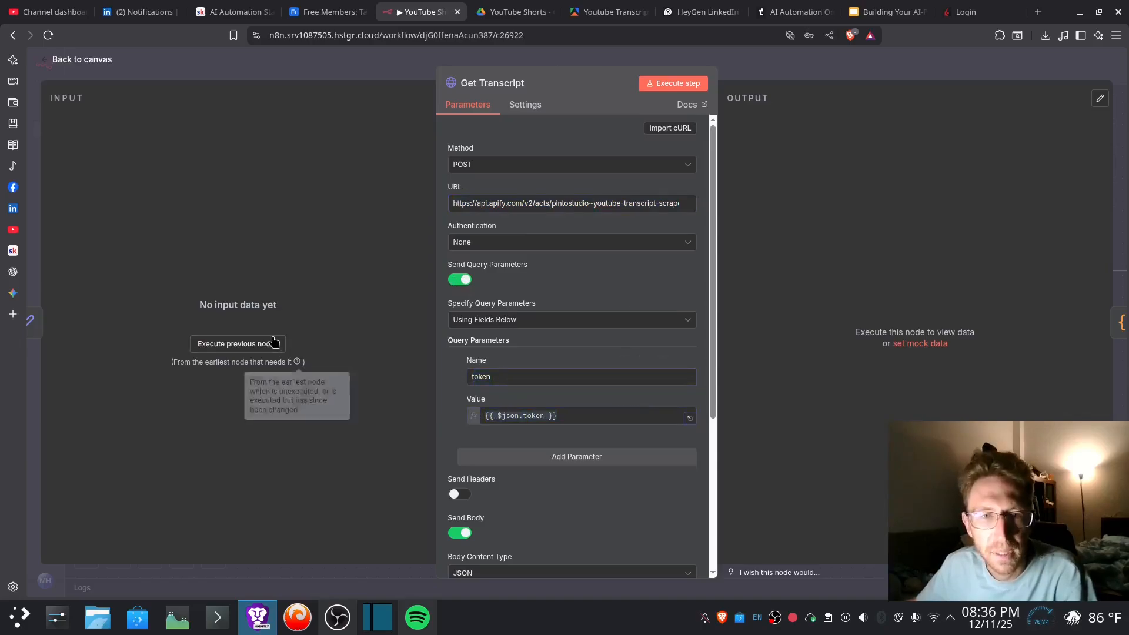
pyautogui.click(238, 344)
# - Examine the videoUrl in Get Transcript's JSON body, checking the YouTube watch address and the uploadId expression
pyautogui.scroll(-4, 450, 303)
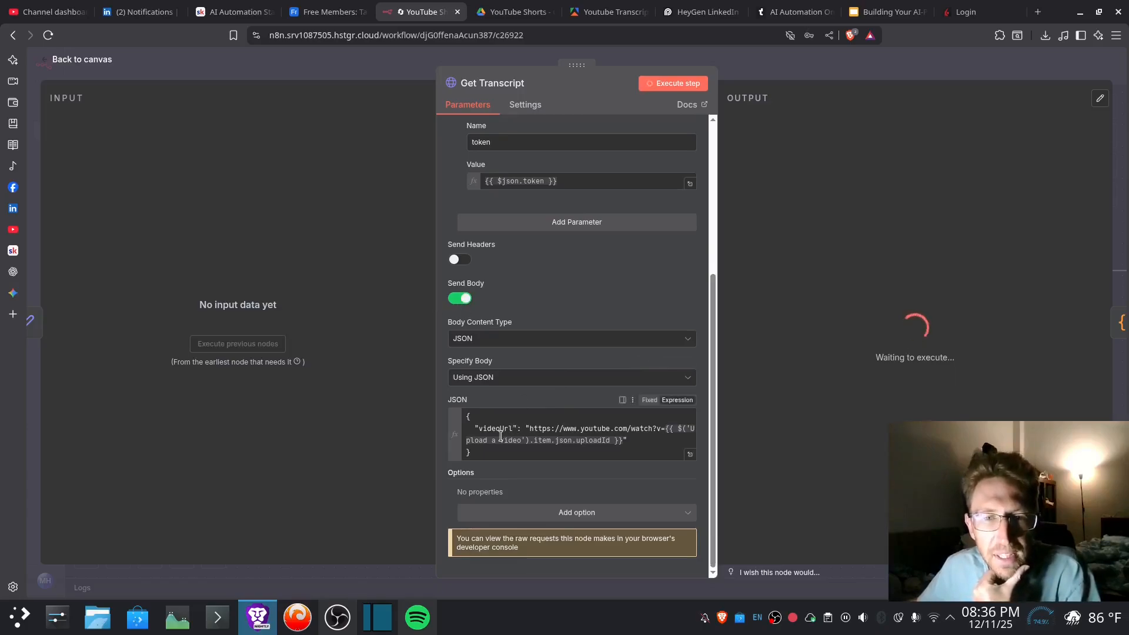
pyautogui.click(489, 418)
pyautogui.moveTo(575, 433); pyautogui.dragTo(666, 423)
pyautogui.click(514, 429)
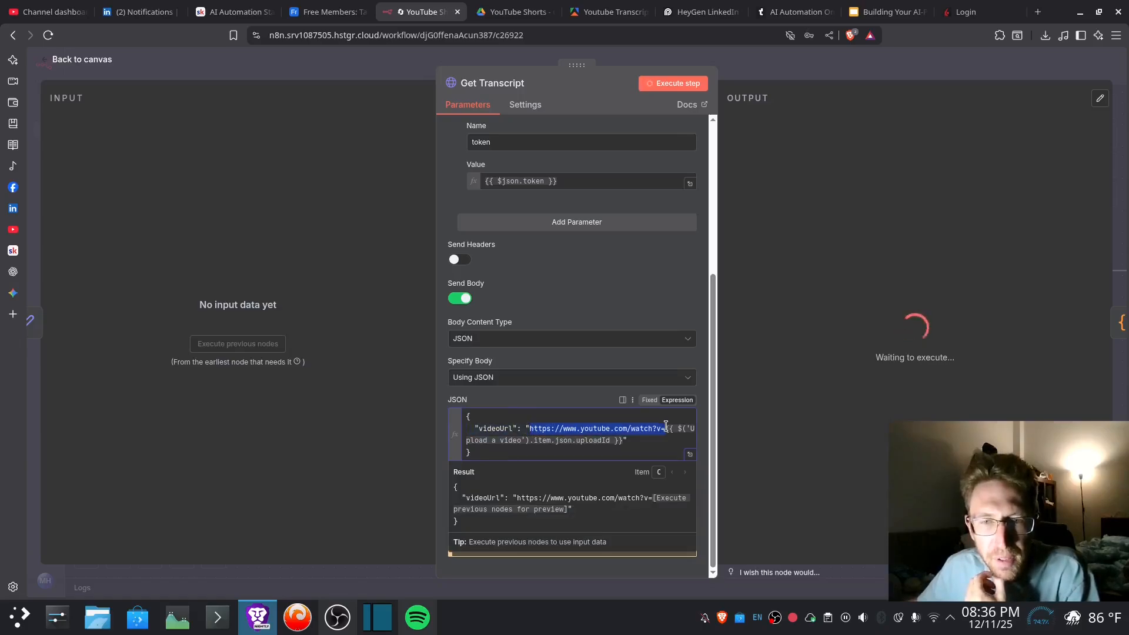
pyautogui.click(601, 445)
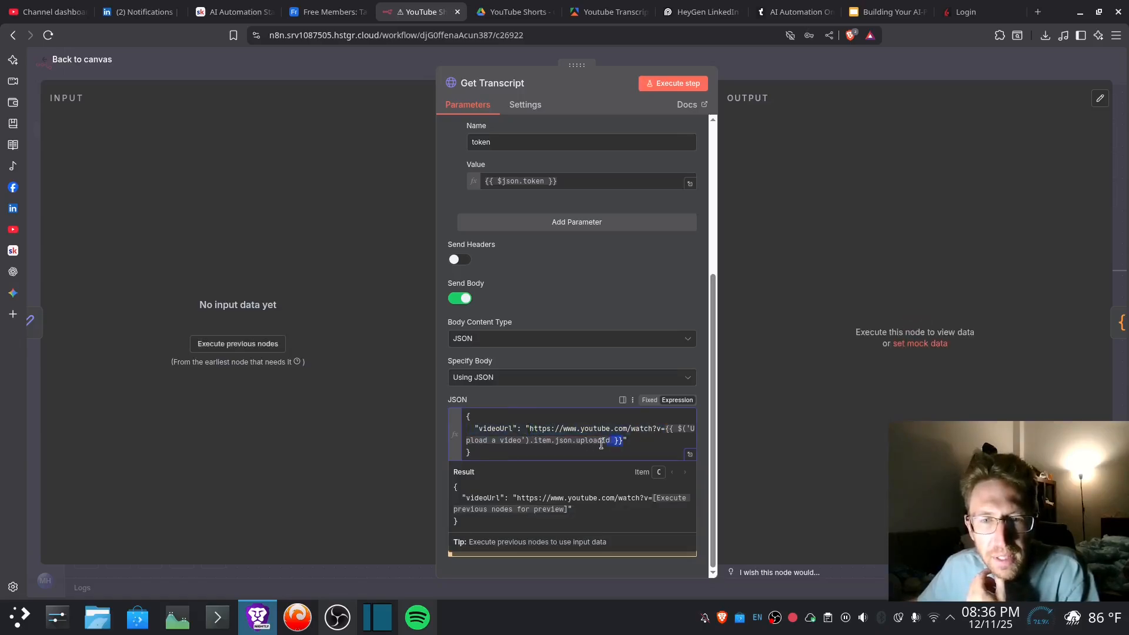
pyautogui.moveTo(601, 444); pyautogui.dragTo(525, 441)
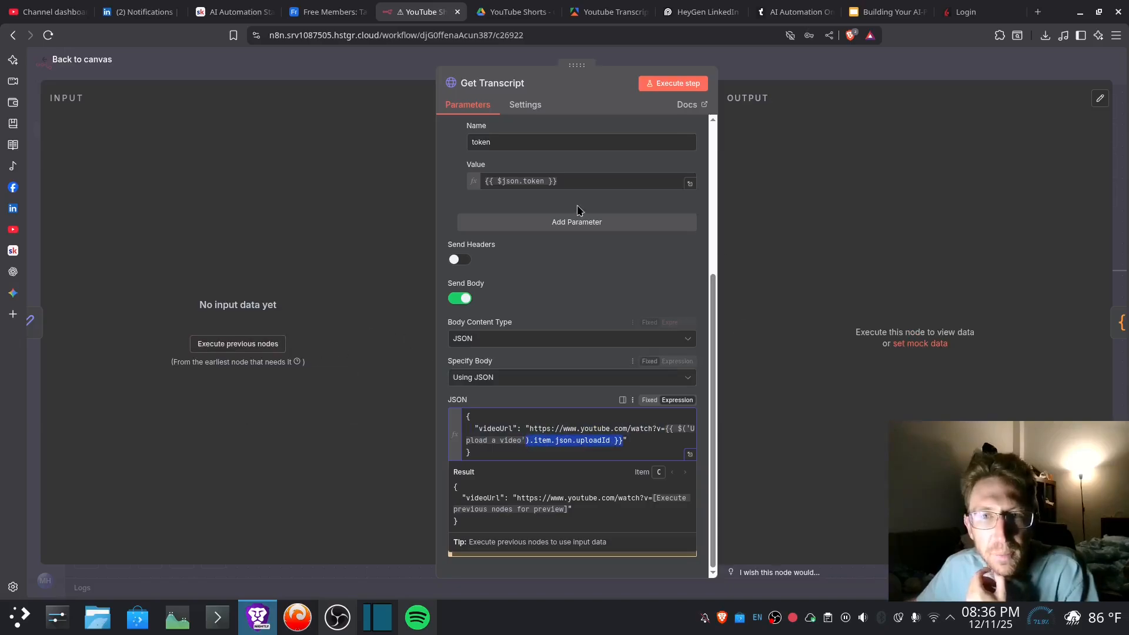
# - Leave and reopen the Get Transcript node, review its complete JSON body once more and return to the canvas
pyautogui.click(76, 62)
pyautogui.doubleClick(755, 279)
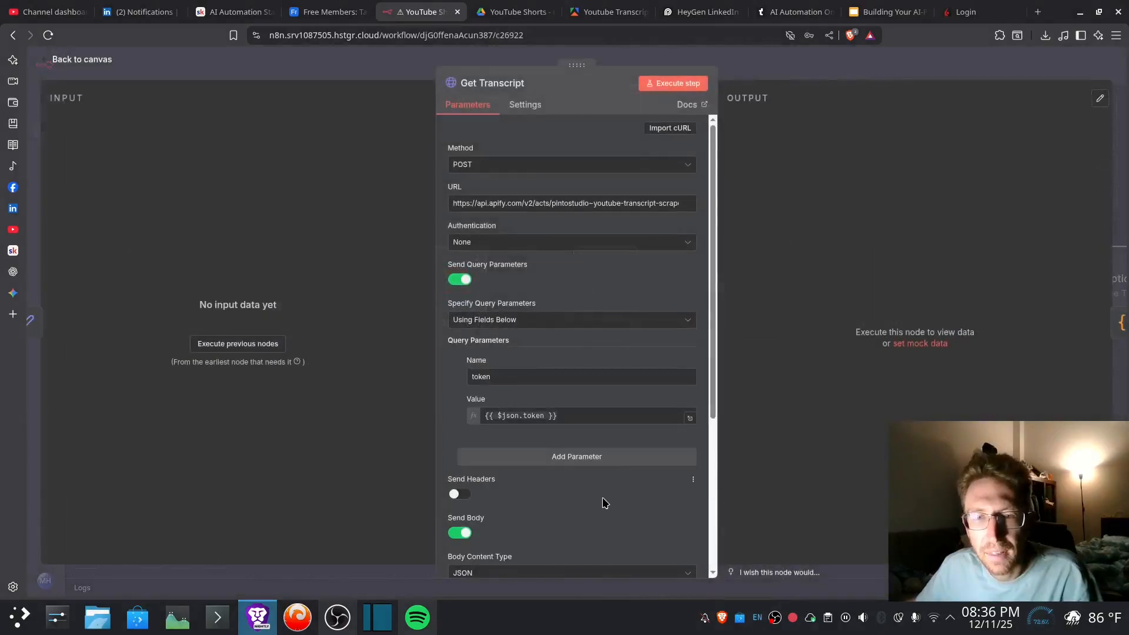
pyautogui.scroll(-4, 605, 503)
pyautogui.moveTo(478, 428); pyautogui.dragTo(649, 455)
pyautogui.click(637, 452)
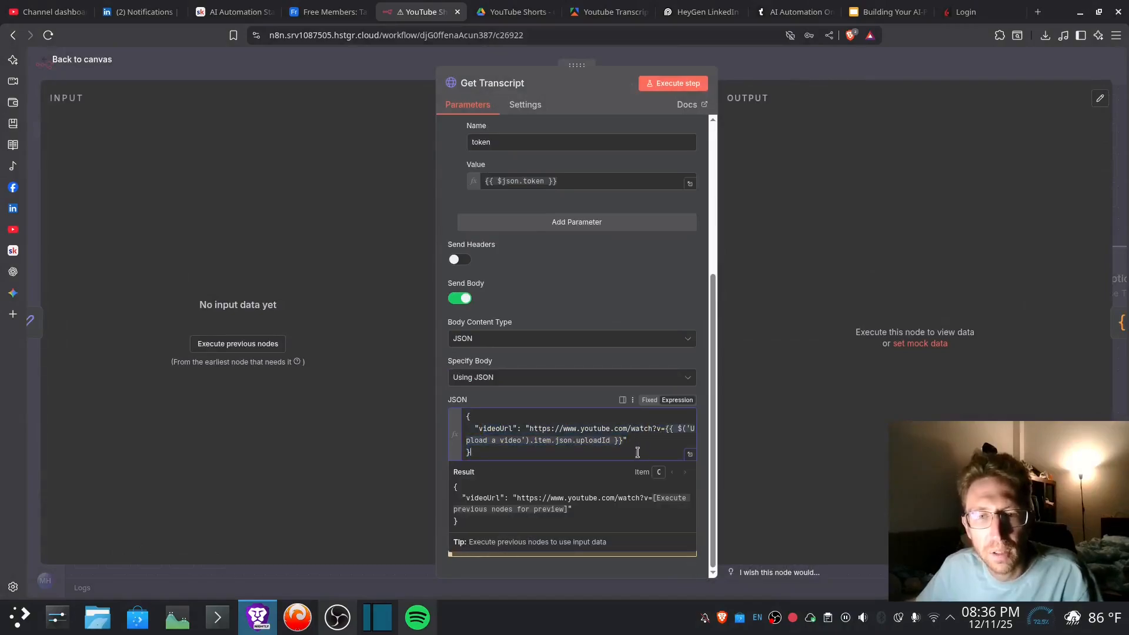
pyautogui.click(79, 61)
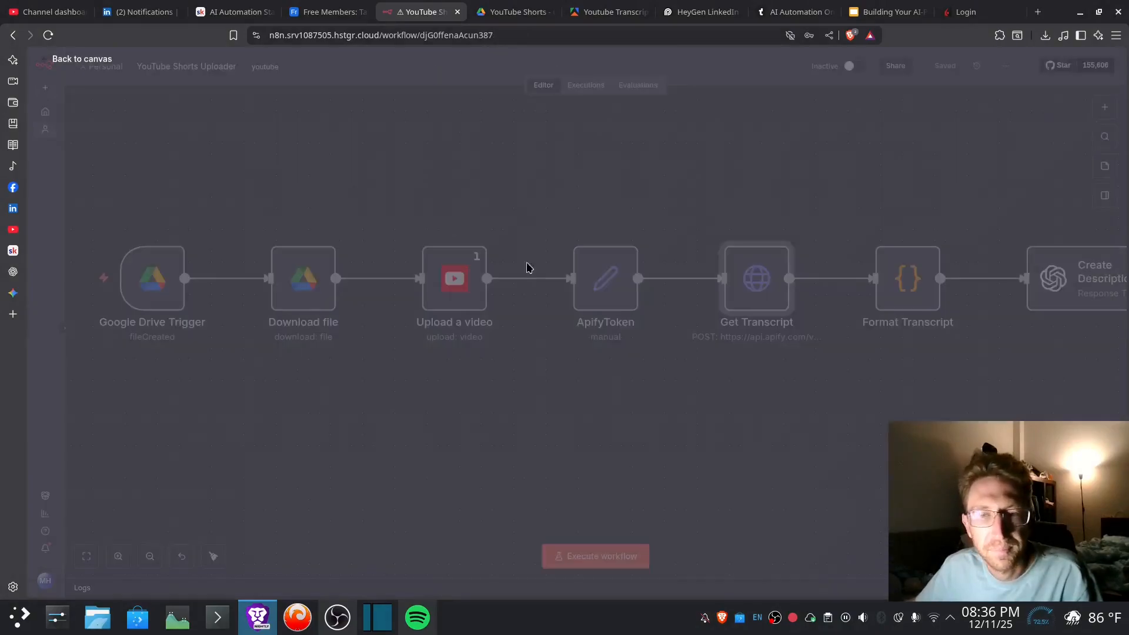
# - Open the Format Transcript node and read through its JavaScript code that joins the transcript segments
pyautogui.moveTo(852, 429); pyautogui.dragTo(557, 429)
pyautogui.click(608, 288)
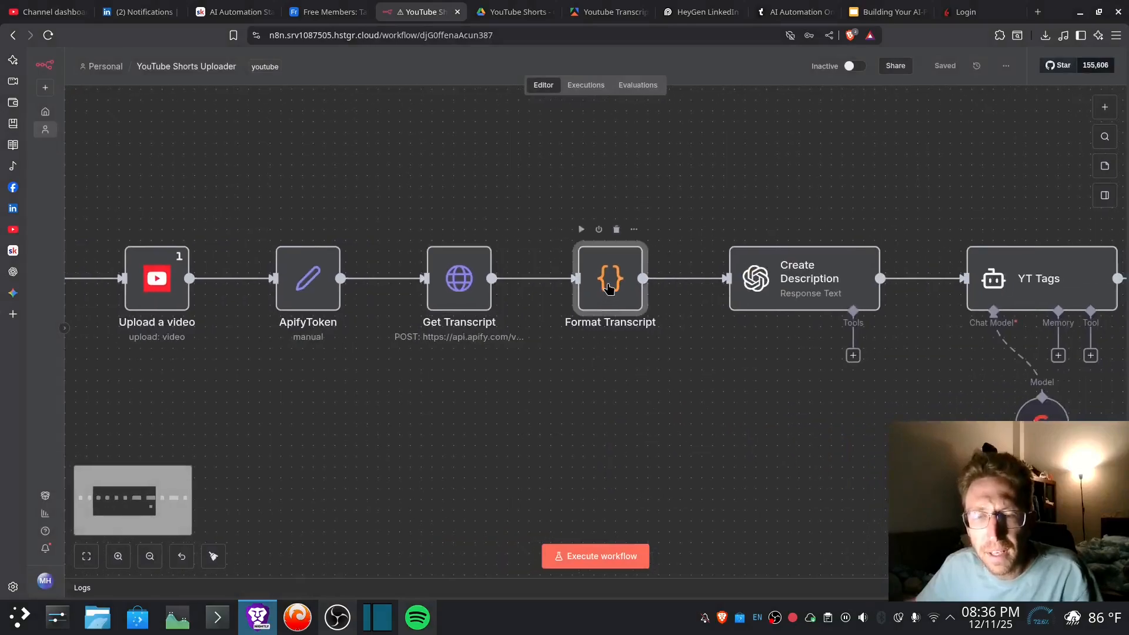
pyautogui.doubleClick(608, 288)
pyautogui.scroll(3, 432, 253)
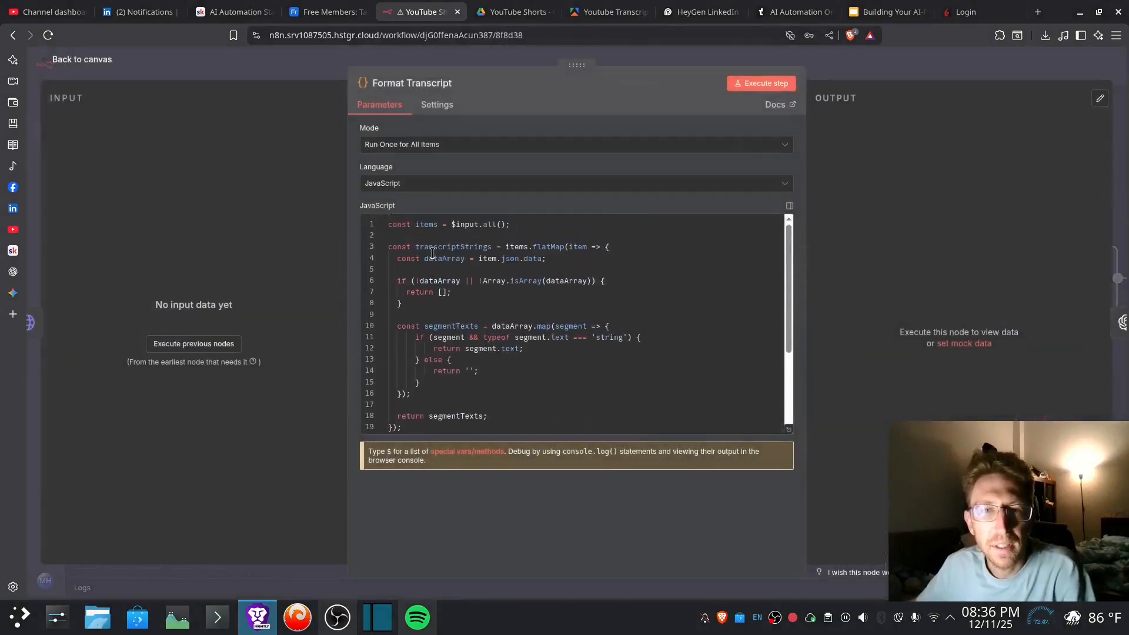
pyautogui.moveTo(389, 227); pyautogui.dragTo(459, 311)
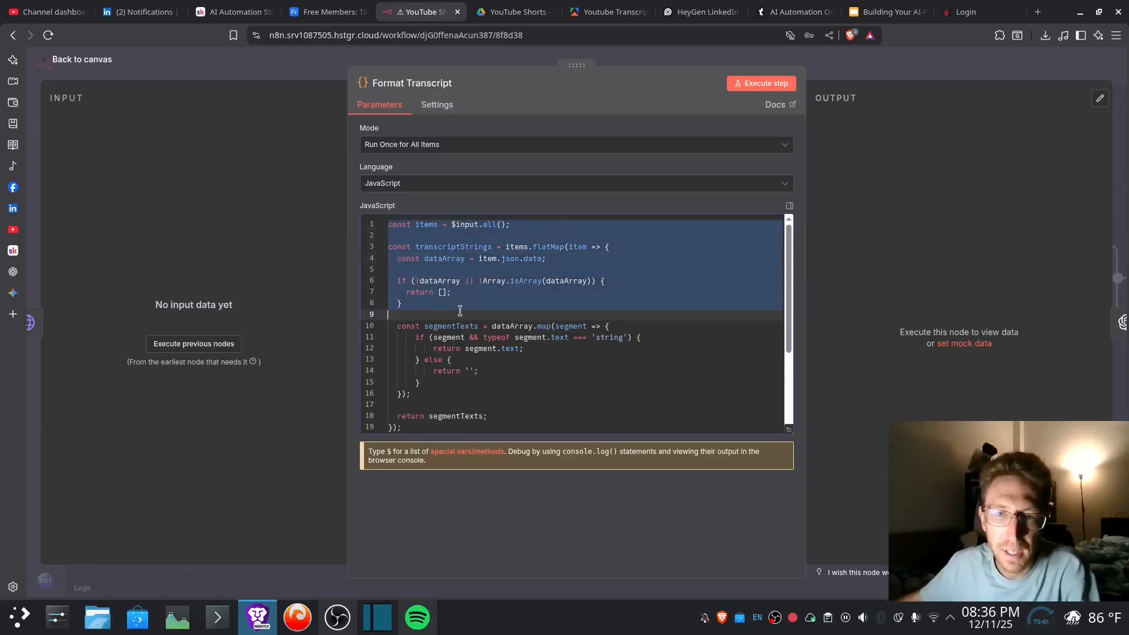
pyautogui.scroll(-2, 485, 333)
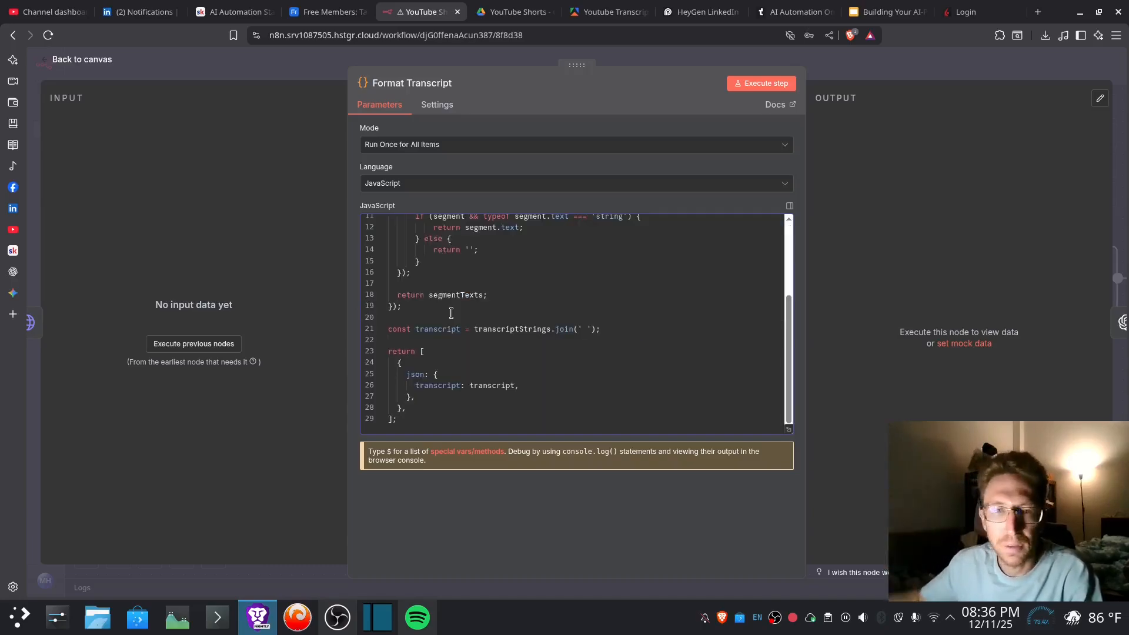
# - Review the opening lines of Format Transcript's code, view the AI Automation Station community page and return to the workflow
pyautogui.scroll(2, 451, 313)
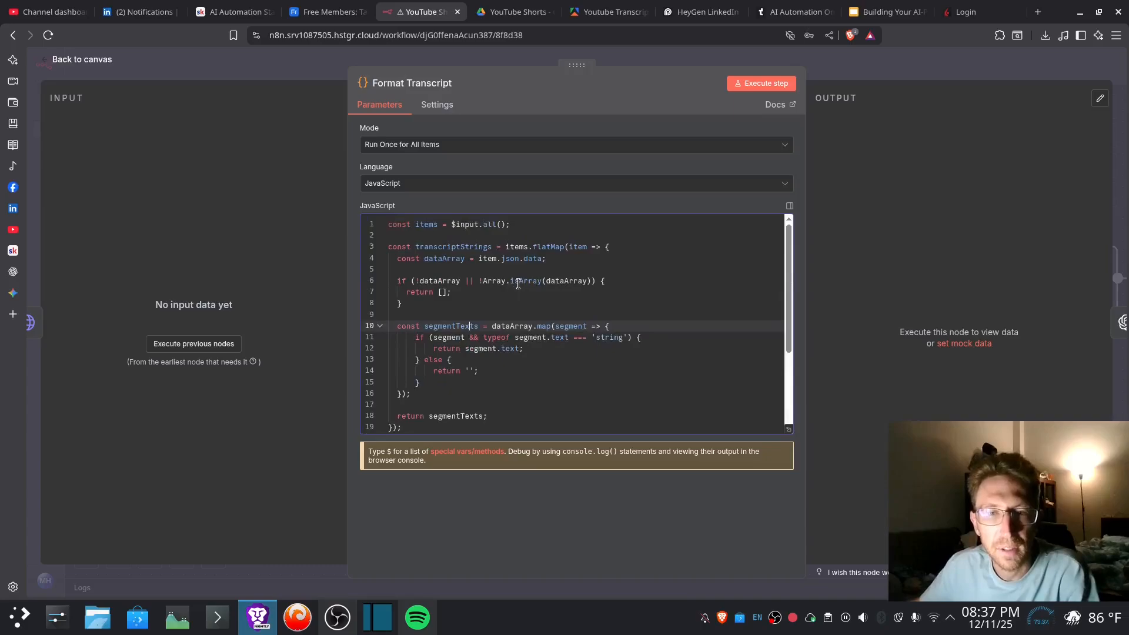
pyautogui.moveTo(390, 228); pyautogui.dragTo(464, 259)
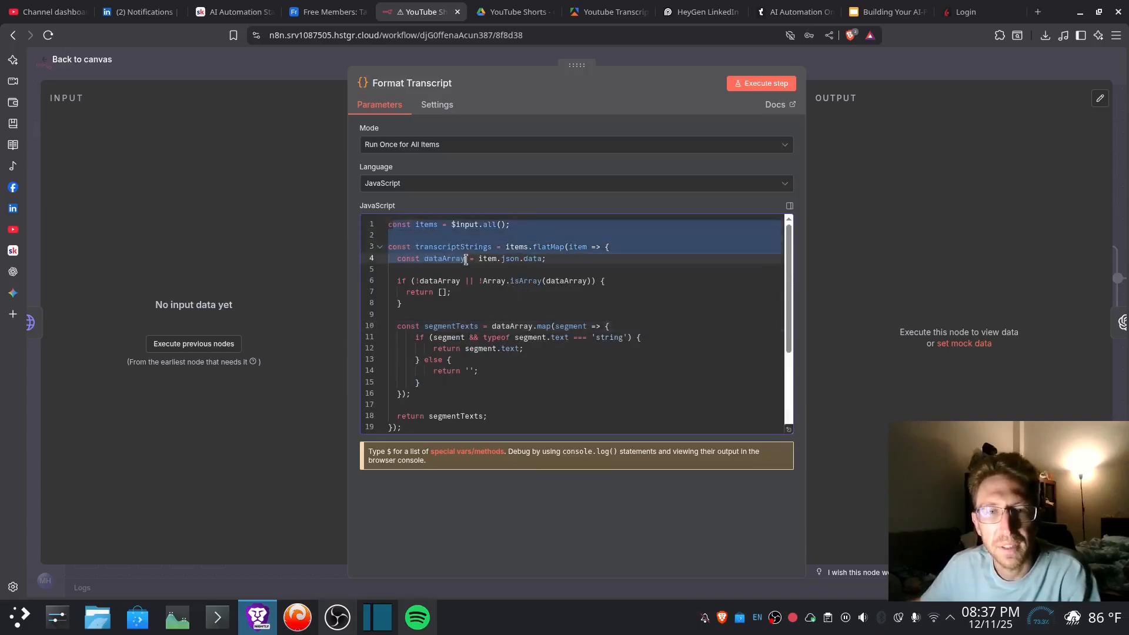
pyautogui.click(464, 259)
pyautogui.click(241, 12)
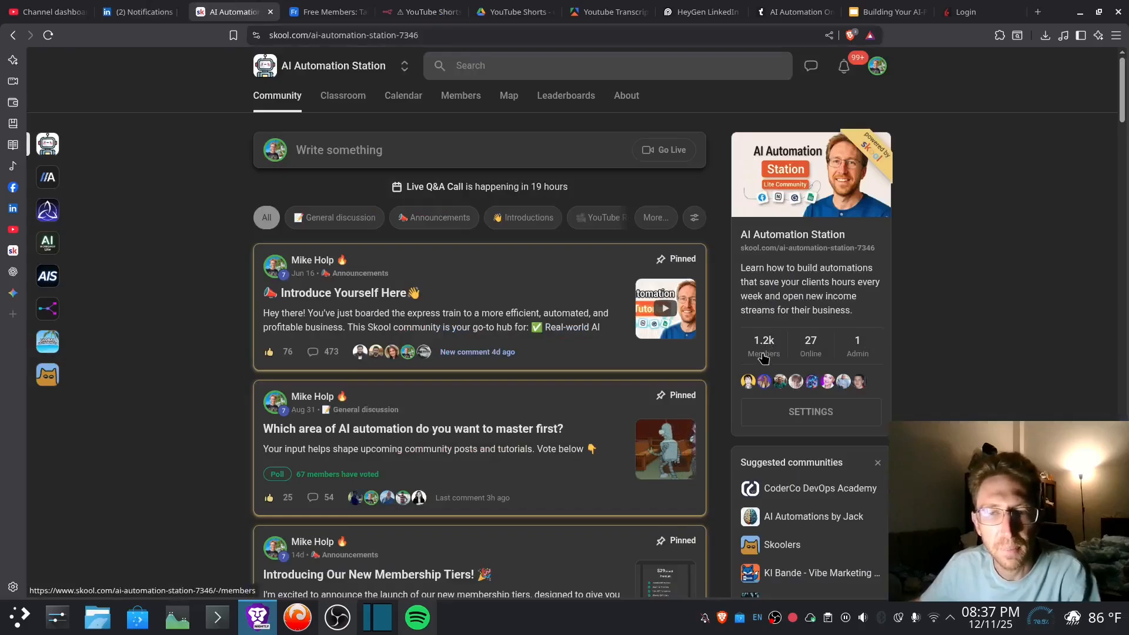
pyautogui.click(414, 12)
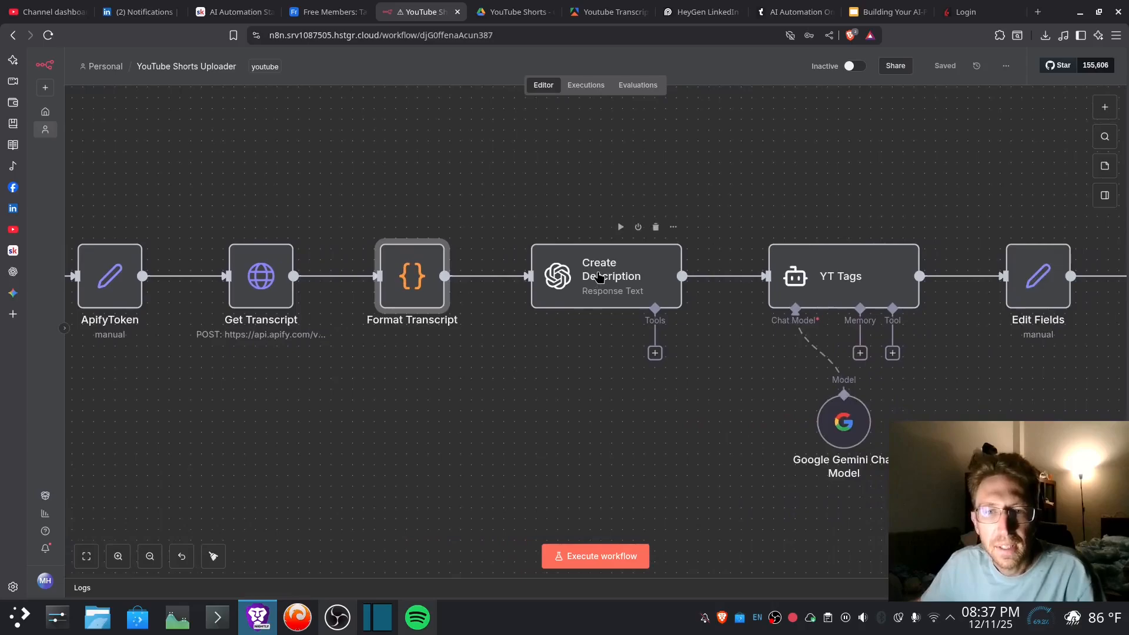
# - Search the node library for "open", view the OpenAI node's actions and close the library without adding a node
pyautogui.click(1106, 109)
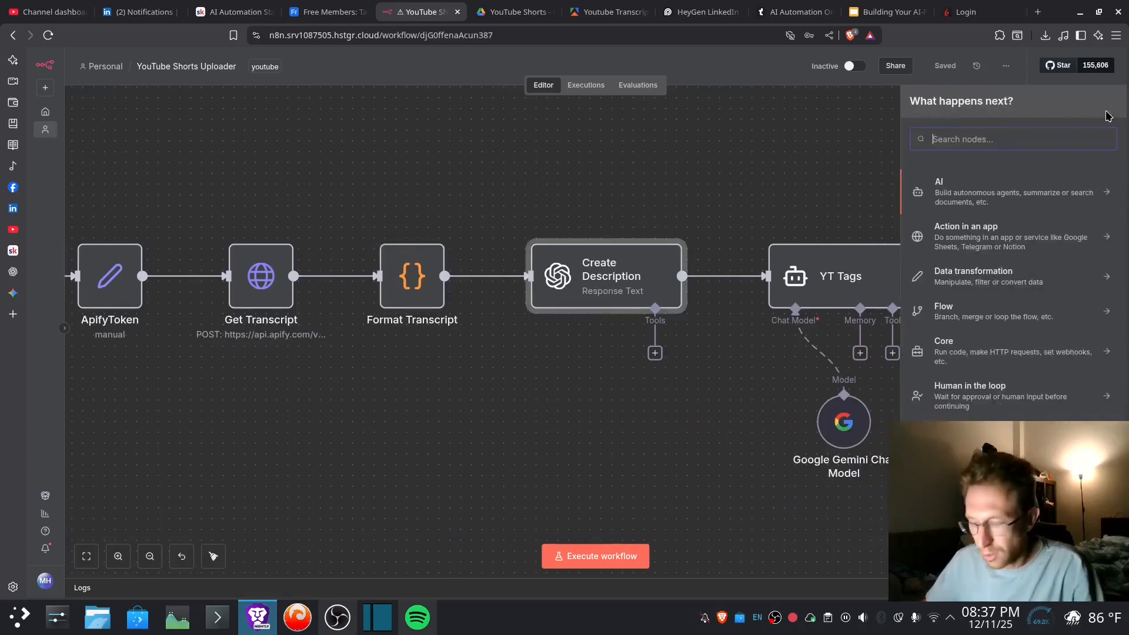
pyautogui.write('open')
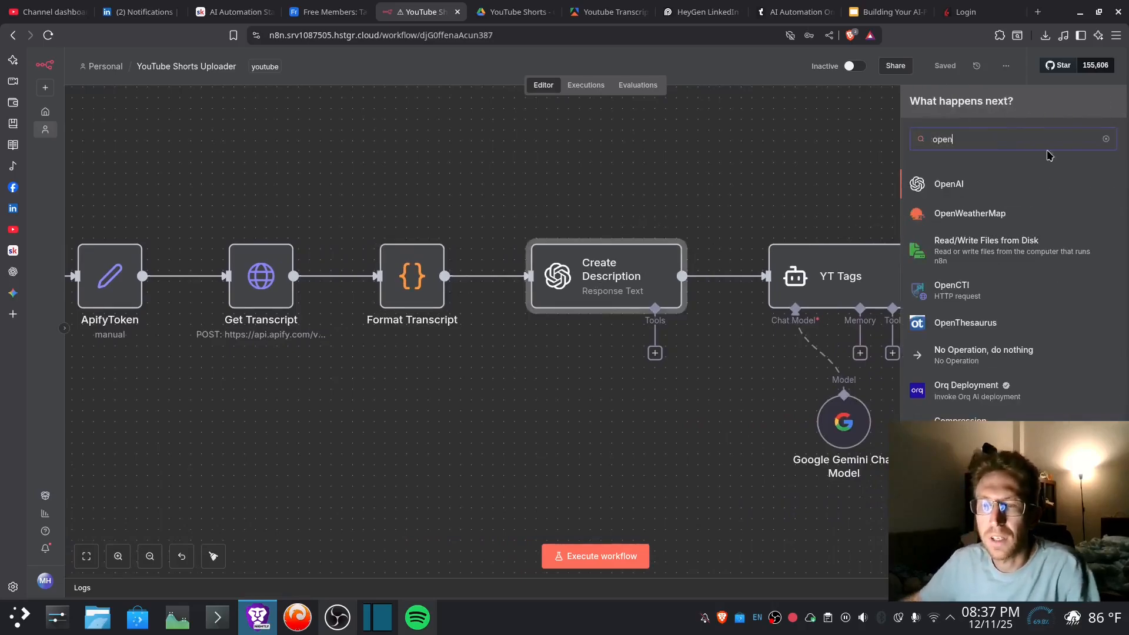
pyautogui.click(981, 186)
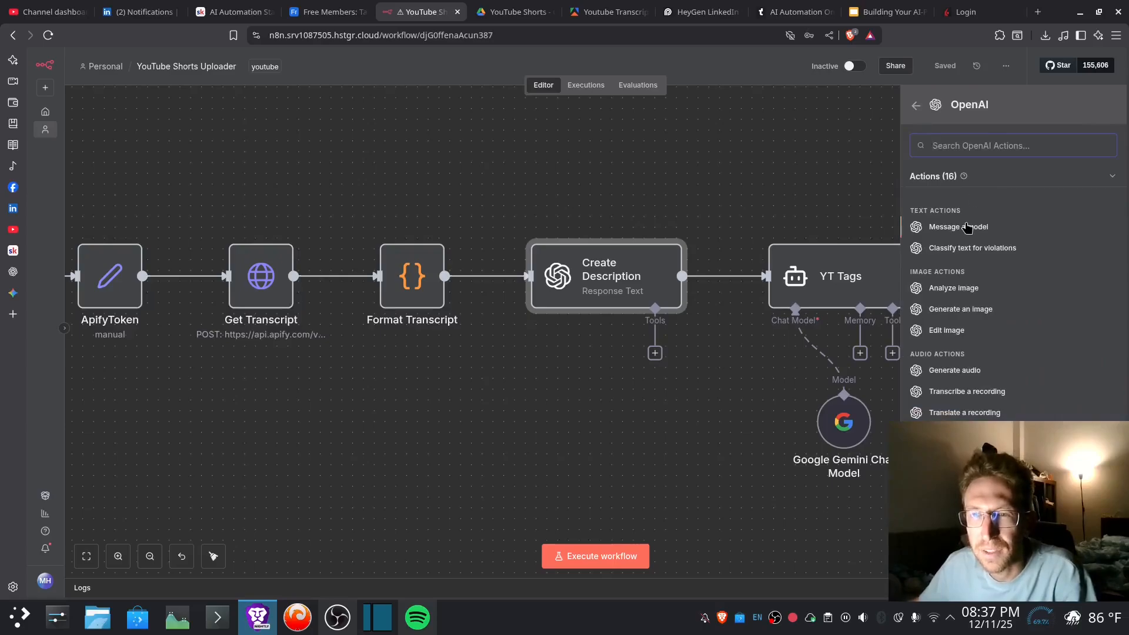
pyautogui.click(916, 105)
pyautogui.press('Escape')
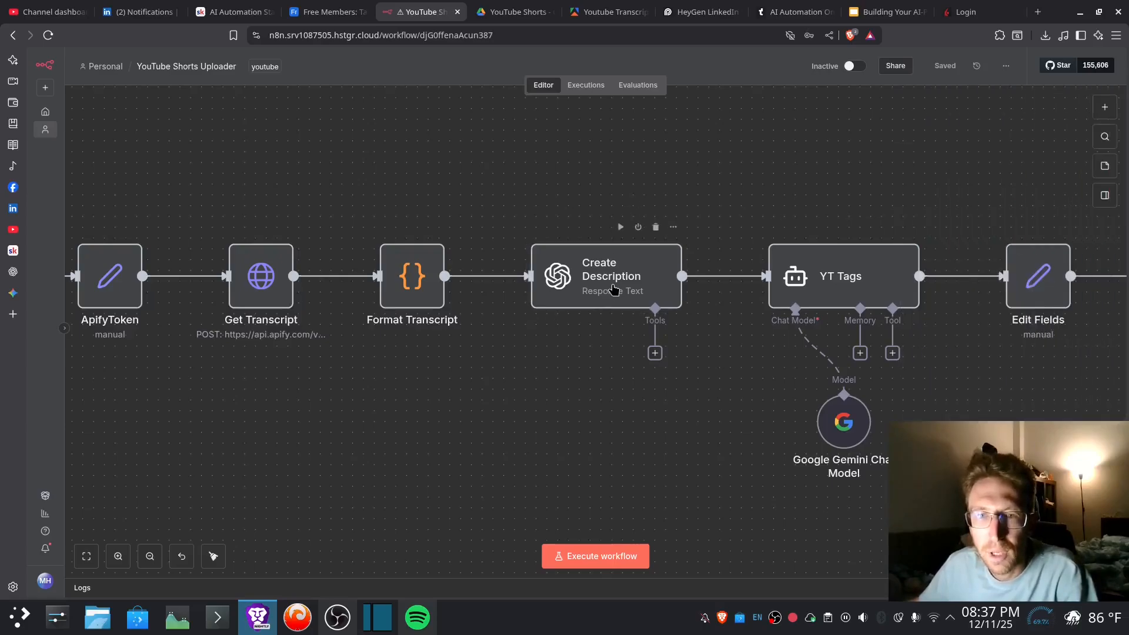
# - Open the Create Description node, enlarge its System prompt field and read through the copywriter instructions
pyautogui.press('Return')
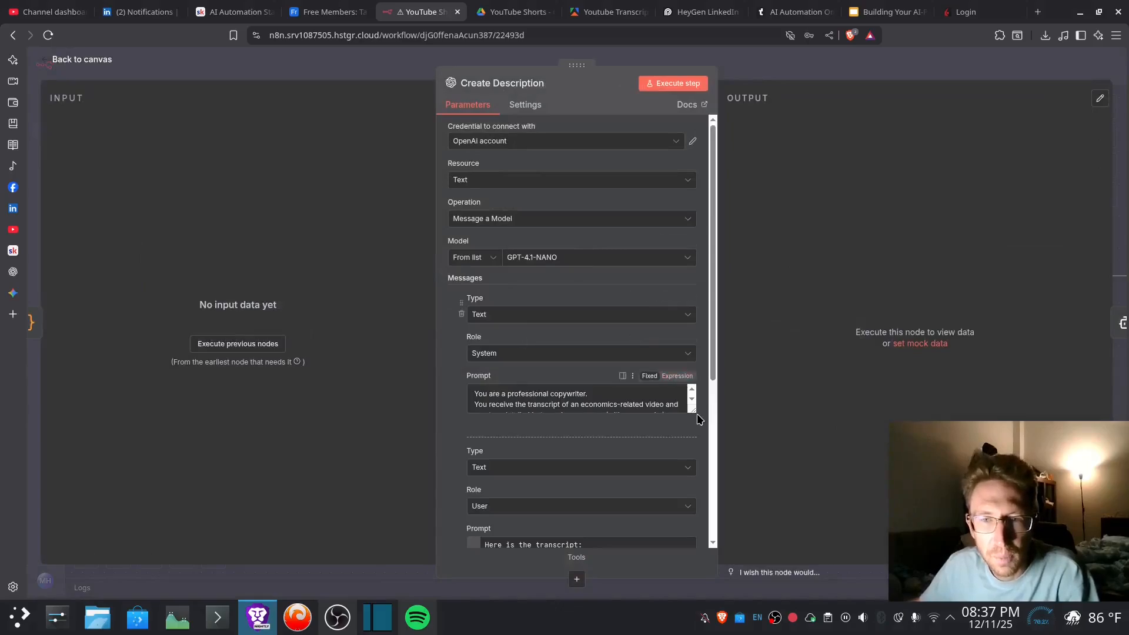
pyautogui.moveTo(694, 412); pyautogui.dragTo(693, 527)
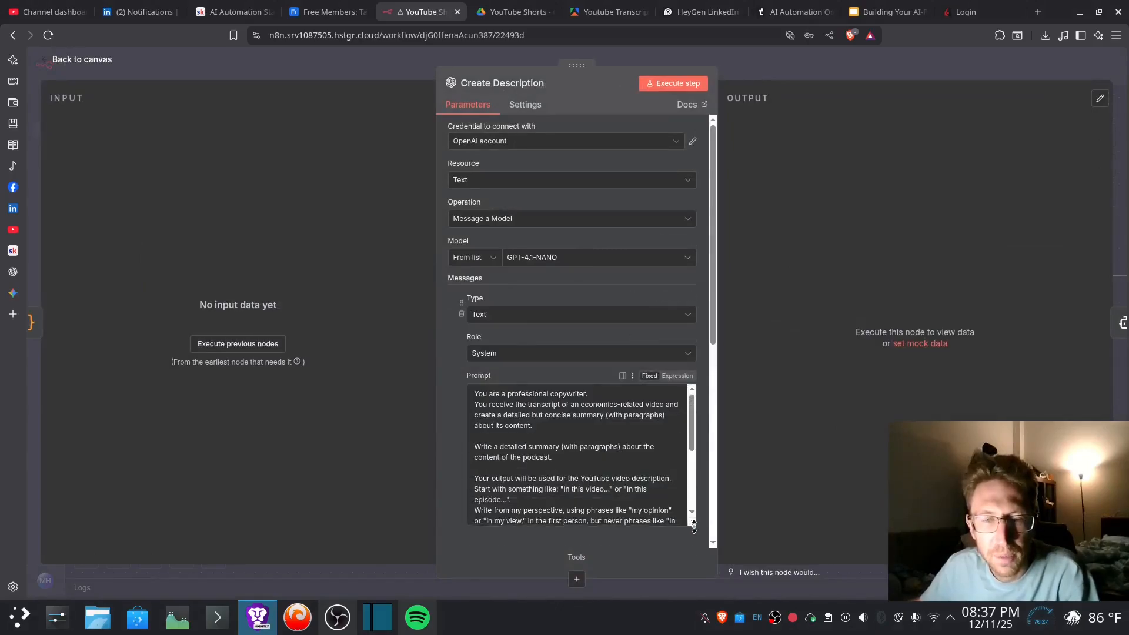
pyautogui.moveTo(489, 394); pyautogui.dragTo(663, 454)
pyautogui.click(586, 436)
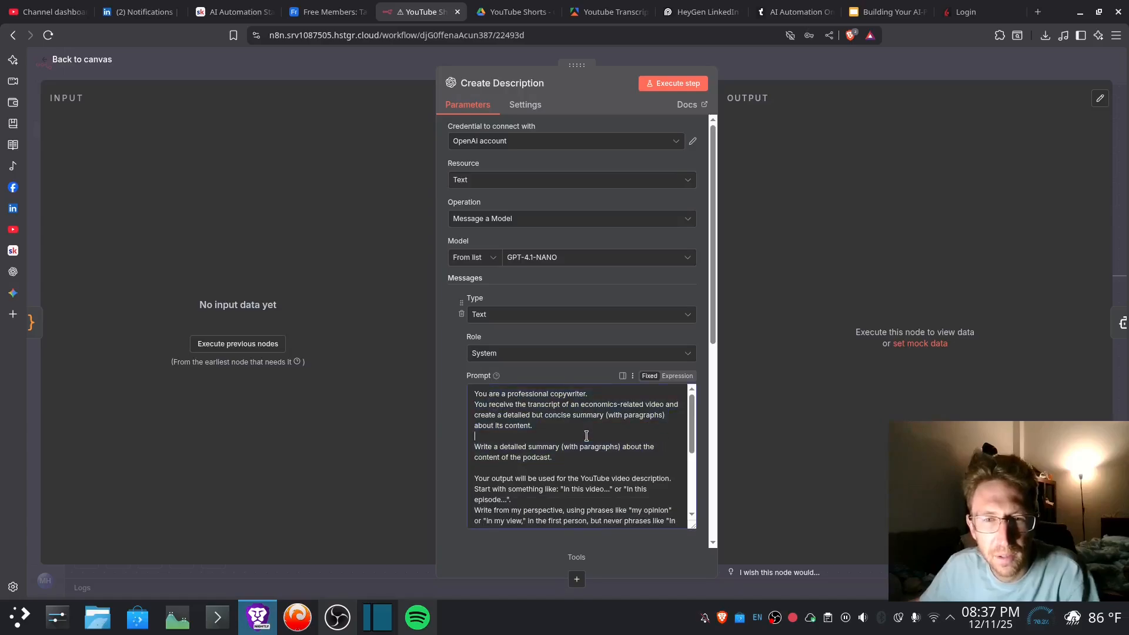
pyautogui.scroll(-3, 582, 429)
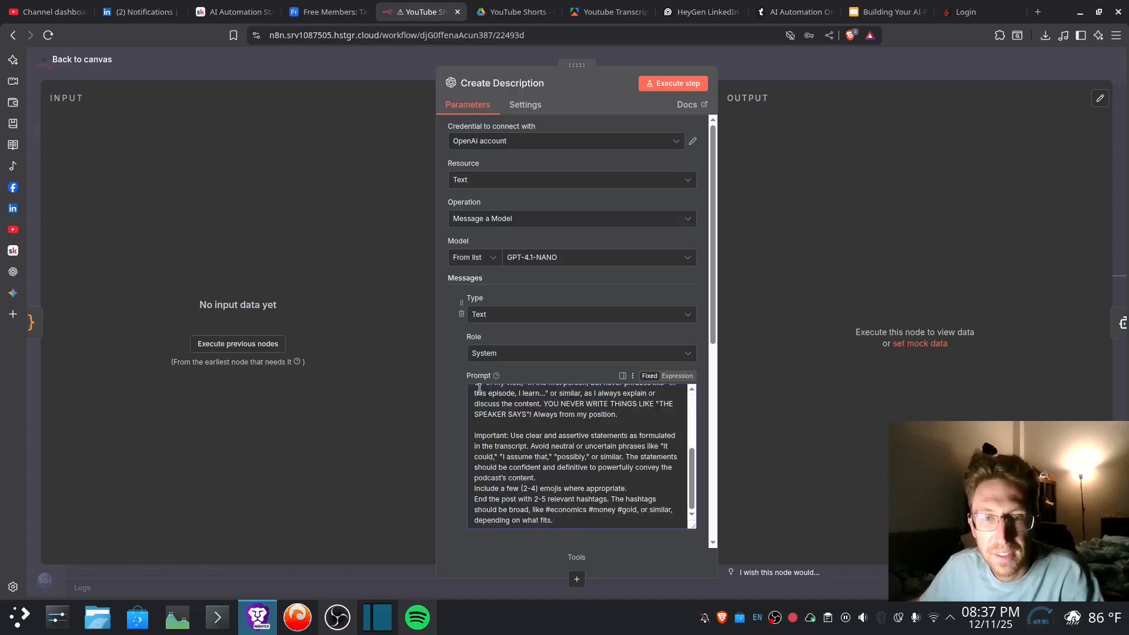
# - Examine the User message prompt in Create Description, including its {{ $json.transcript }} expression
pyautogui.scroll(-5, 453, 394)
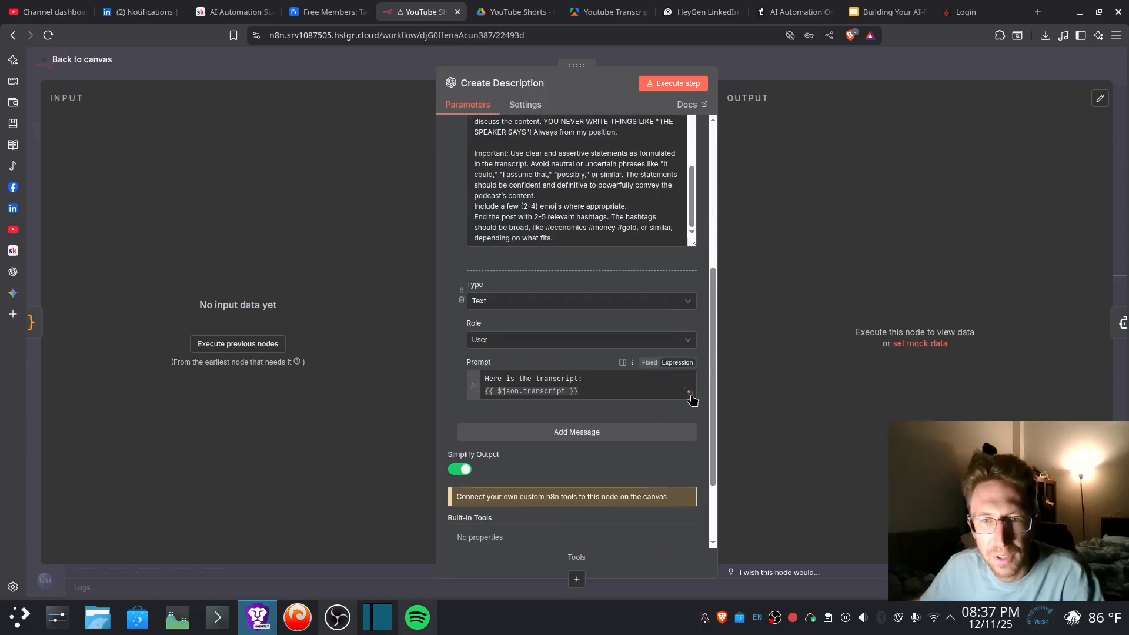
pyautogui.moveTo(603, 389); pyautogui.dragTo(475, 381)
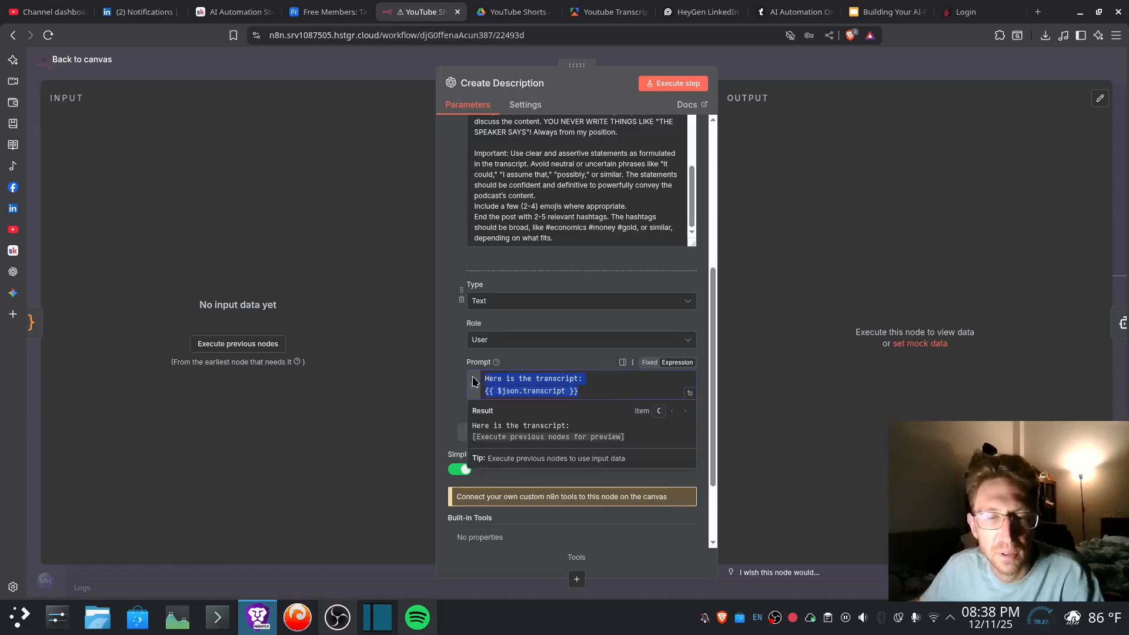
pyautogui.click(452, 359)
pyautogui.scroll(-2, 451, 359)
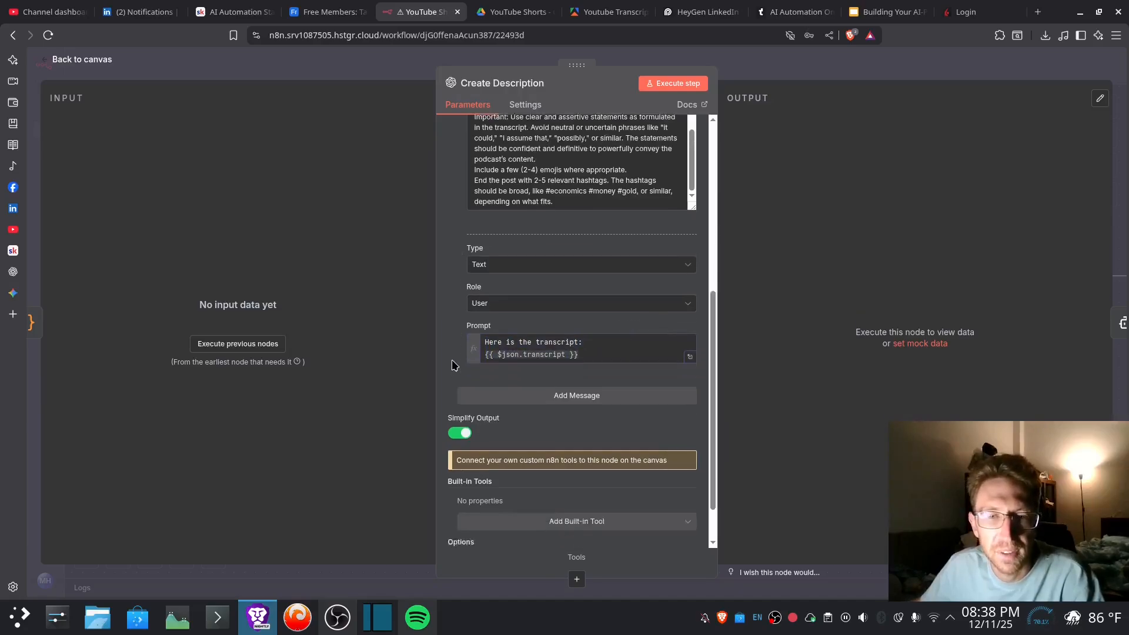
# - Check the model selection in Create Description, then view the OpenAI account credential and close it without changes
pyautogui.scroll(7, 555, 421)
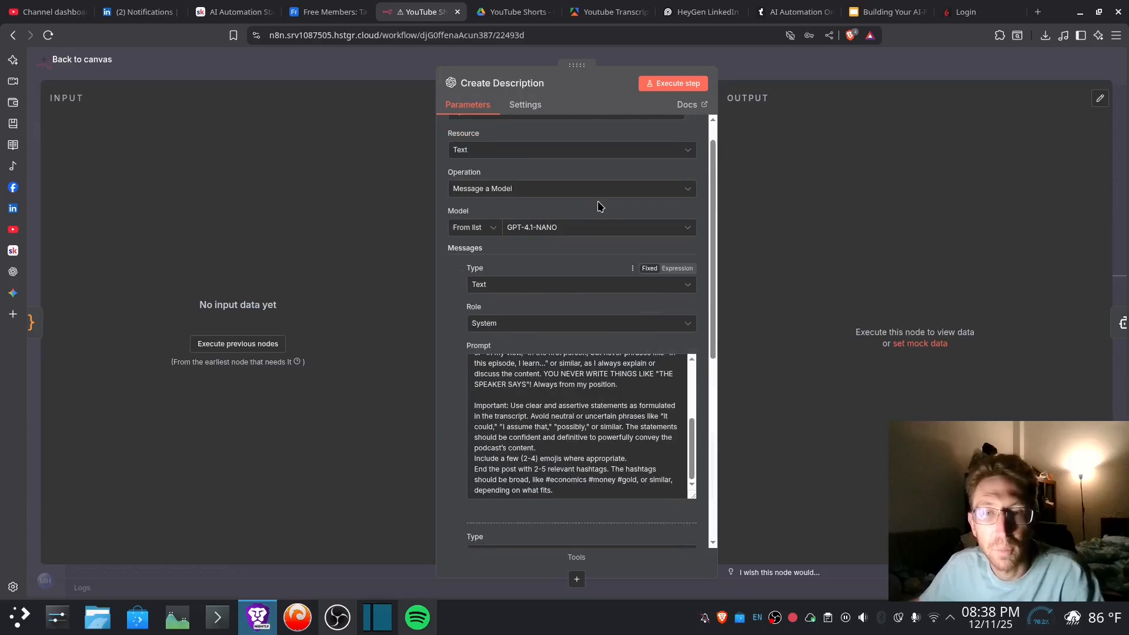
pyautogui.scroll(1, 555, 261)
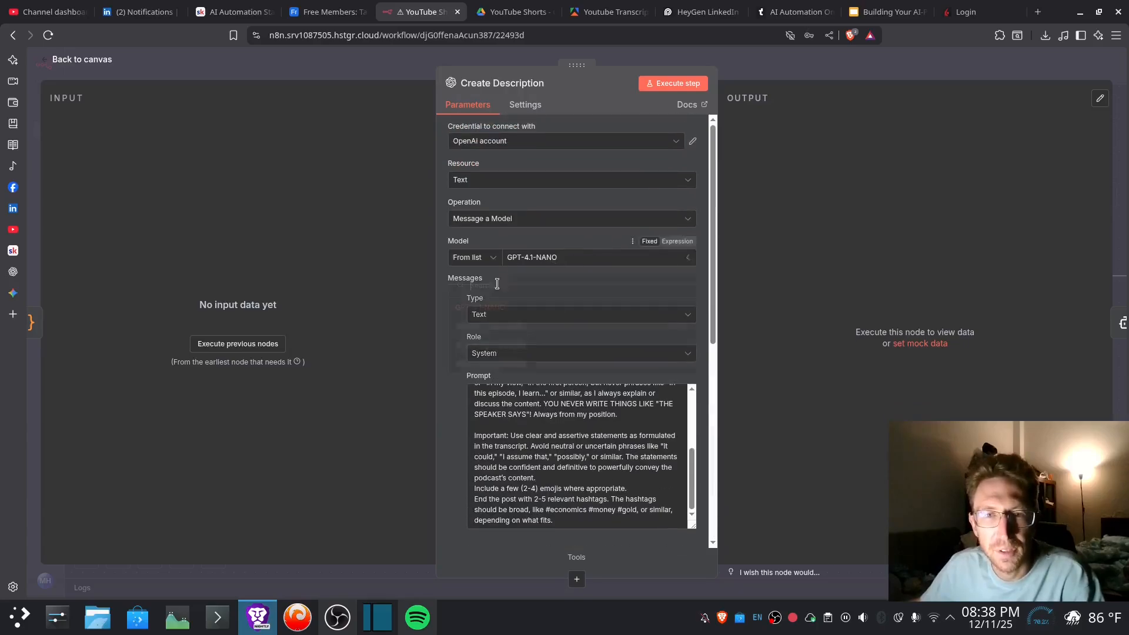
pyautogui.click(548, 259)
pyautogui.click(590, 206)
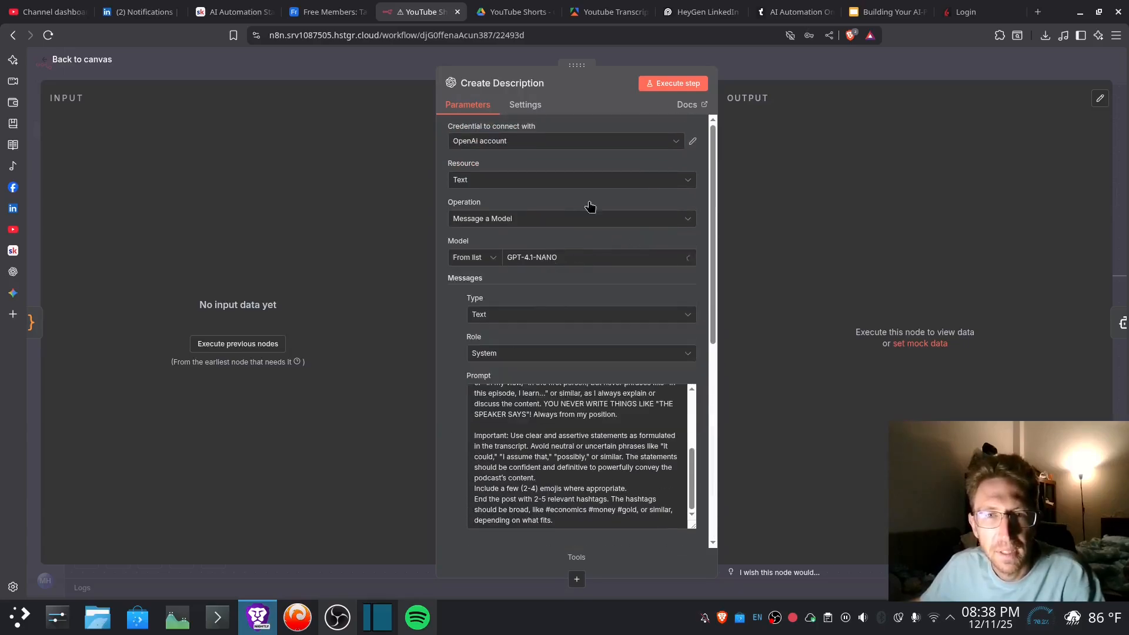
pyautogui.click(693, 143)
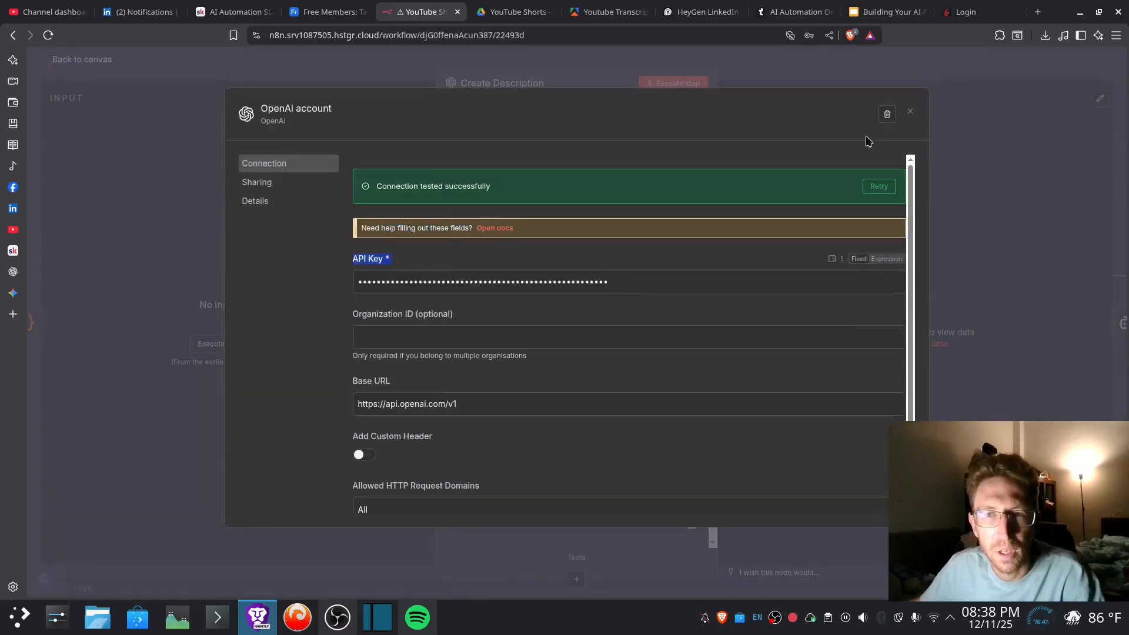
pyautogui.click(911, 113)
# - Open platform.openai.com in a new browser tab, then go back to the n8n workflow and leave the Create Description node
pyautogui.hotkey('ctrl', 't')
pyautogui.write('platform.openai.com')
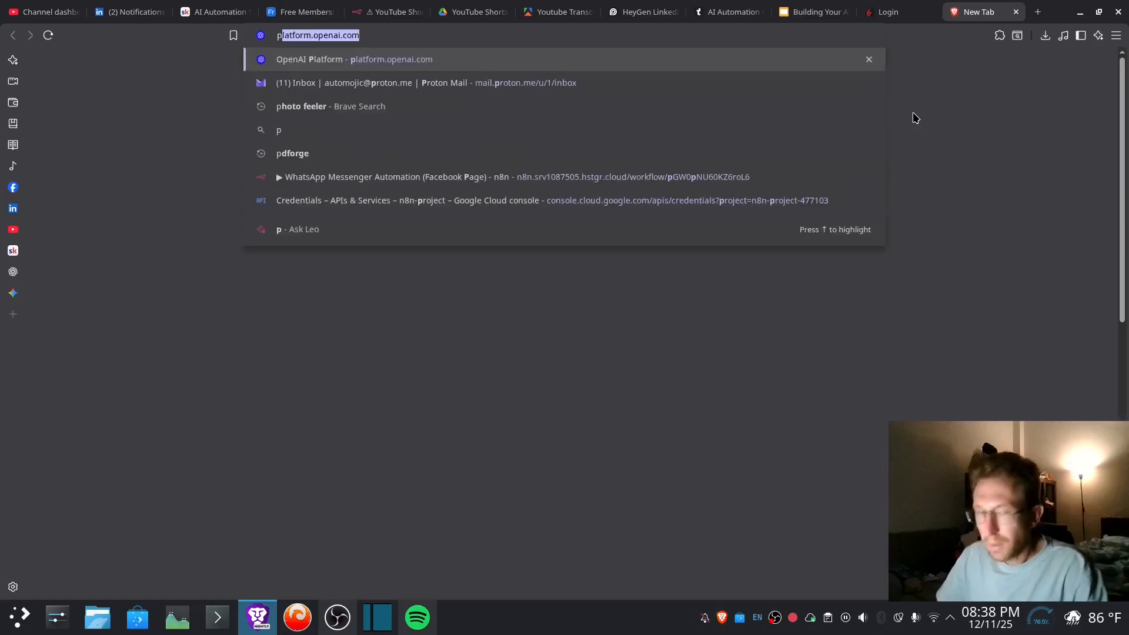
pyautogui.press('Return')
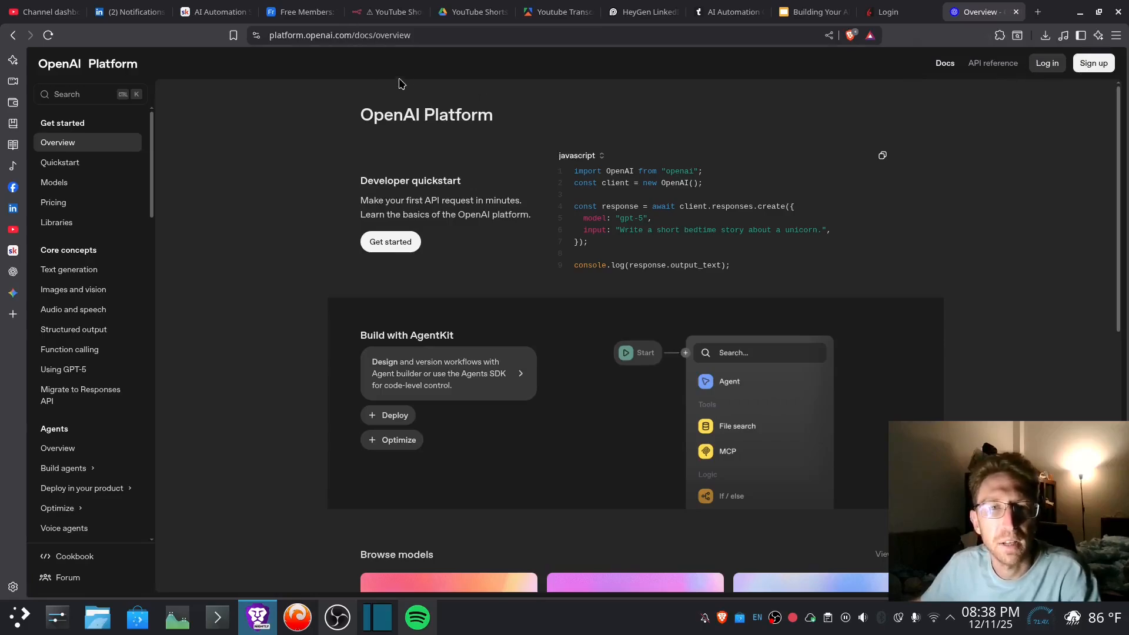
pyautogui.click(388, 12)
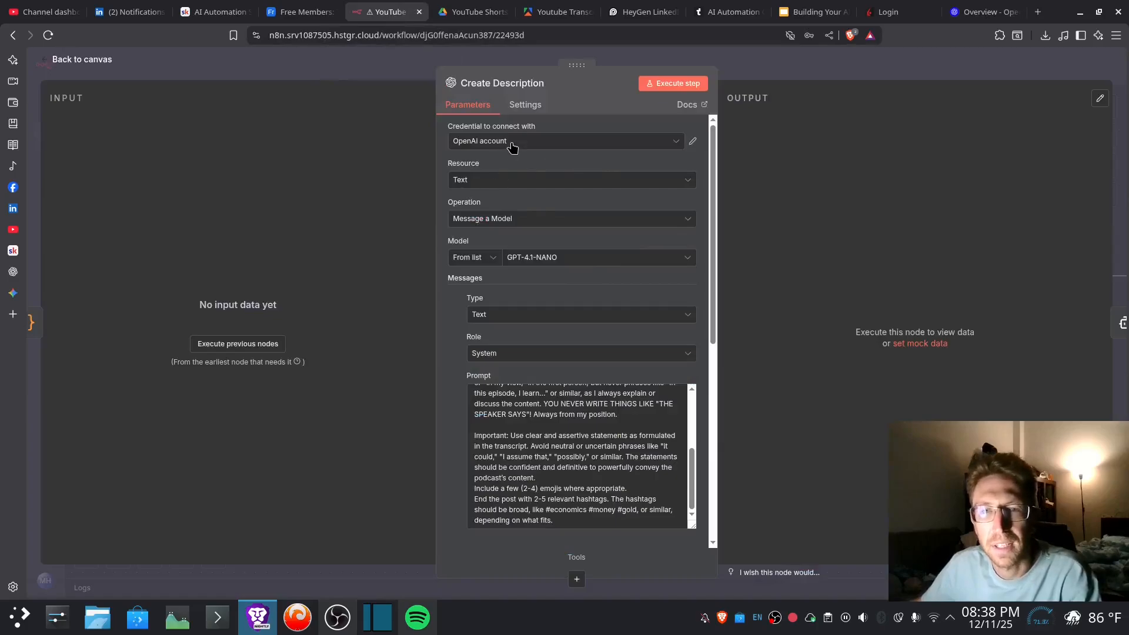
pyautogui.click(88, 63)
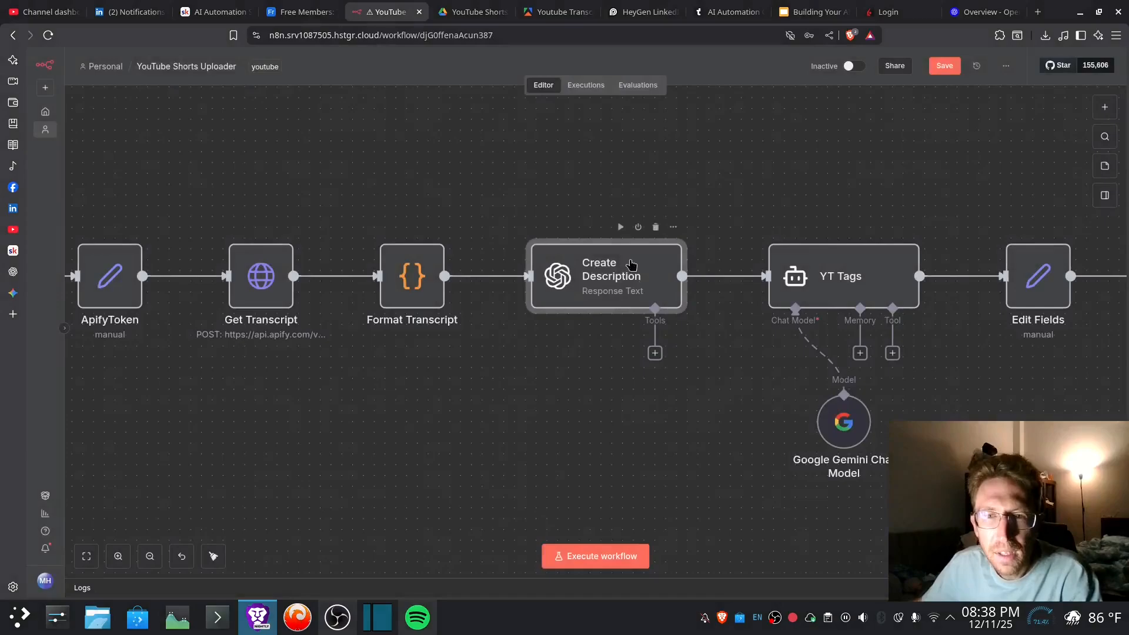
# - Search the node library for "agent", add an AI Agent node after YT Tags and return to the canvas
pyautogui.hscroll(3, 705, 412)
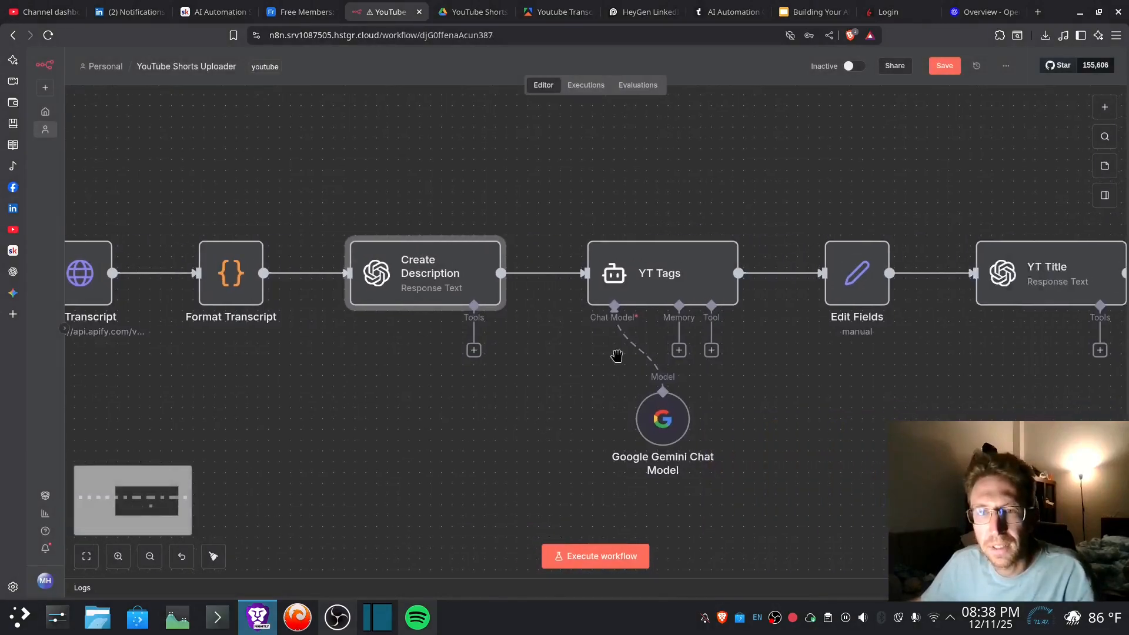
pyautogui.click(669, 278)
pyautogui.click(1105, 108)
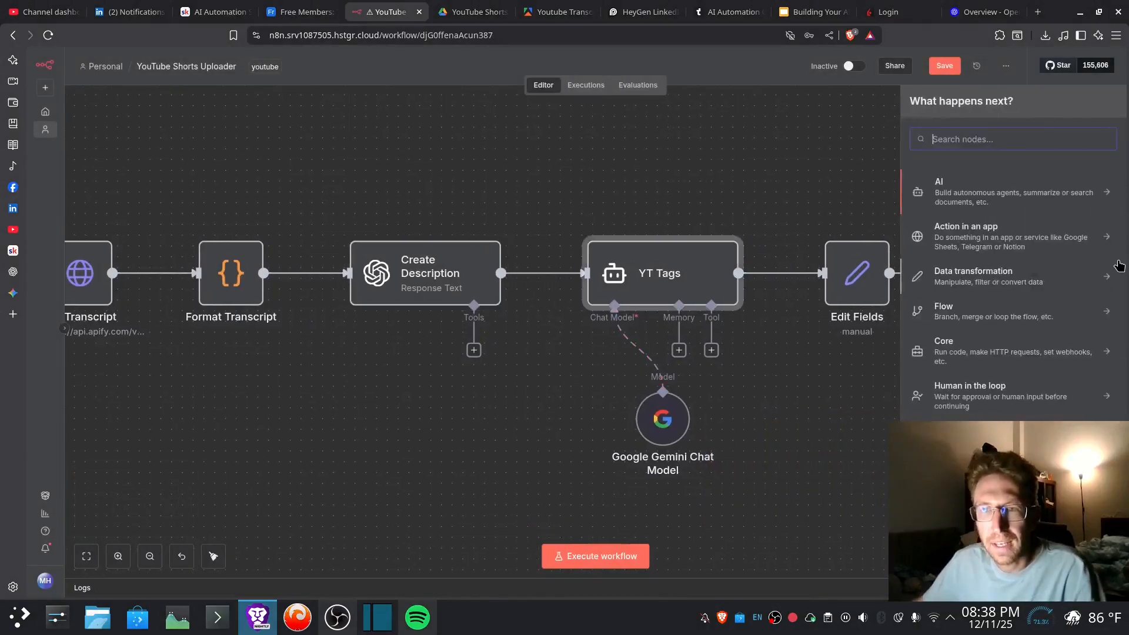
pyautogui.write('agent')
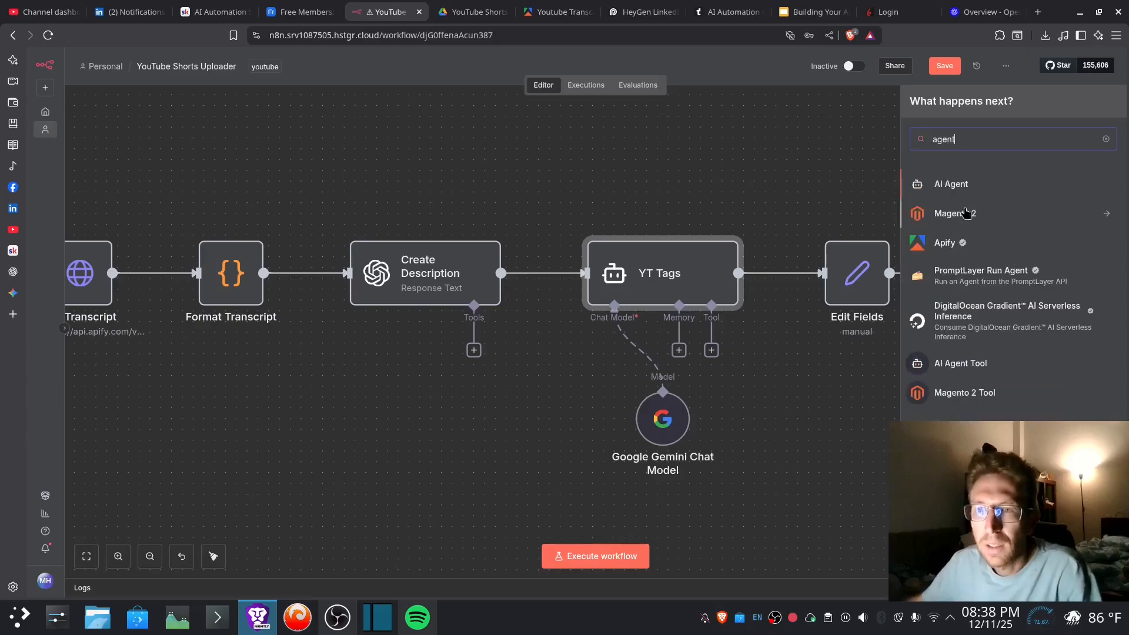
pyautogui.click(946, 196)
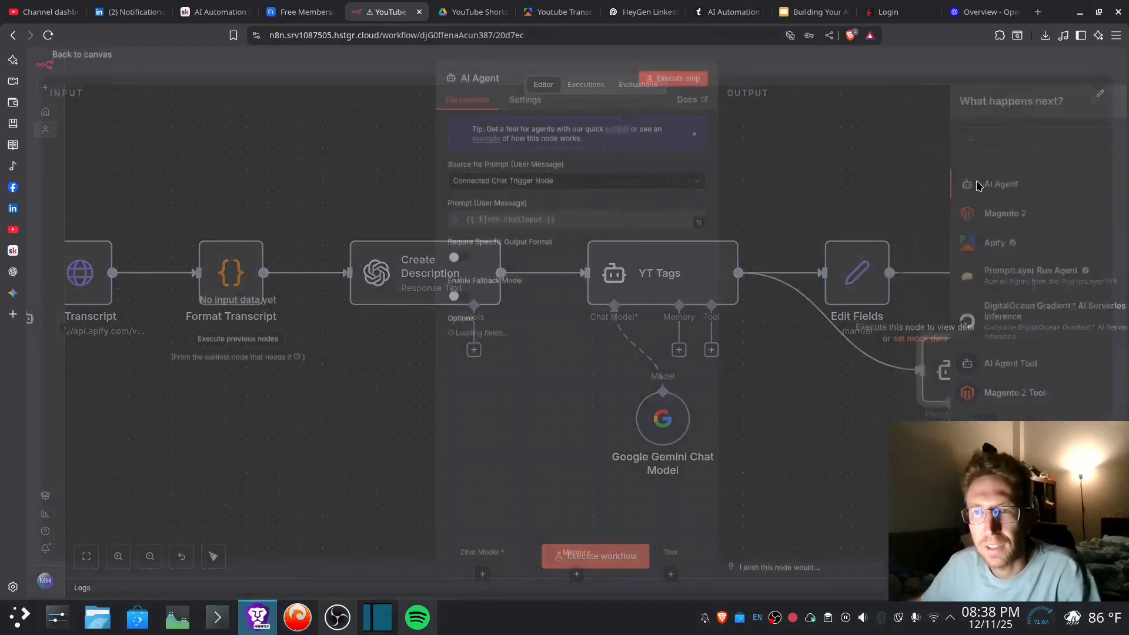
pyautogui.click(98, 66)
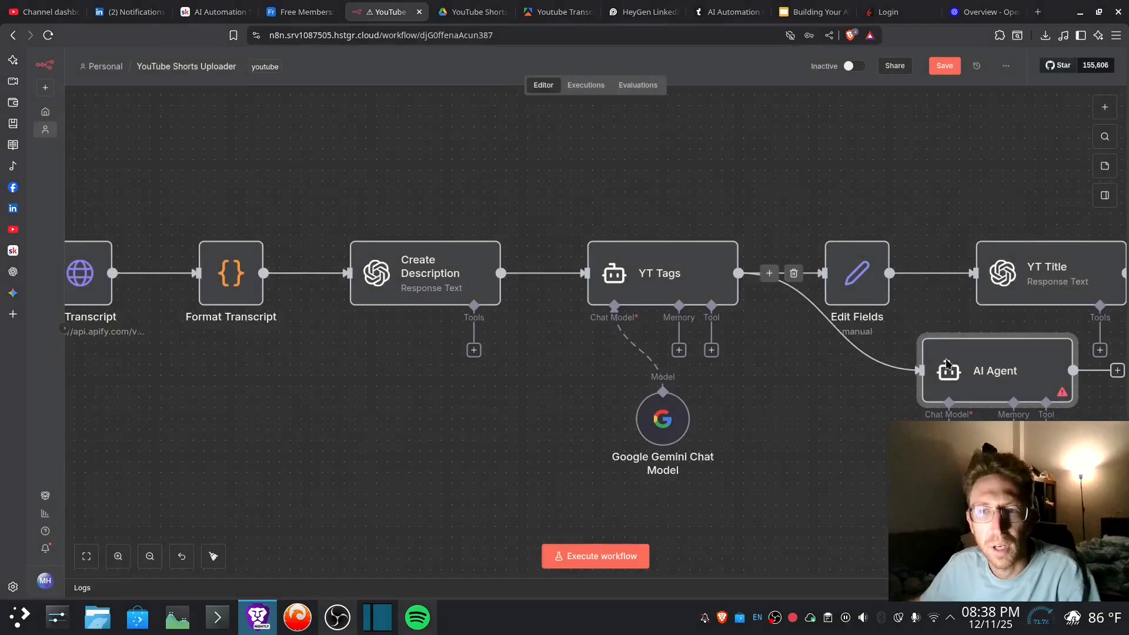
# - Move the new AI Agent node below Edit Fields and delete it from the workflow
pyautogui.moveTo(1000, 376); pyautogui.dragTo(850, 422)
pyautogui.rightClick(847, 422)
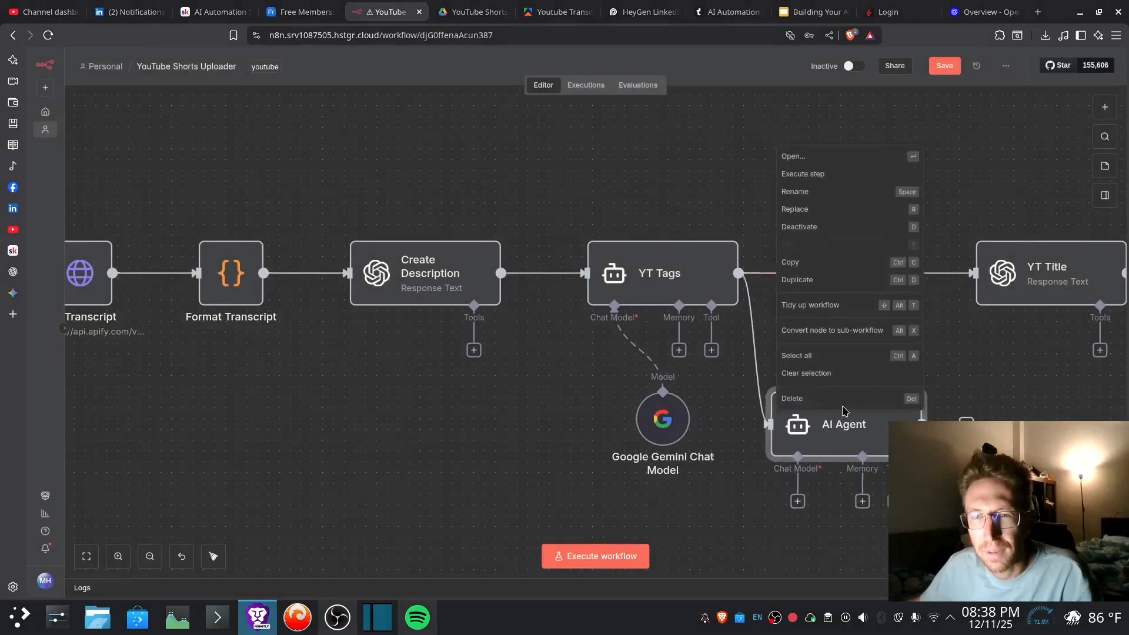
pyautogui.click(815, 401)
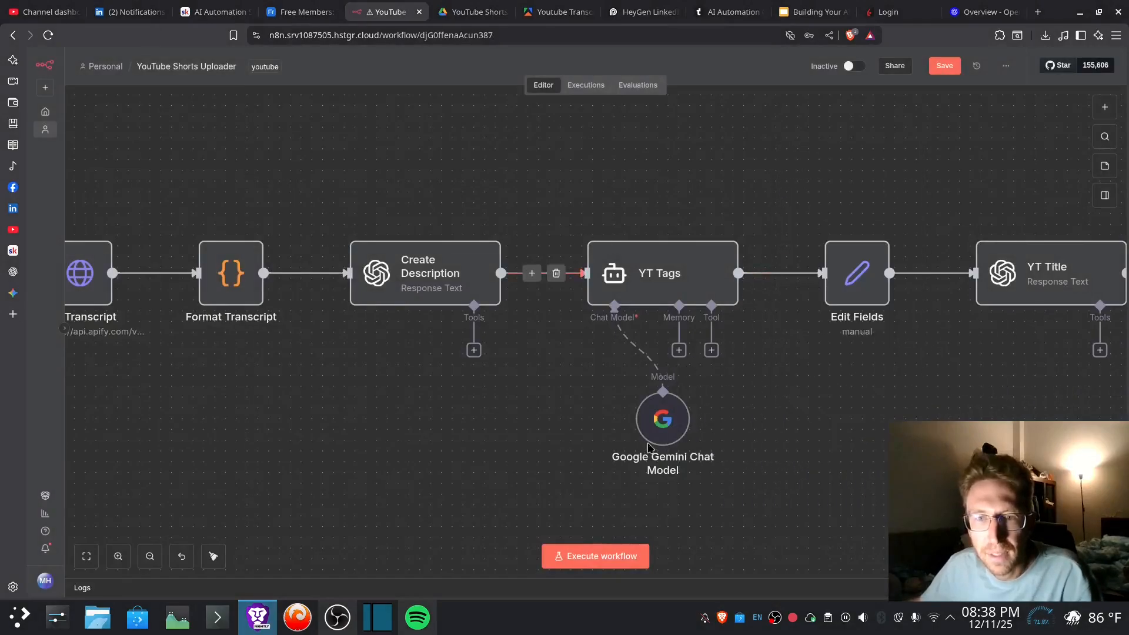
# - Place the Google Gemini Chat Model node directly below YT Tags' Chat Model connector and check its settings
pyautogui.moveTo(671, 427); pyautogui.dragTo(612, 404)
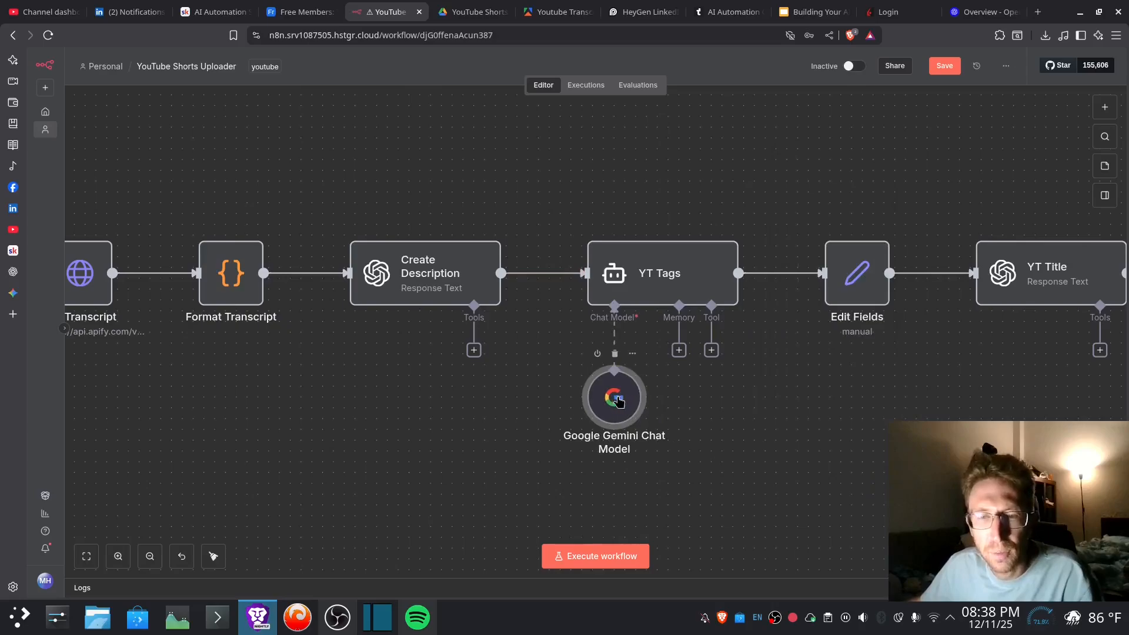
pyautogui.doubleClick(610, 400)
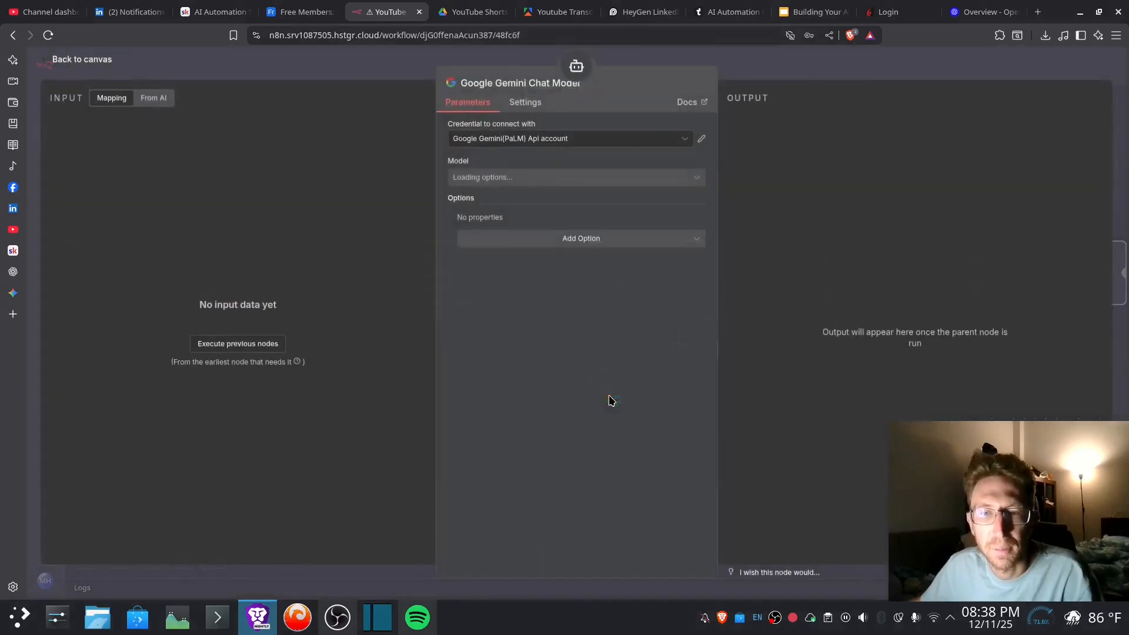
pyautogui.click(82, 59)
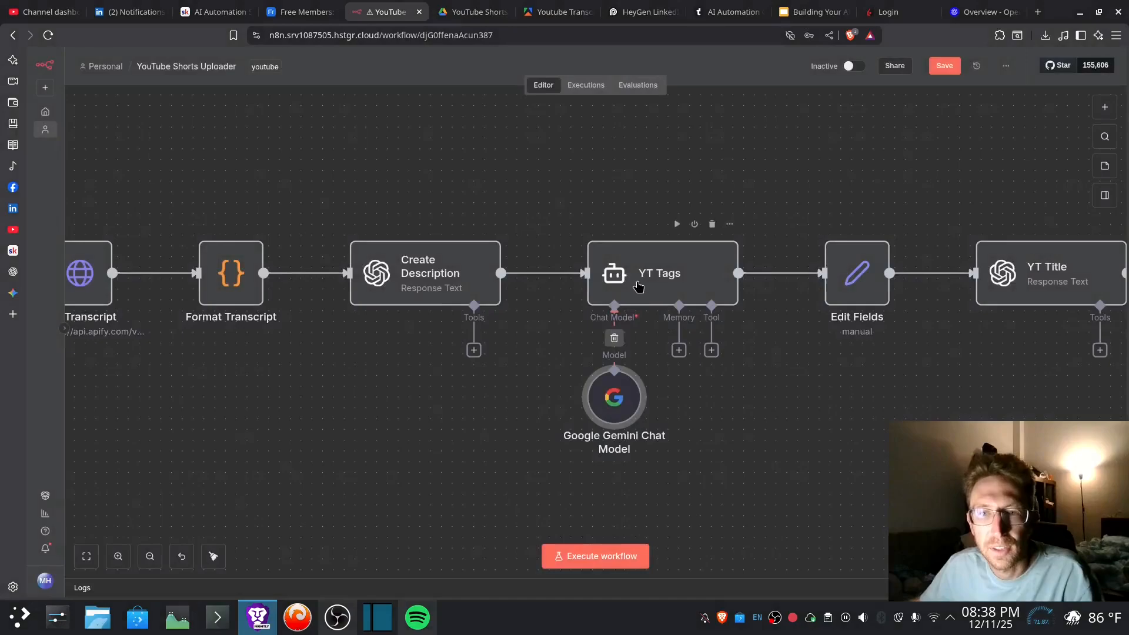
# - Open the YT Tags node and remove the opening sentence "Now follows the actual topic/transcript." from its user prompt
pyautogui.doubleClick(611, 275)
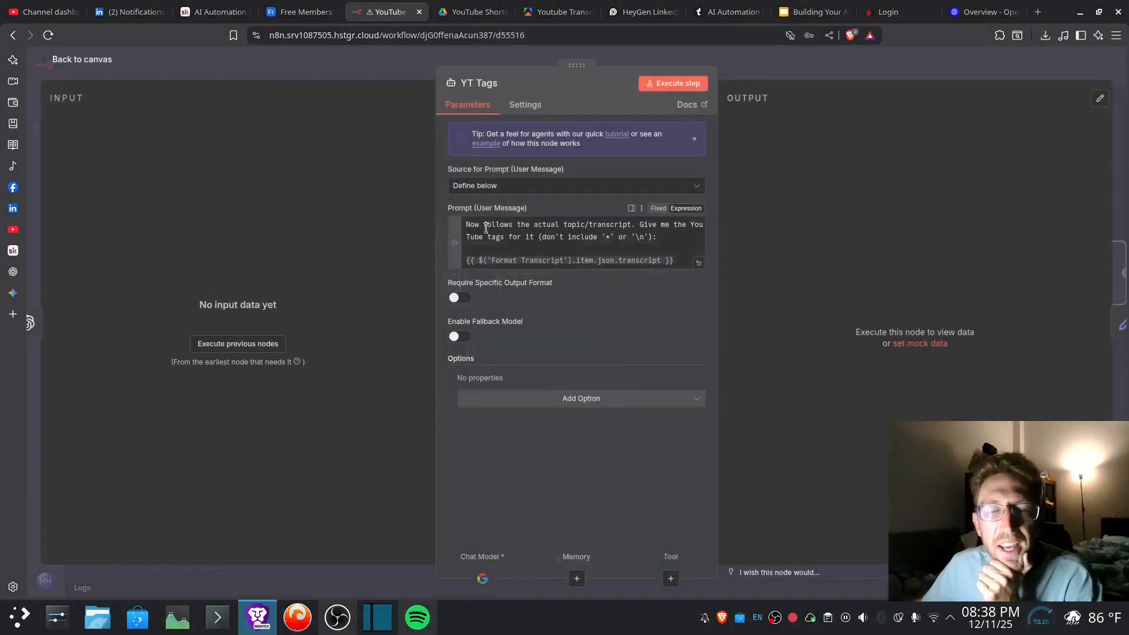
pyautogui.moveTo(492, 225); pyautogui.dragTo(654, 235)
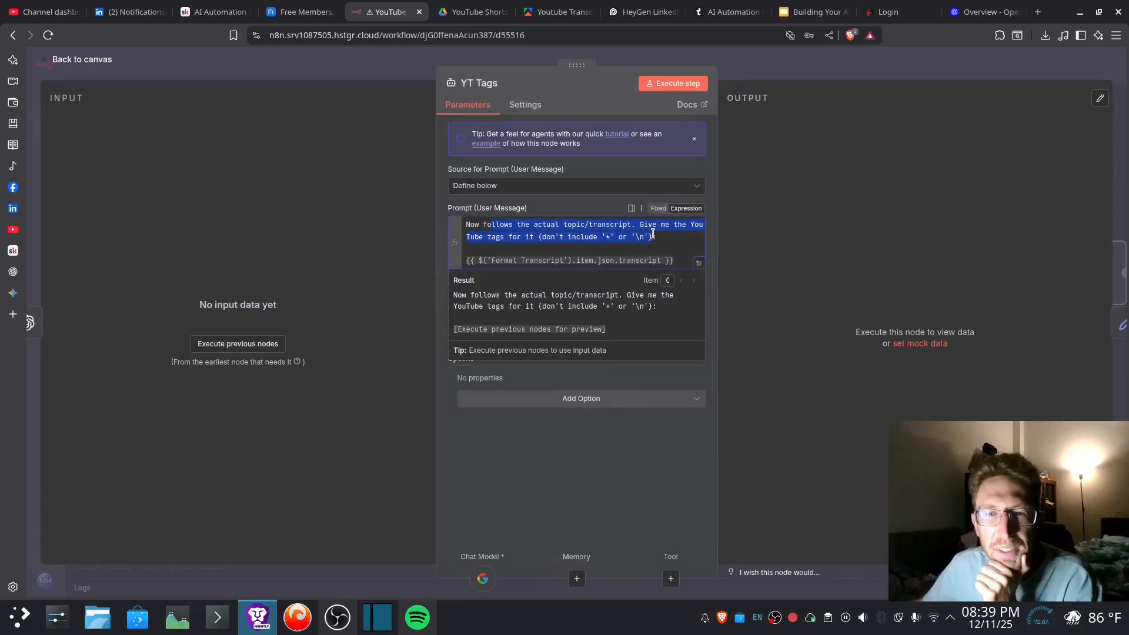
pyautogui.click(517, 227)
pyautogui.moveTo(529, 226); pyautogui.dragTo(679, 235)
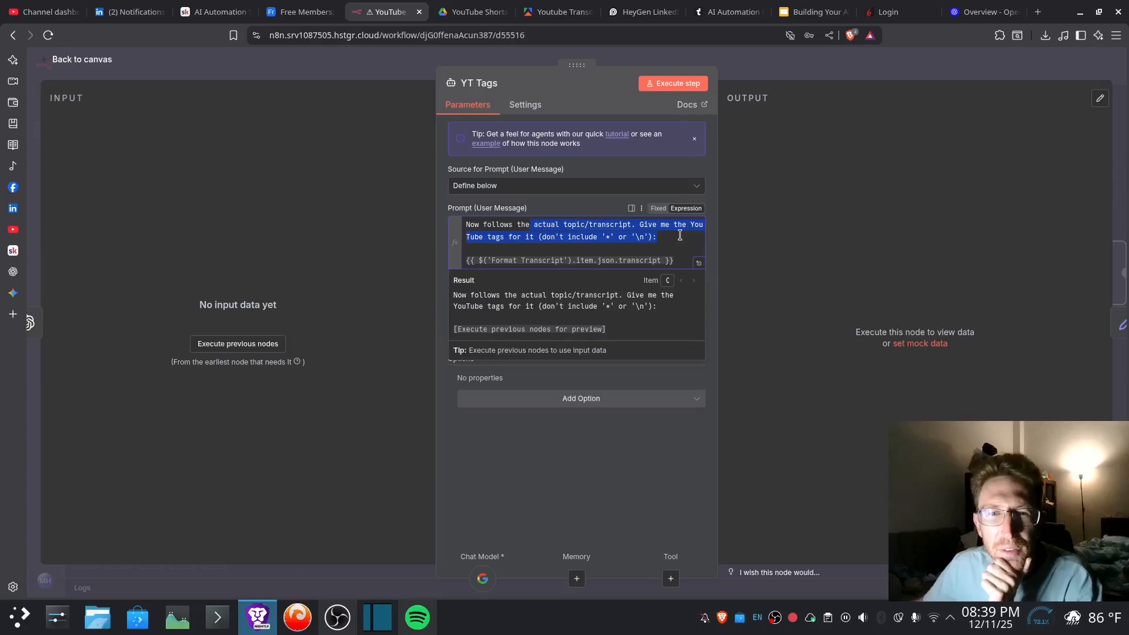
pyautogui.click(617, 258)
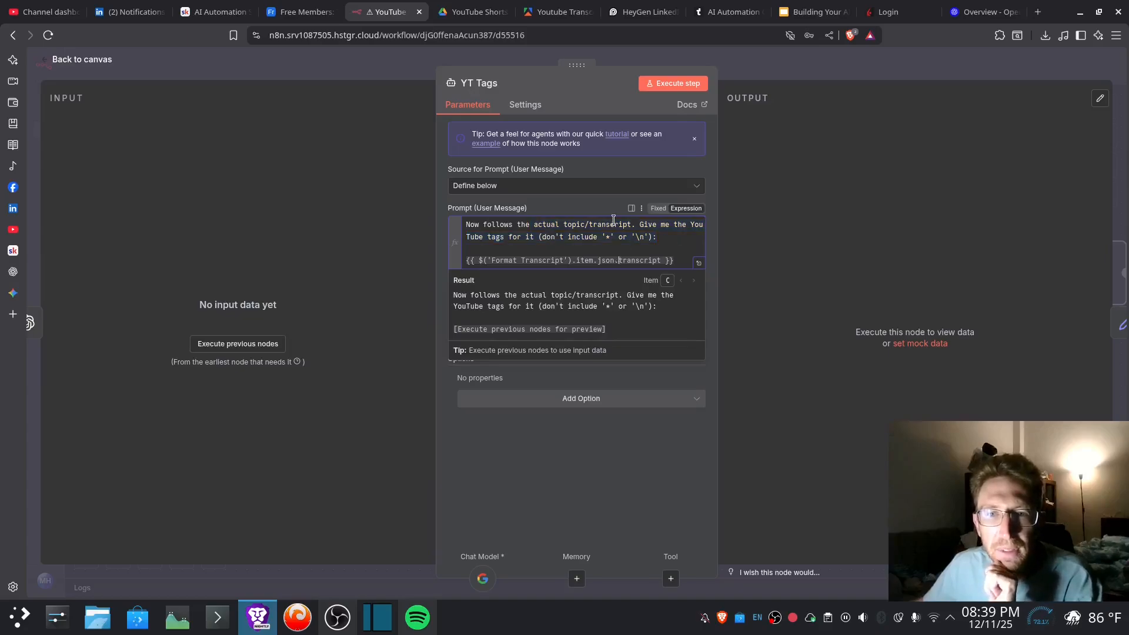
pyautogui.moveTo(644, 223); pyautogui.dragTo(460, 229)
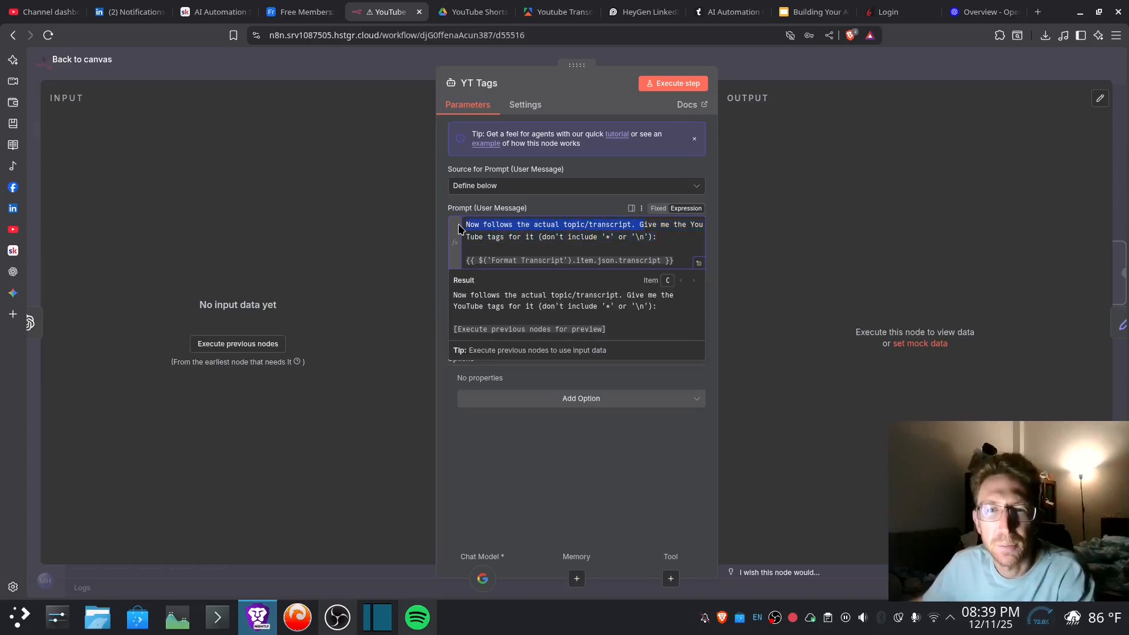
pyautogui.press('BackSpace')
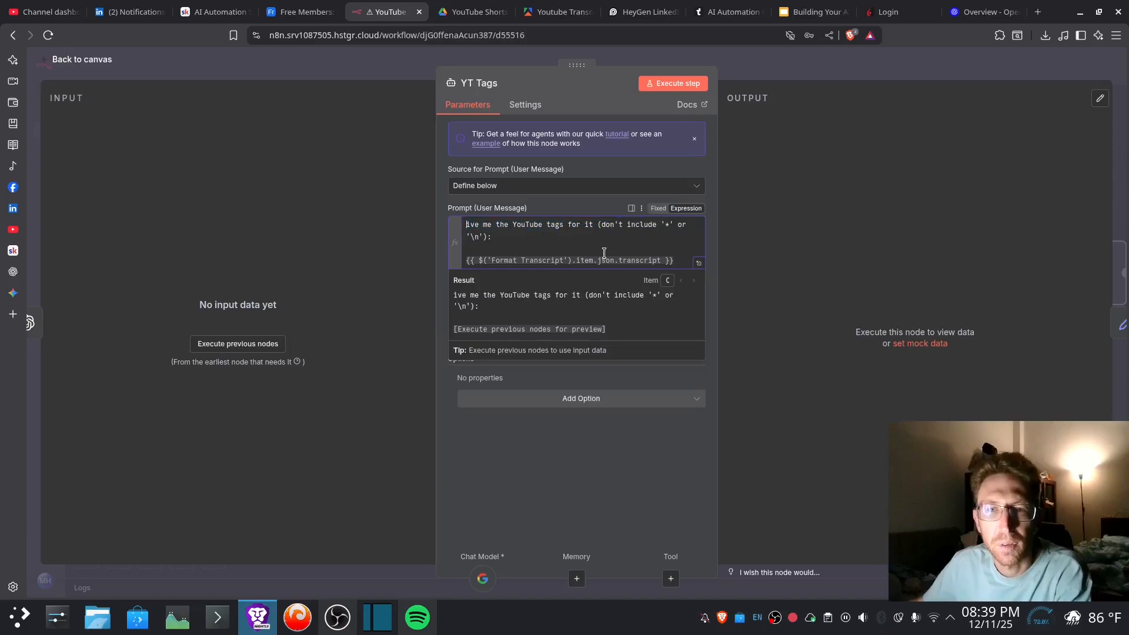
# - Reword the start of the YT Tags prompt to "Give me the YouTube tags for the transcript"
pyautogui.doubleClick(587, 224)
pyautogui.write('the ')
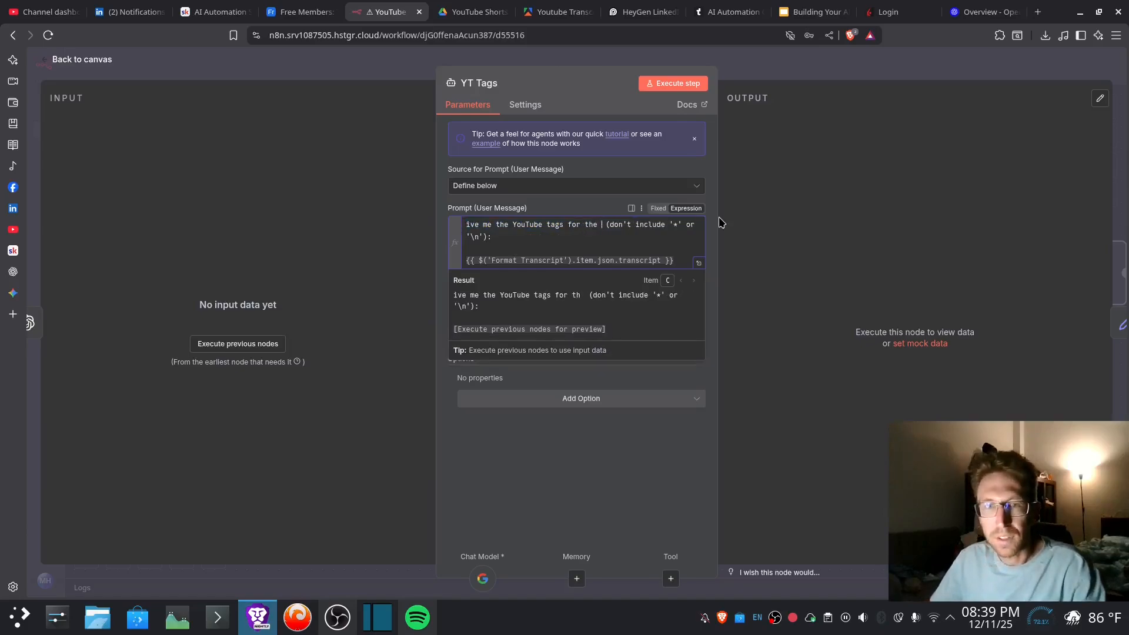
pyautogui.write('transcript')
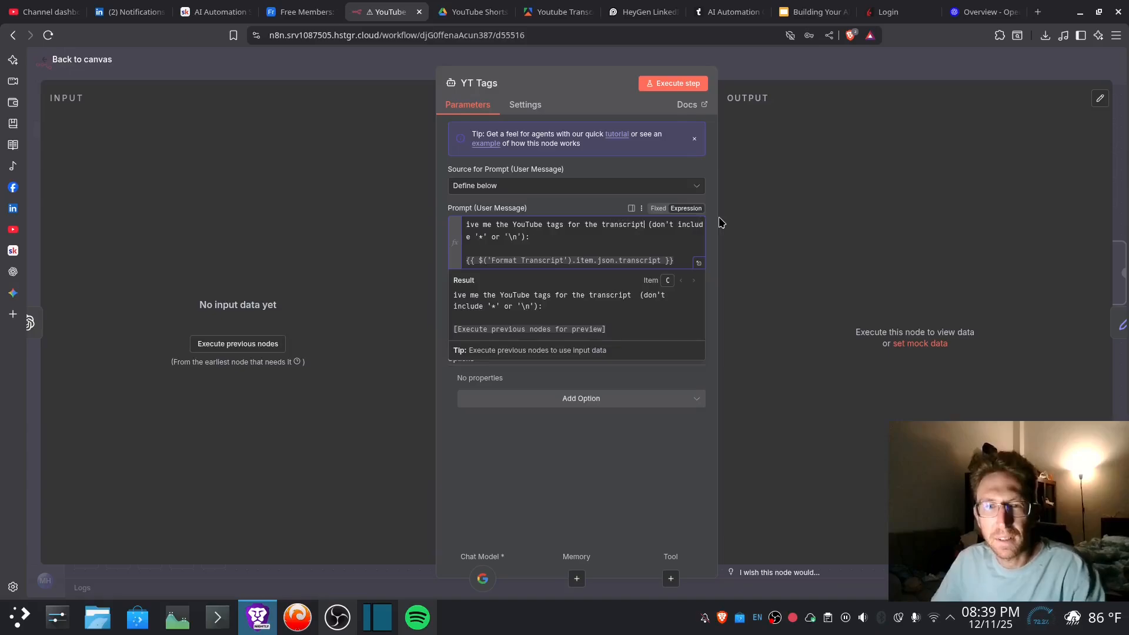
pyautogui.moveTo(480, 237); pyautogui.dragTo(545, 237)
pyautogui.click(544, 236)
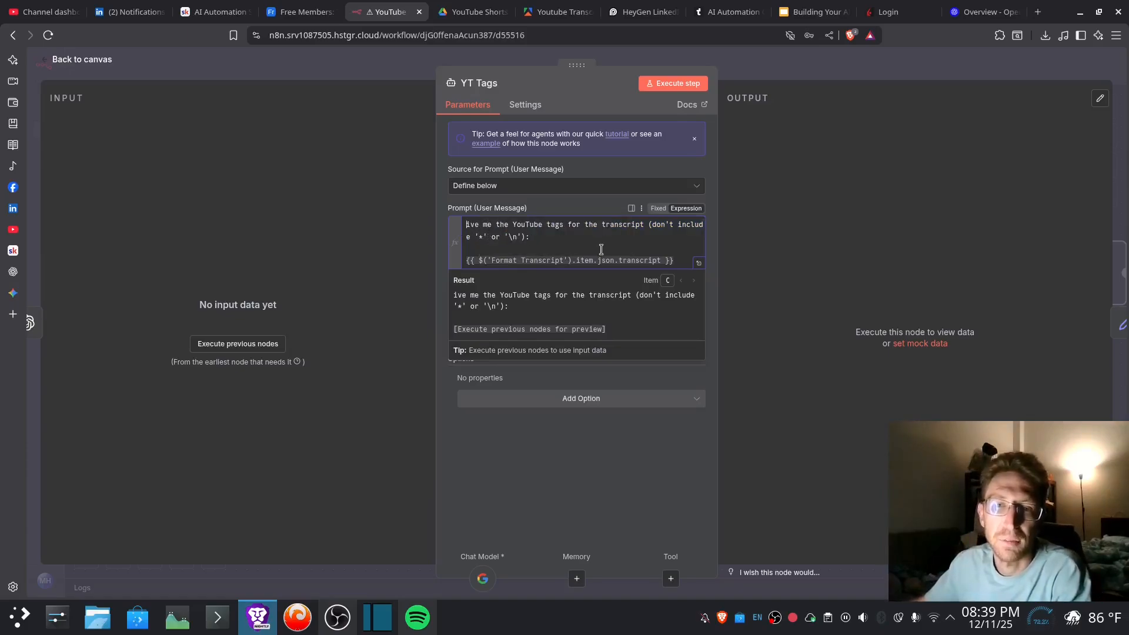
pyautogui.hotkey('ctrl', 'Home')
pyautogui.write('G')
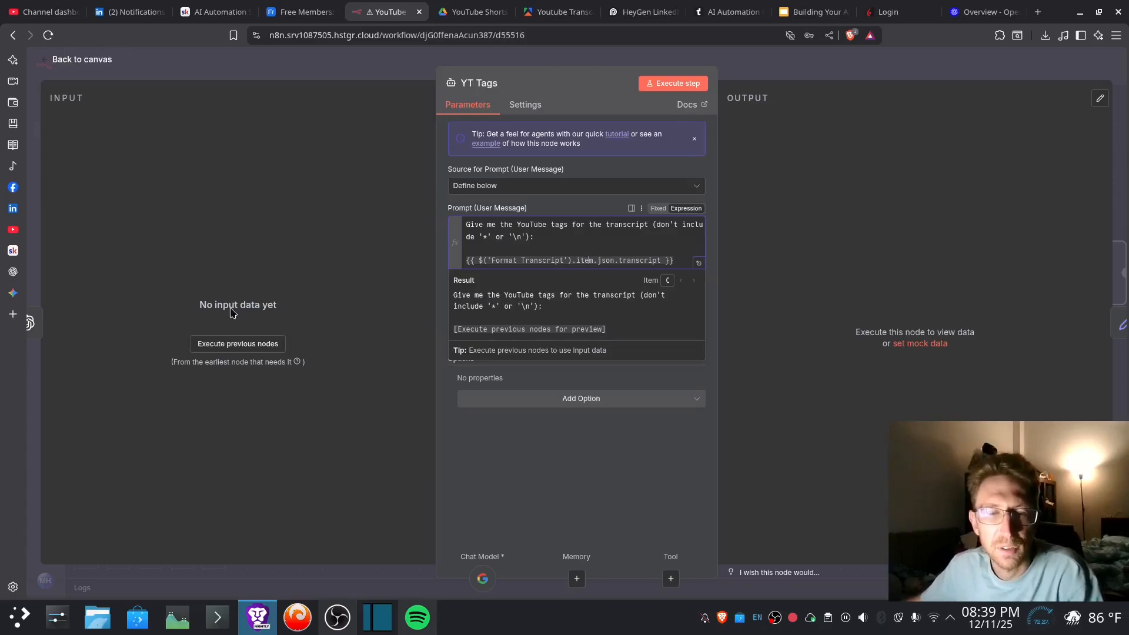
# - Execute the nodes before YT Tags, then read the YT Tags output and the text coming from Create Description
pyautogui.click(238, 344)
pyautogui.click(546, 256)
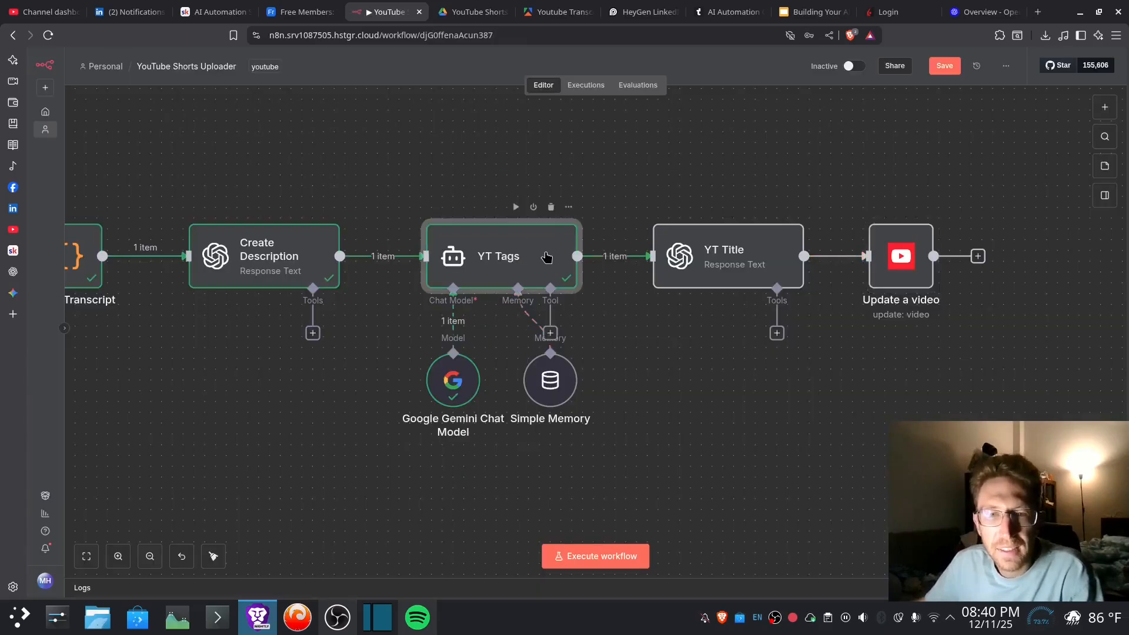
pyautogui.doubleClick(546, 257)
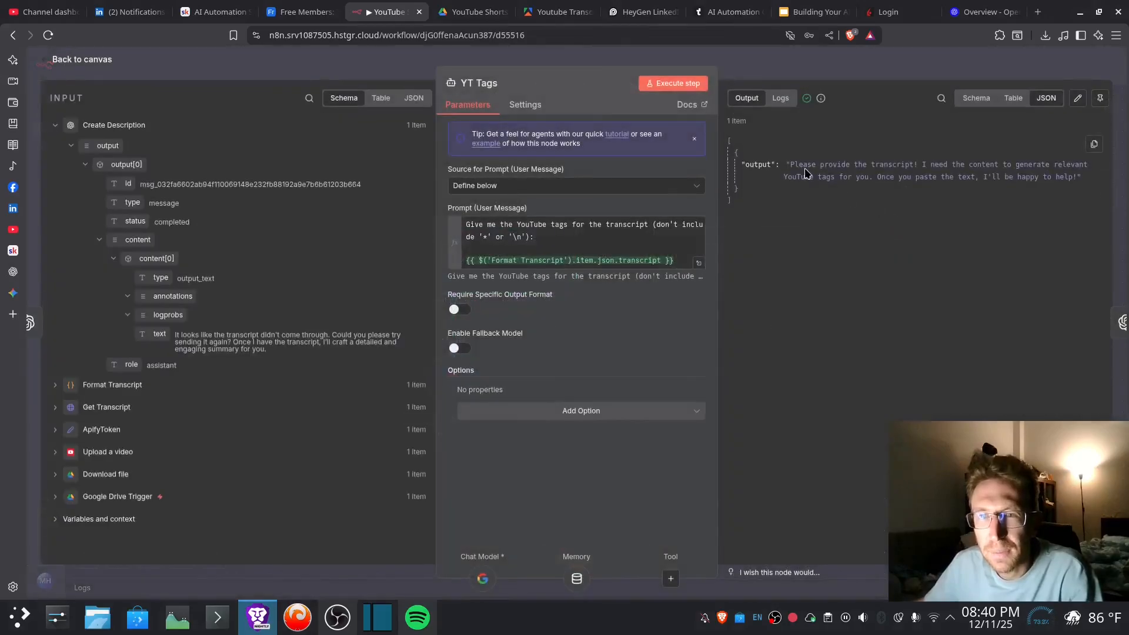
pyautogui.moveTo(834, 165); pyautogui.dragTo(1055, 182)
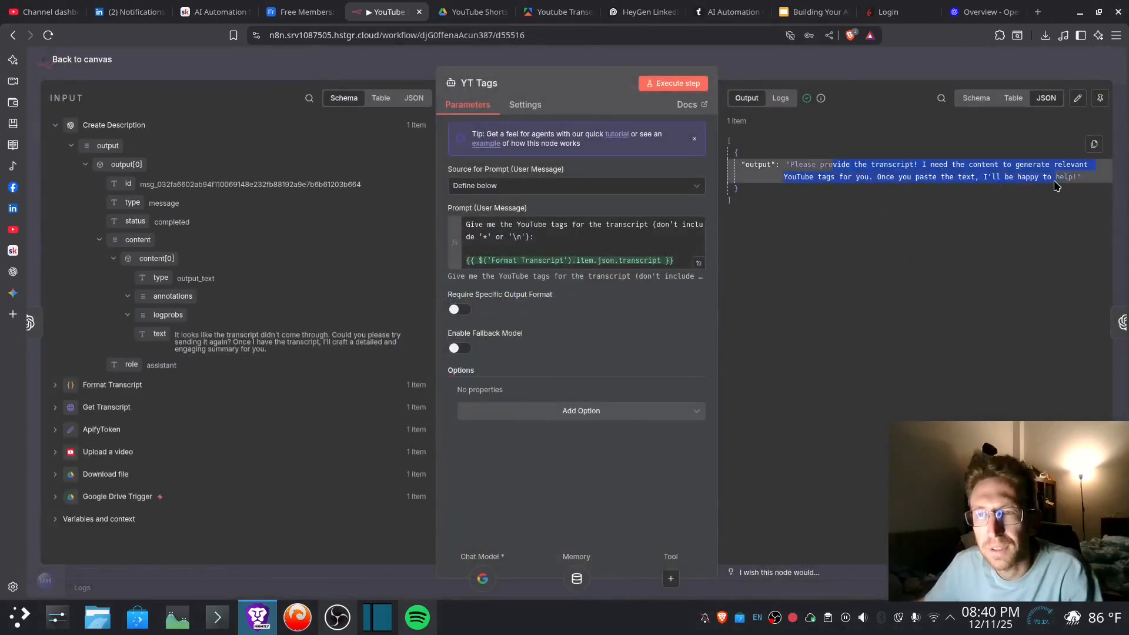
pyautogui.click(1054, 181)
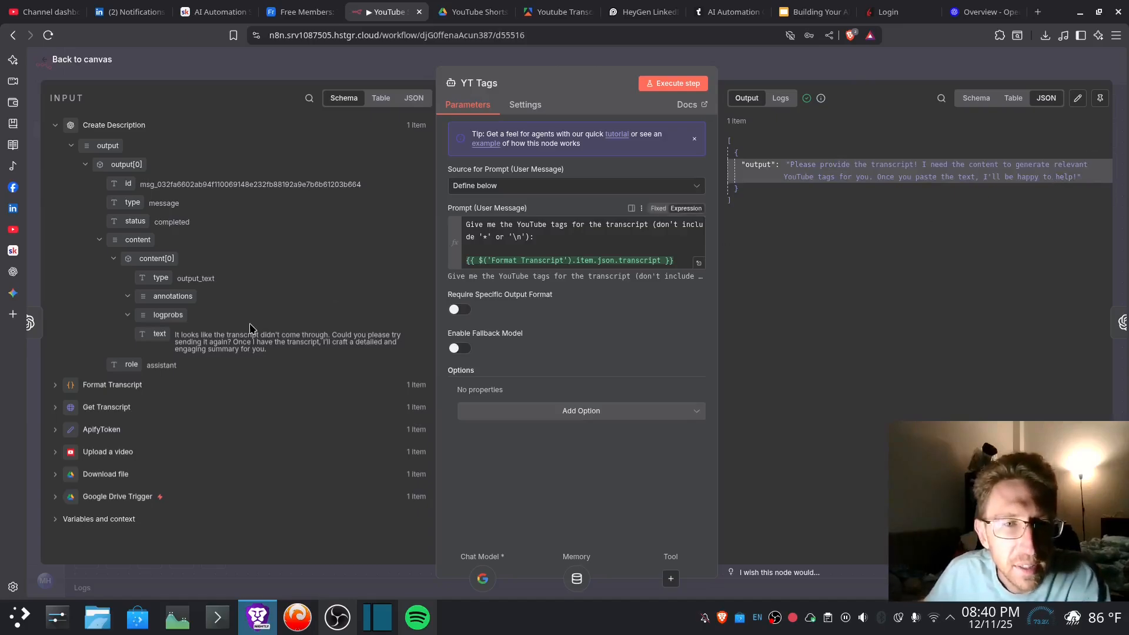
pyautogui.moveTo(245, 335); pyautogui.dragTo(345, 355)
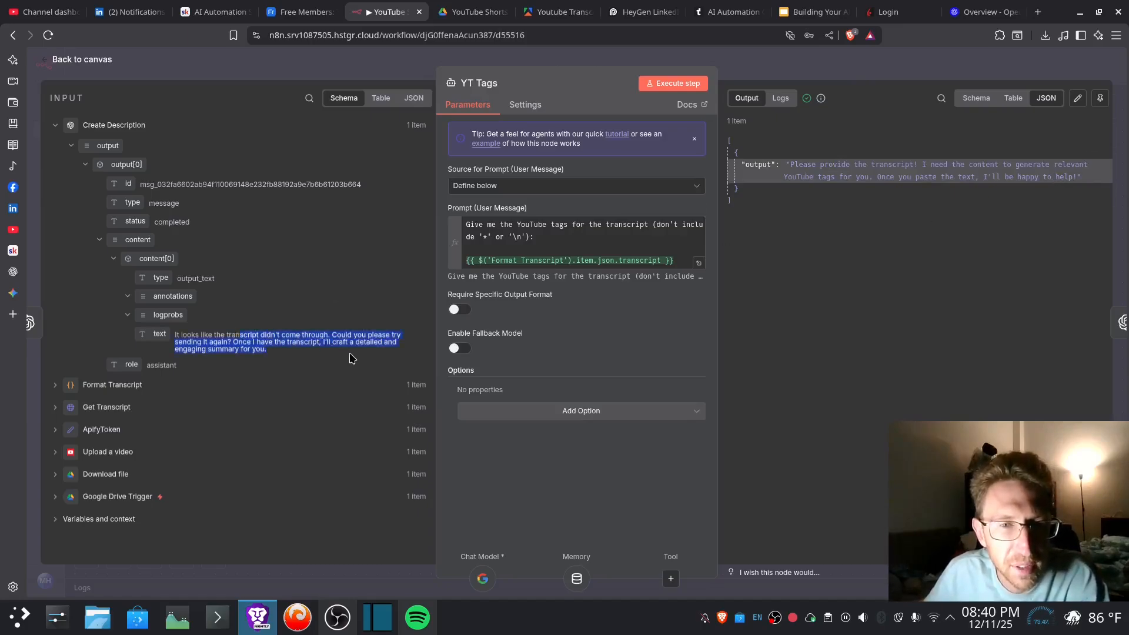
pyautogui.click(300, 346)
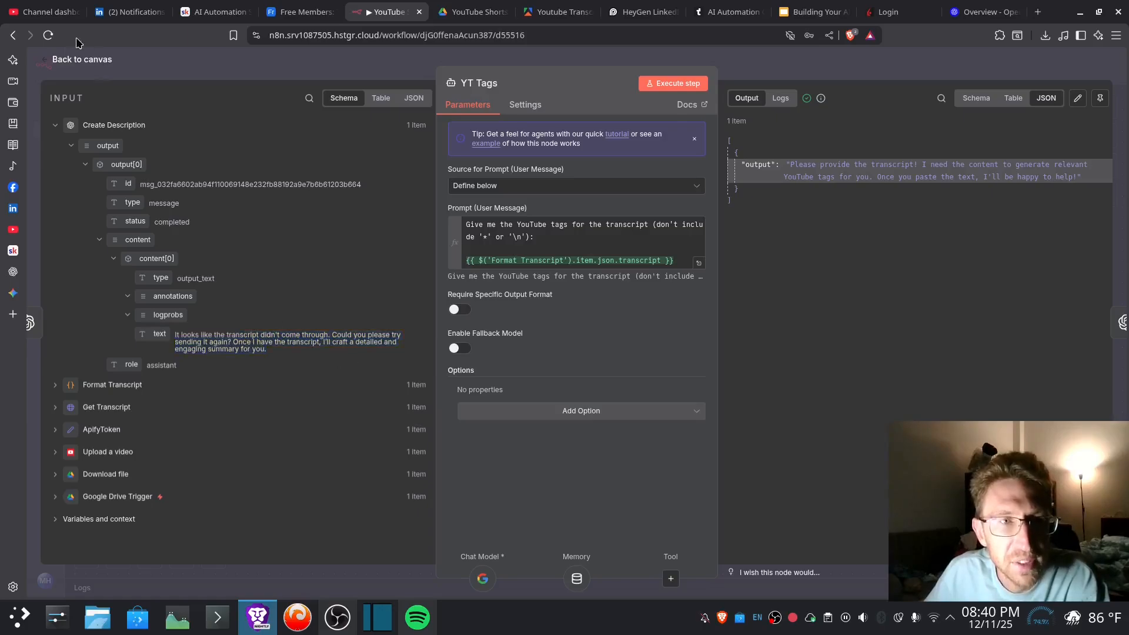
# - Leave the node, check the Youtube Transcript Scraper's manual input in Apify, and return to the n8n workflow
pyautogui.click(89, 61)
pyautogui.click(553, 12)
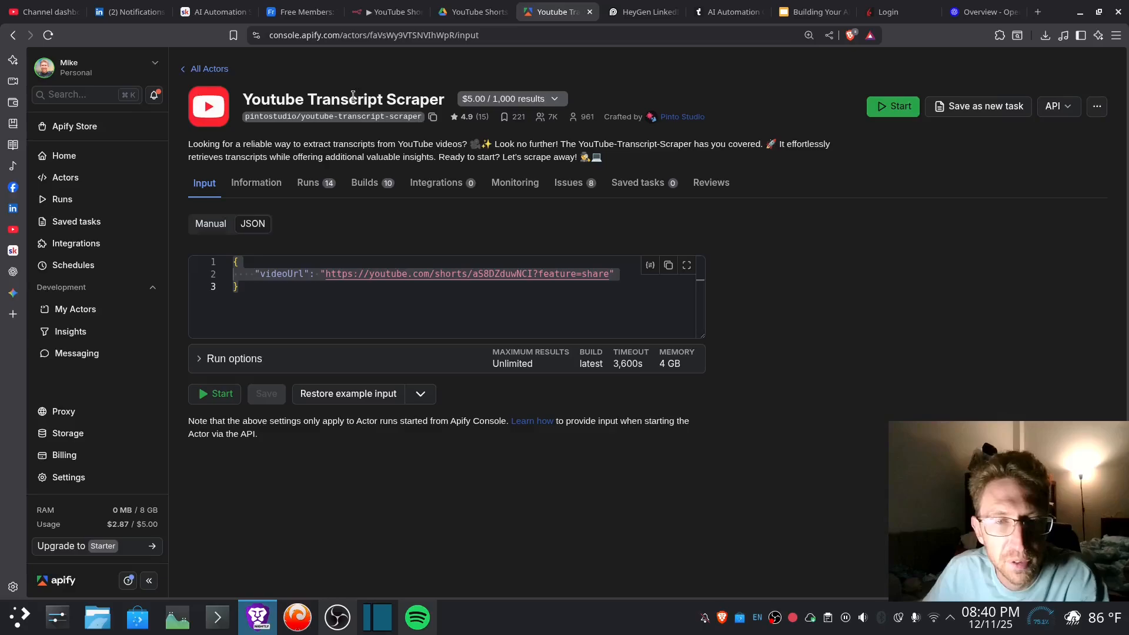
pyautogui.click(219, 225)
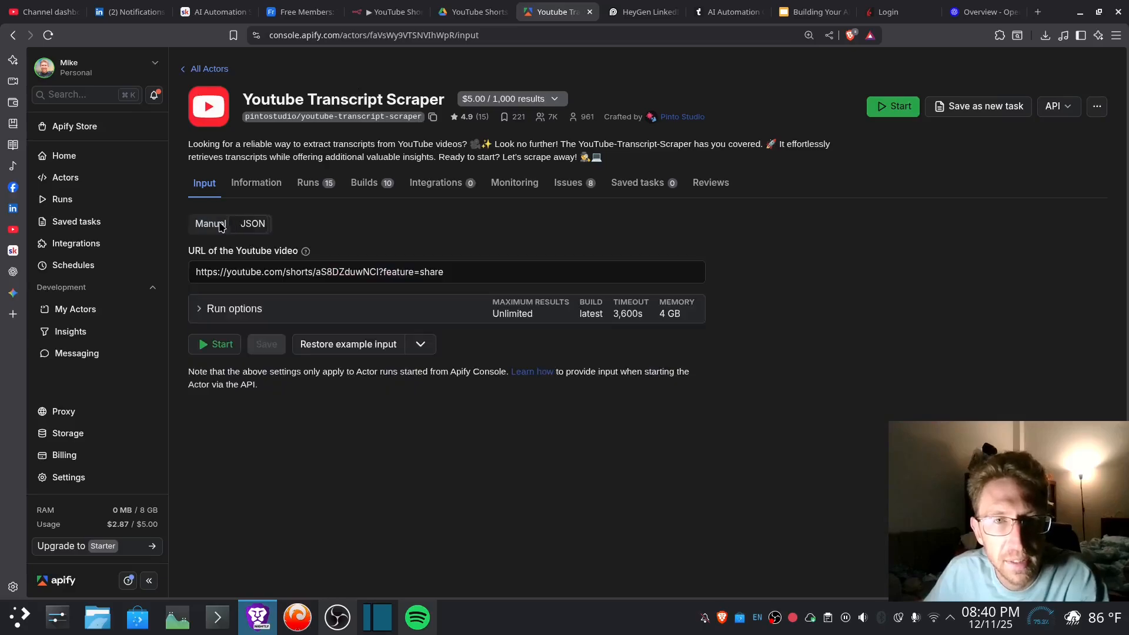
pyautogui.click(392, 9)
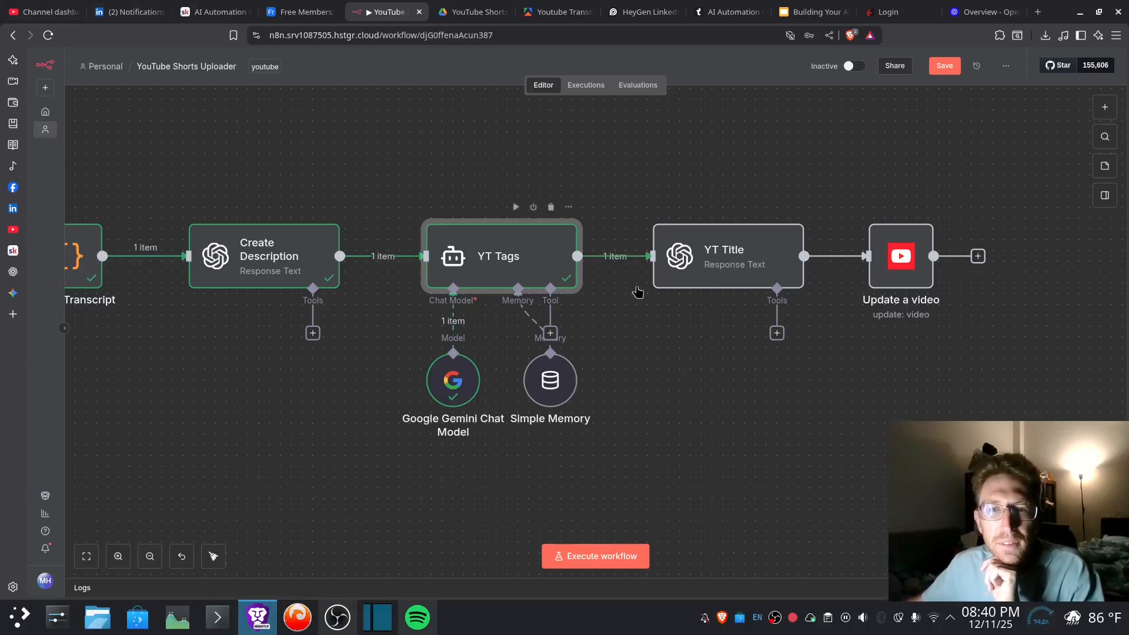
# - Open the YT Title node, enlarge its system prompt field and read the prompt
pyautogui.doubleClick(732, 266)
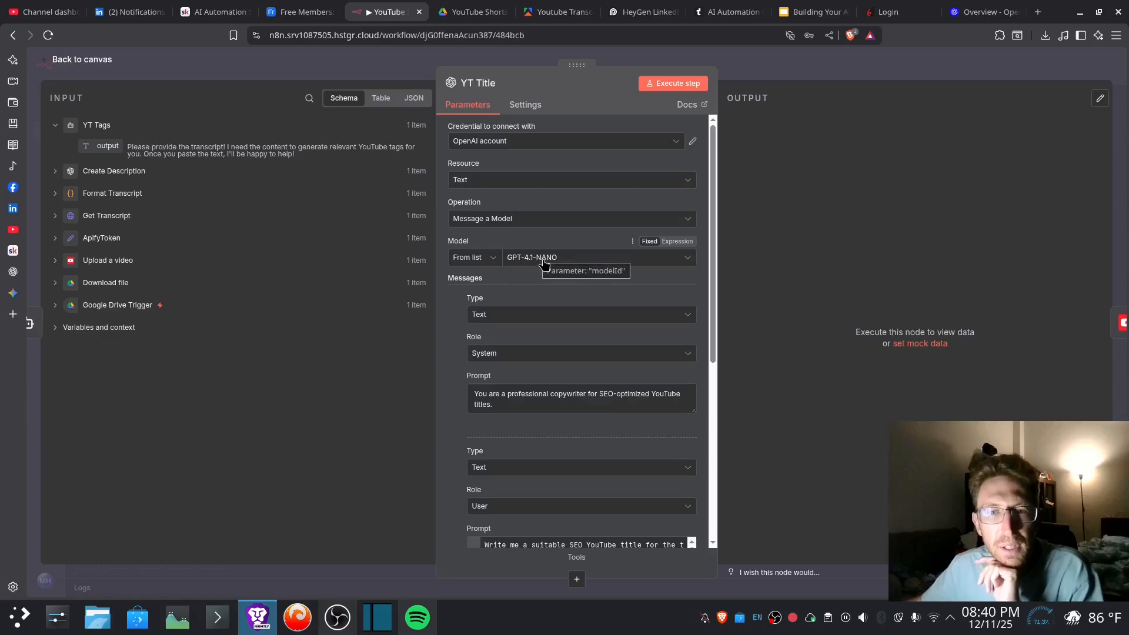
pyautogui.moveTo(694, 412); pyautogui.dragTo(695, 447)
pyautogui.moveTo(556, 397); pyautogui.dragTo(595, 418)
pyautogui.click(628, 405)
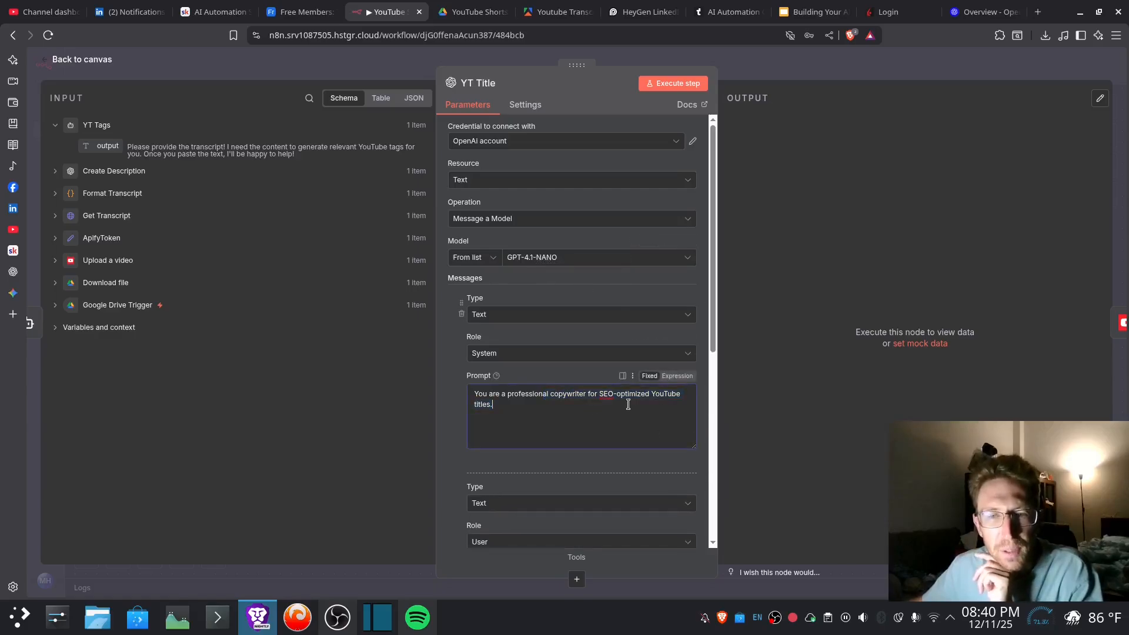
pyautogui.scroll(-4, 633, 403)
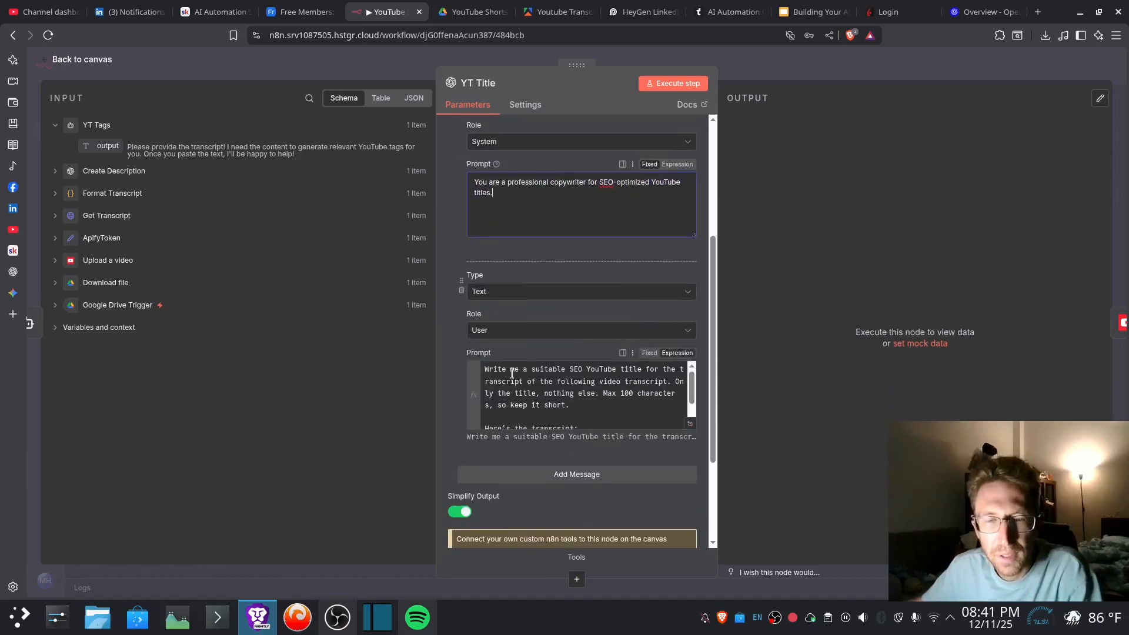
# - Remove the redundant words "the transcript of" from YT Title's user prompt so it asks for a title for the following video transcript
pyautogui.moveTo(499, 370); pyautogui.dragTo(678, 366)
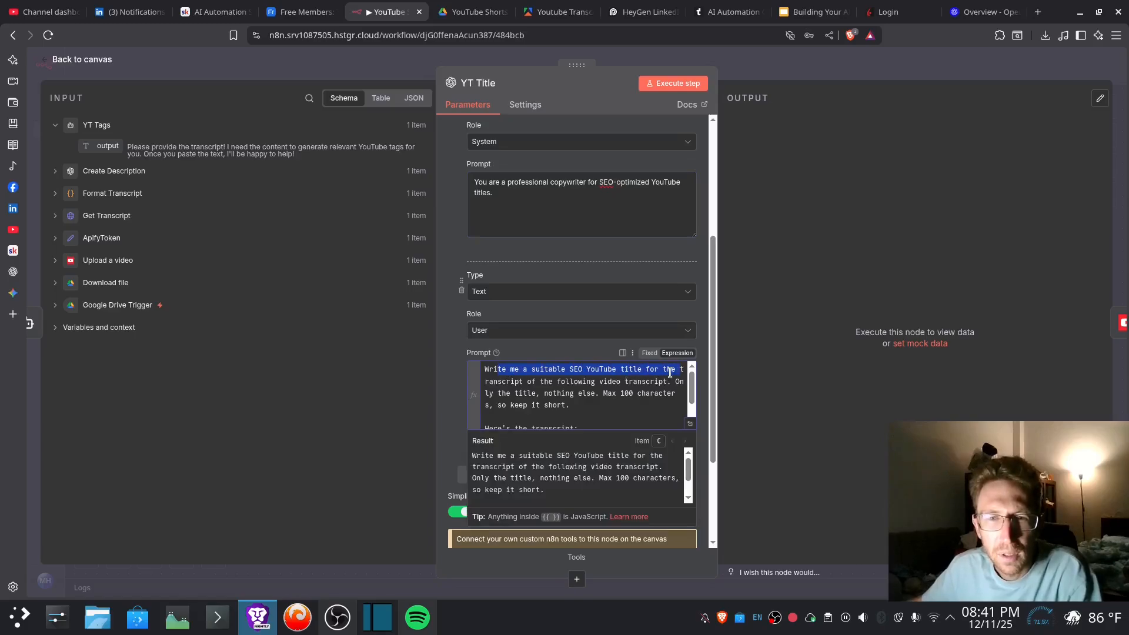
pyautogui.doubleClick(669, 369)
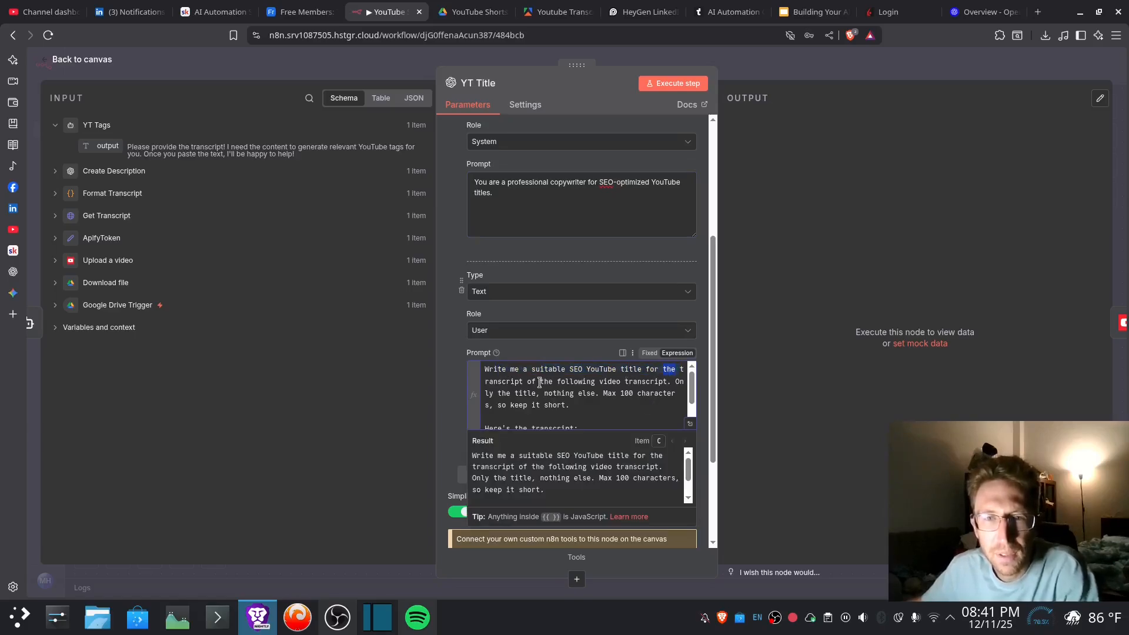
pyautogui.moveTo(539, 382); pyautogui.dragTo(636, 393)
pyautogui.click(638, 393)
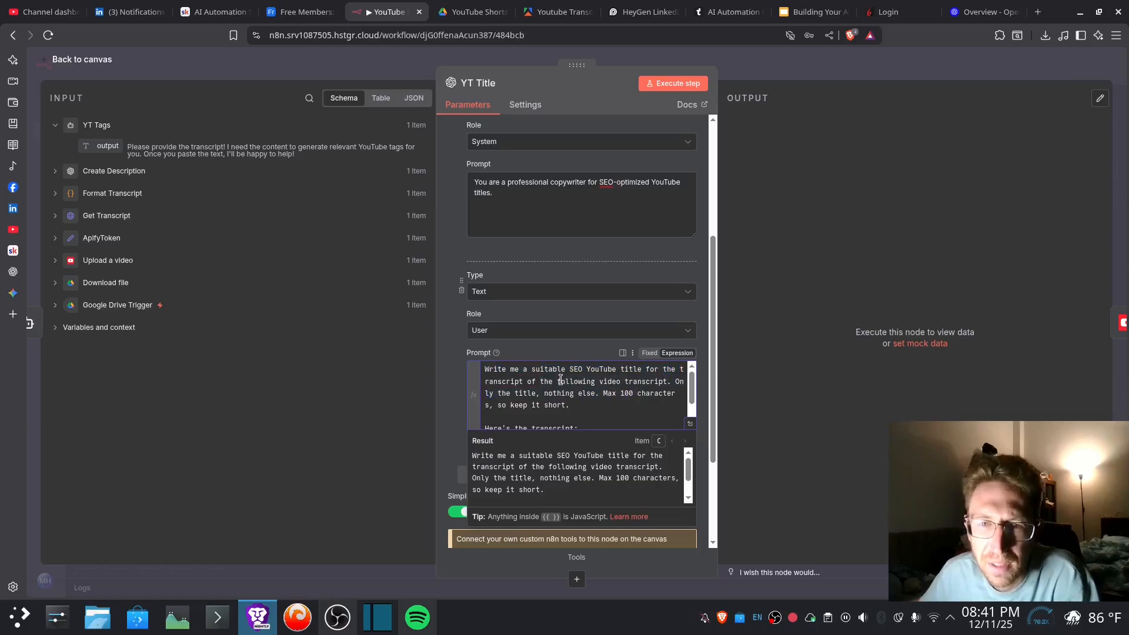
pyautogui.moveTo(540, 383); pyautogui.dragTo(658, 369)
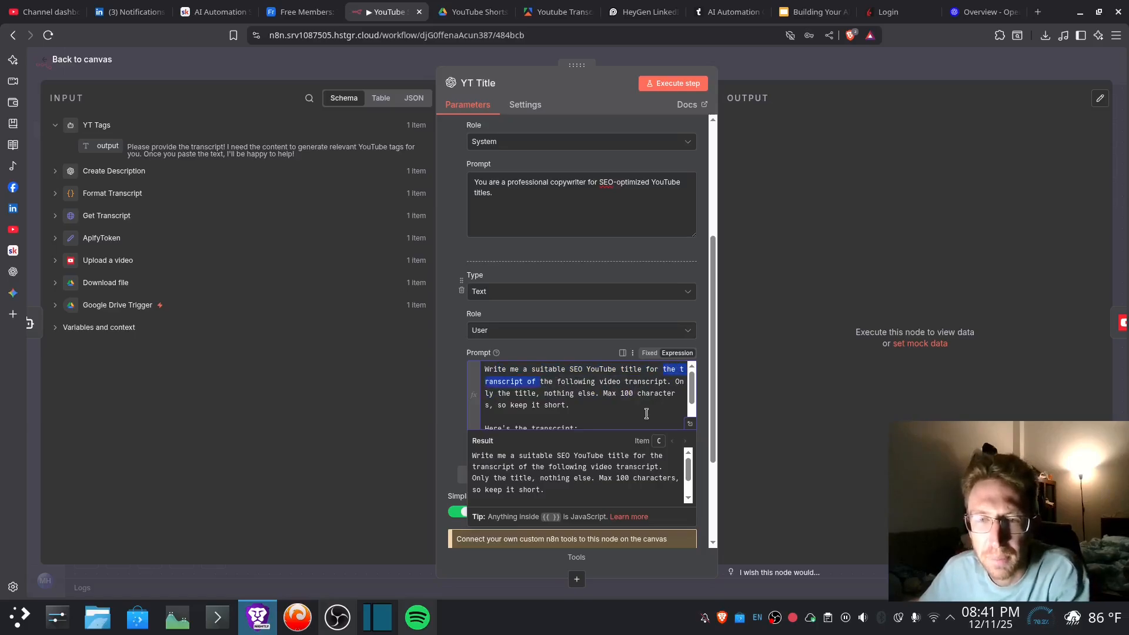
pyautogui.press('BackSpace')
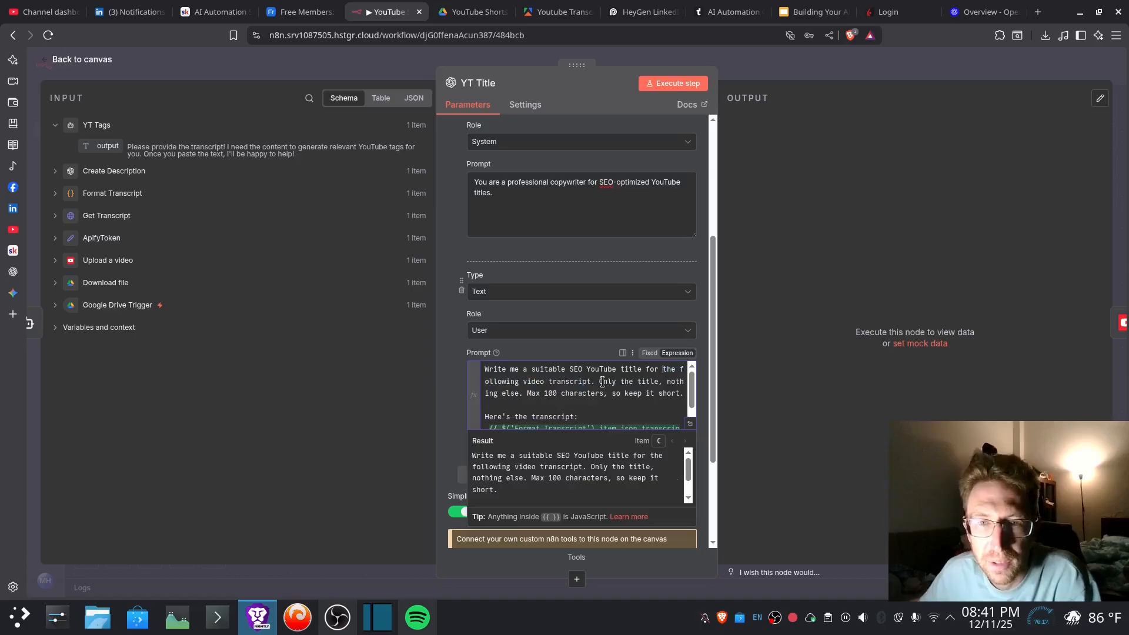
# - Review the rest of the YT Title user prompt, expand Format Transcript in the input data, and return to the canvas
pyautogui.moveTo(602, 381); pyautogui.dragTo(673, 393)
pyautogui.click(670, 394)
pyautogui.scroll(-1, 566, 370)
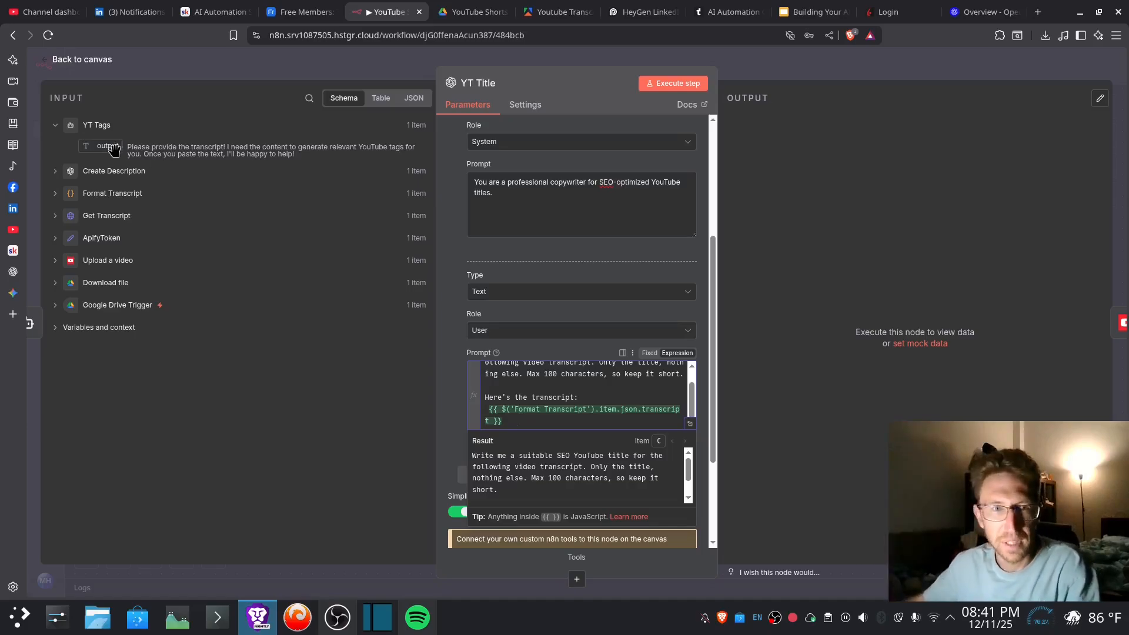
pyautogui.click(55, 193)
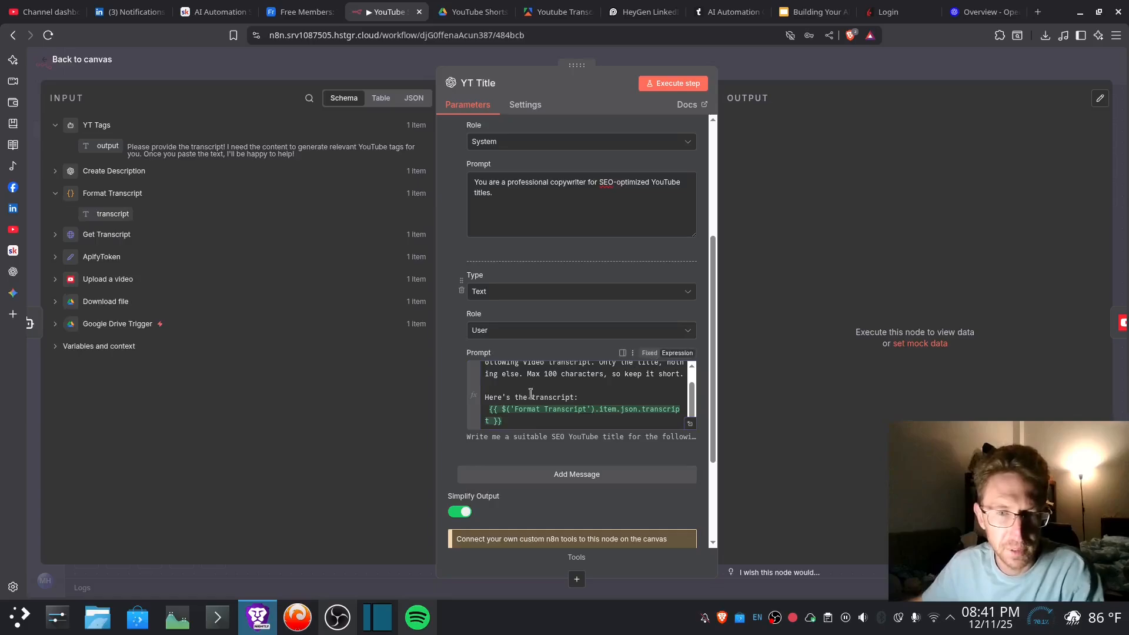
pyautogui.moveTo(528, 426); pyautogui.dragTo(481, 392)
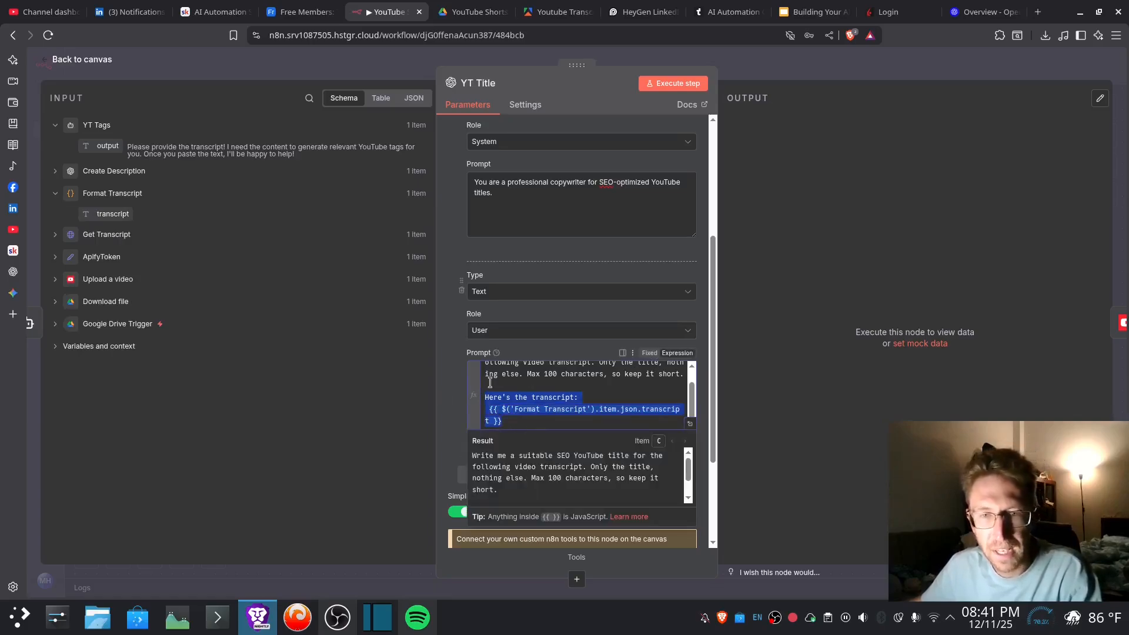
pyautogui.click(529, 398)
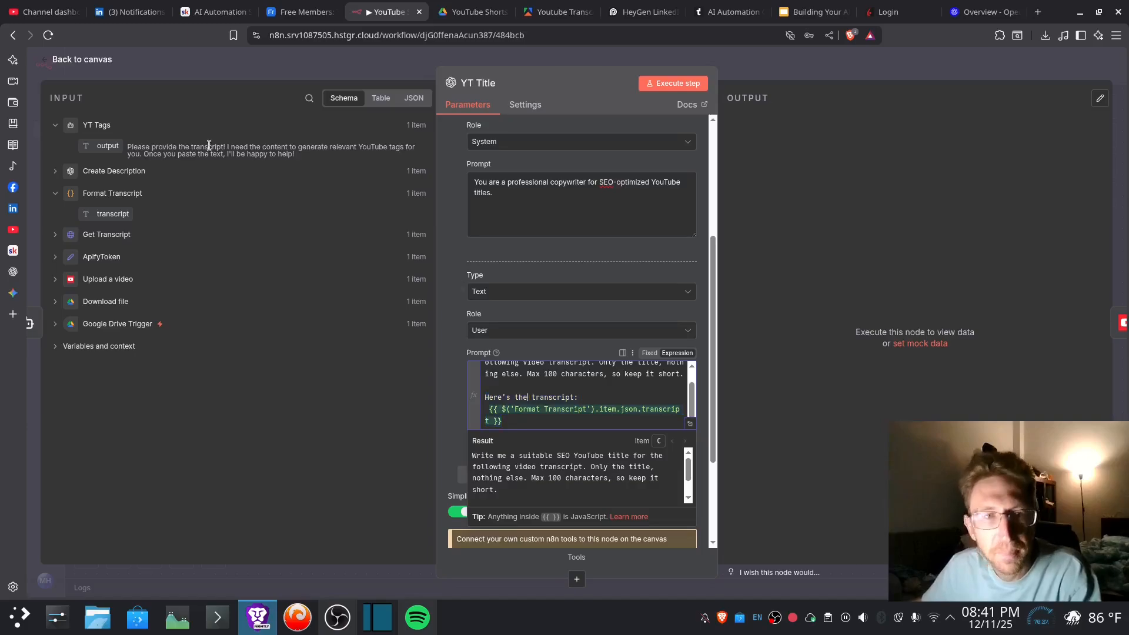
pyautogui.click(84, 61)
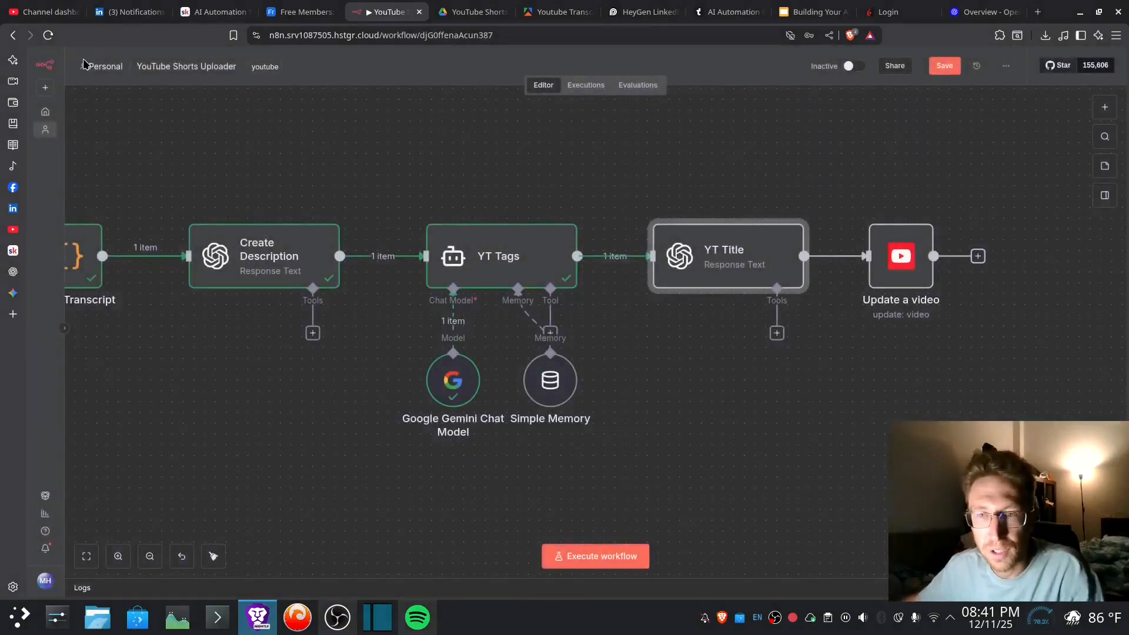
# - Open the Update a video node and inspect its Video ID expression
pyautogui.click(910, 265)
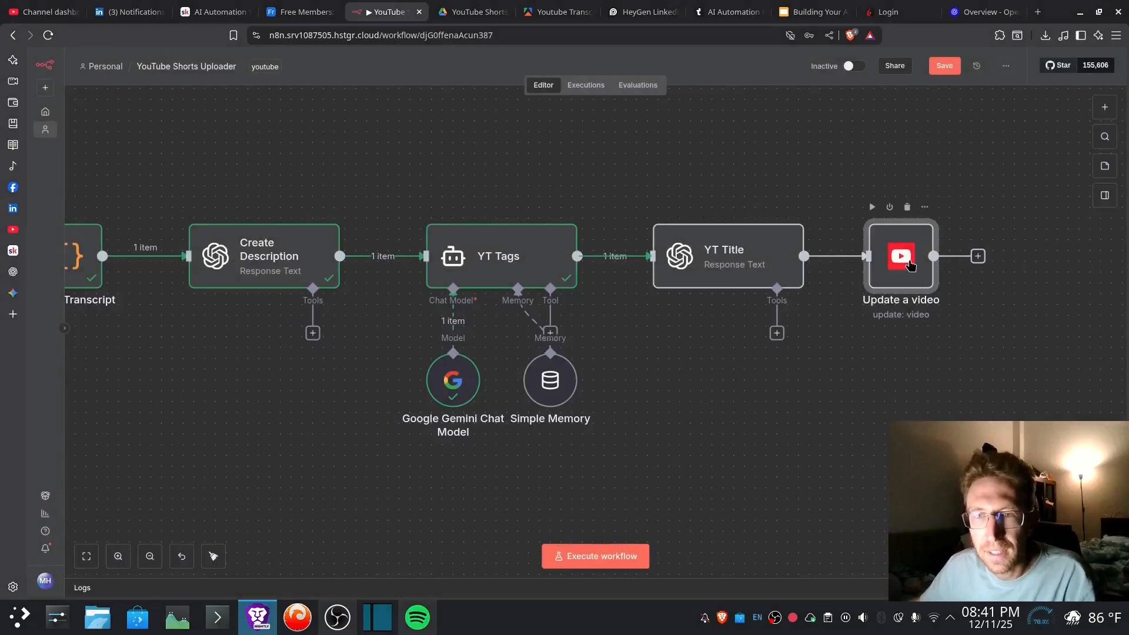
pyautogui.doubleClick(910, 265)
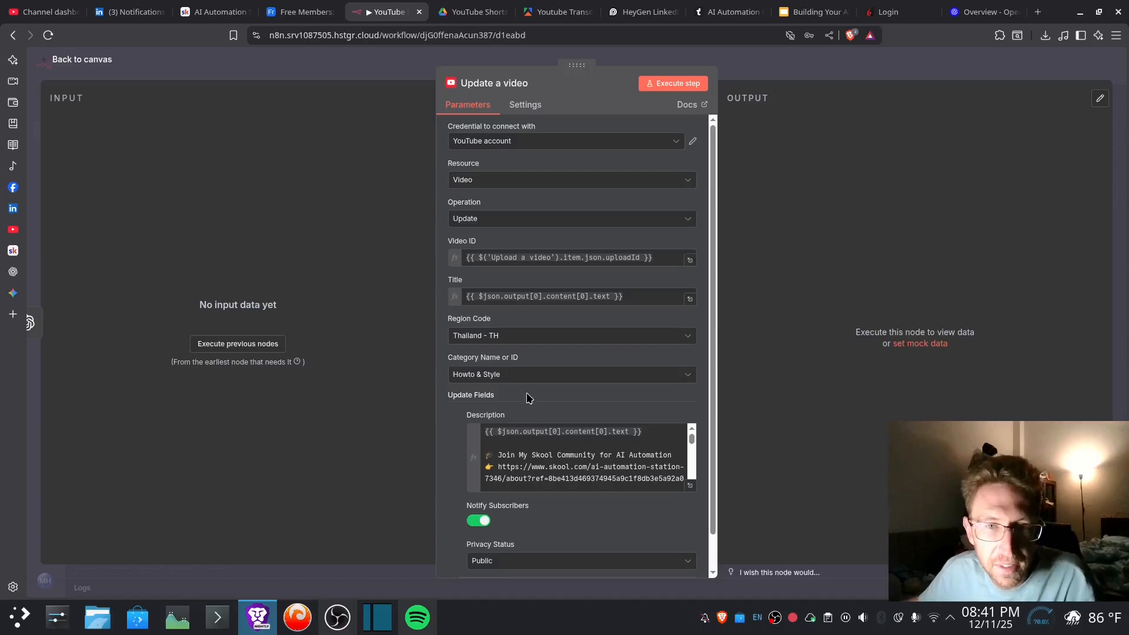
pyautogui.click(496, 257)
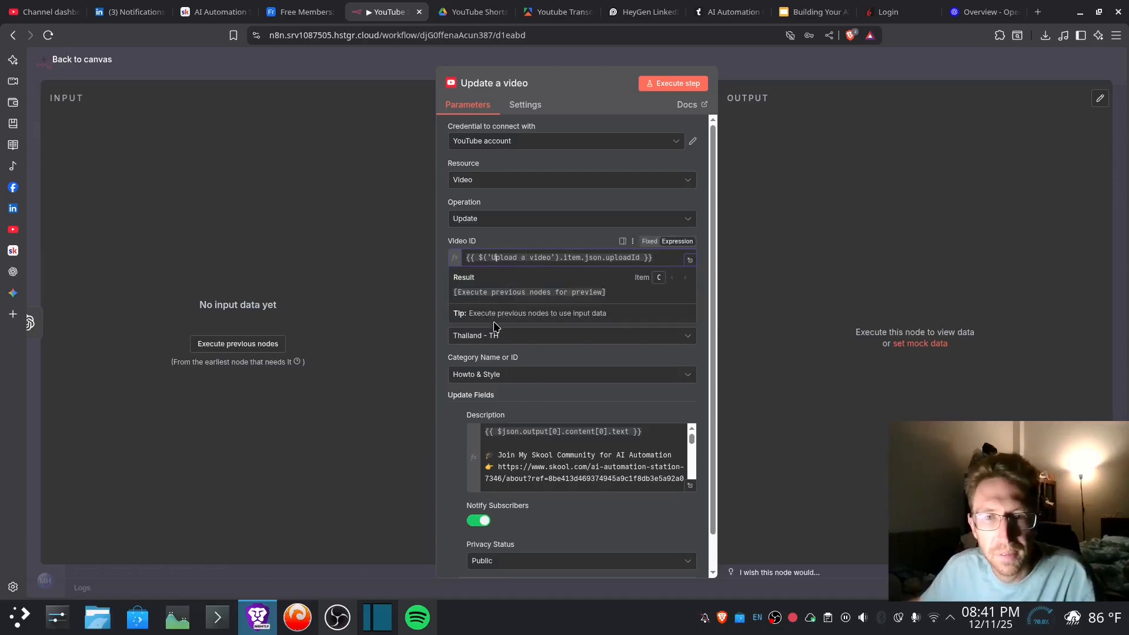
# - Inspect the Title expression of the Update a video node
pyautogui.click(512, 335)
pyautogui.click(528, 296)
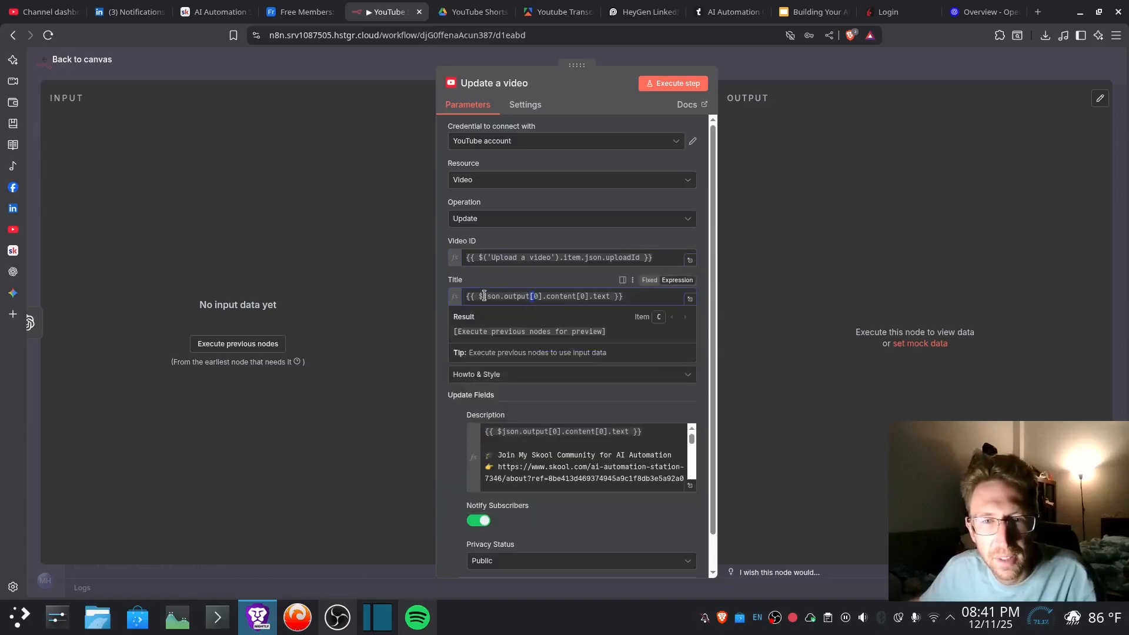
pyautogui.moveTo(484, 296); pyautogui.dragTo(635, 296)
pyautogui.click(636, 296)
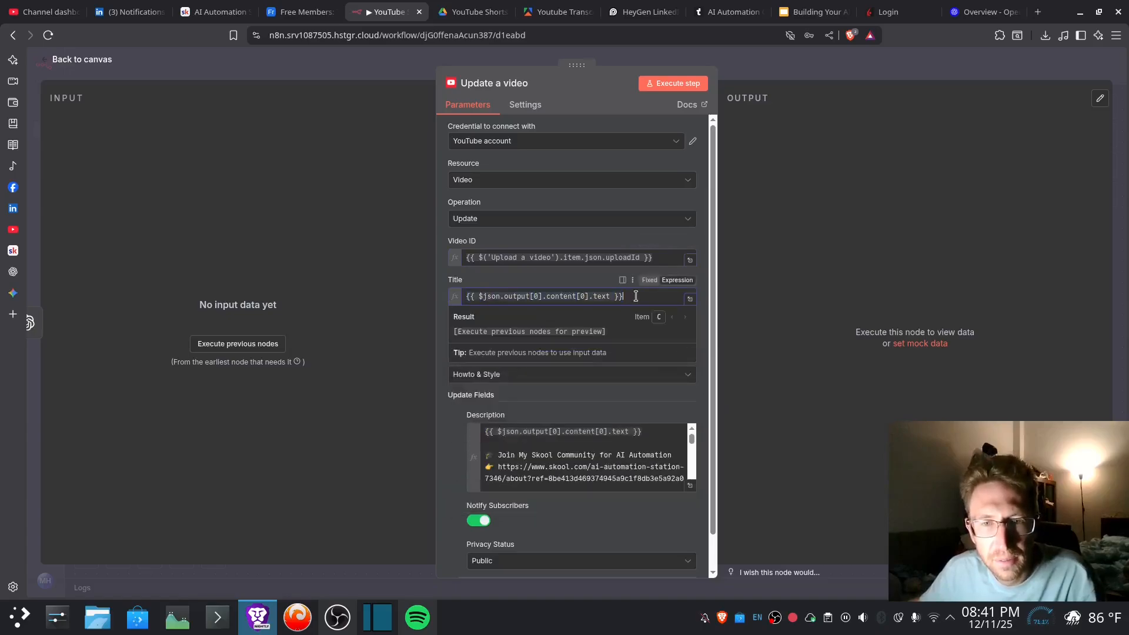
# - Read through the Description expression, covering the AI output reference, the fixed promotional text and links, and the hashtags section
pyautogui.click(519, 446)
pyautogui.scroll(-3, 612, 459)
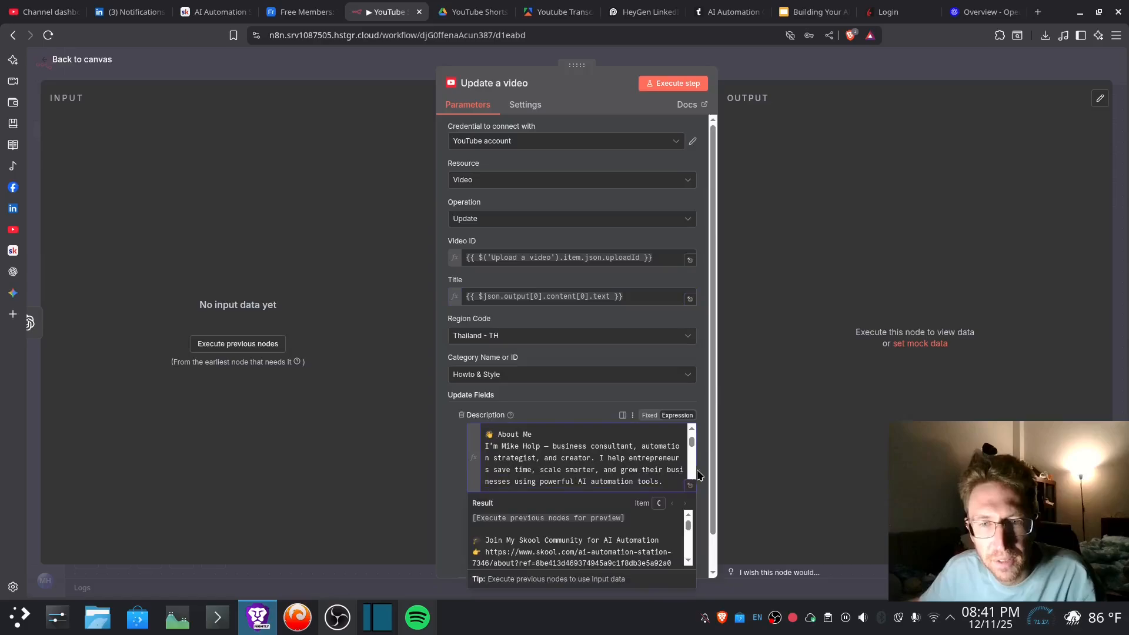
pyautogui.moveTo(691, 442); pyautogui.dragTo(687, 486)
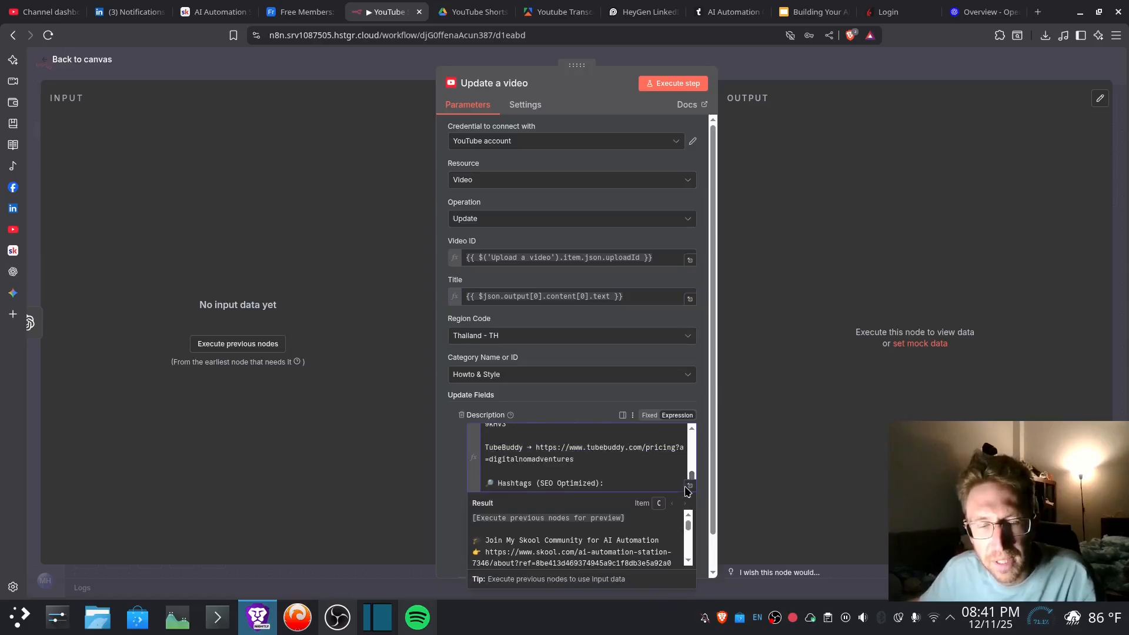
pyautogui.click(614, 478)
pyautogui.scroll(-1, 582, 473)
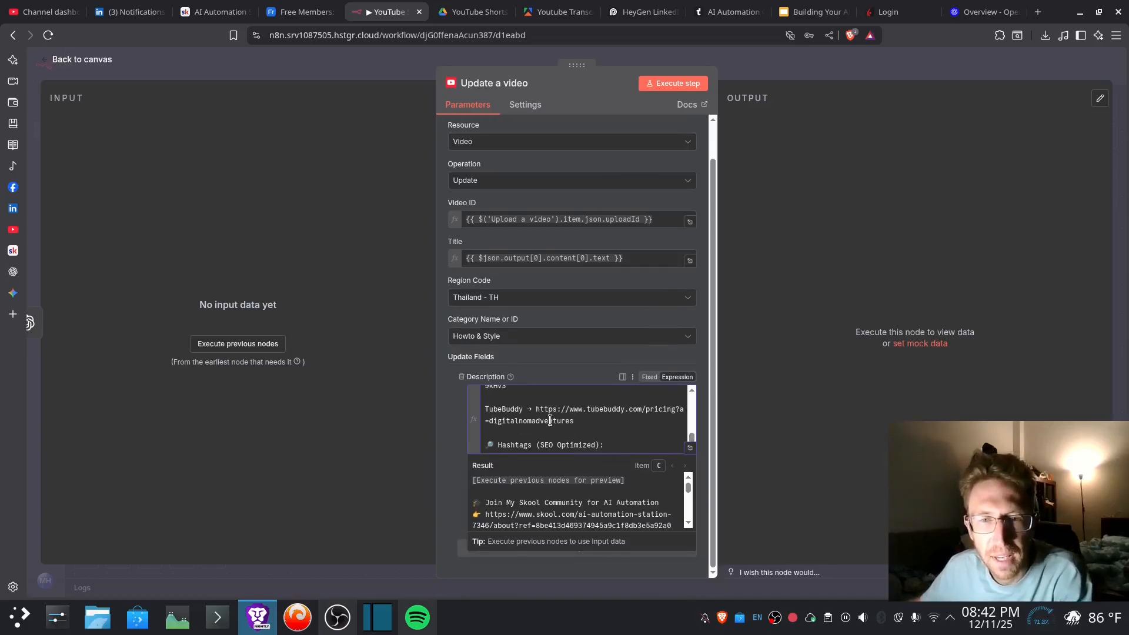
pyautogui.scroll(10, 550, 420)
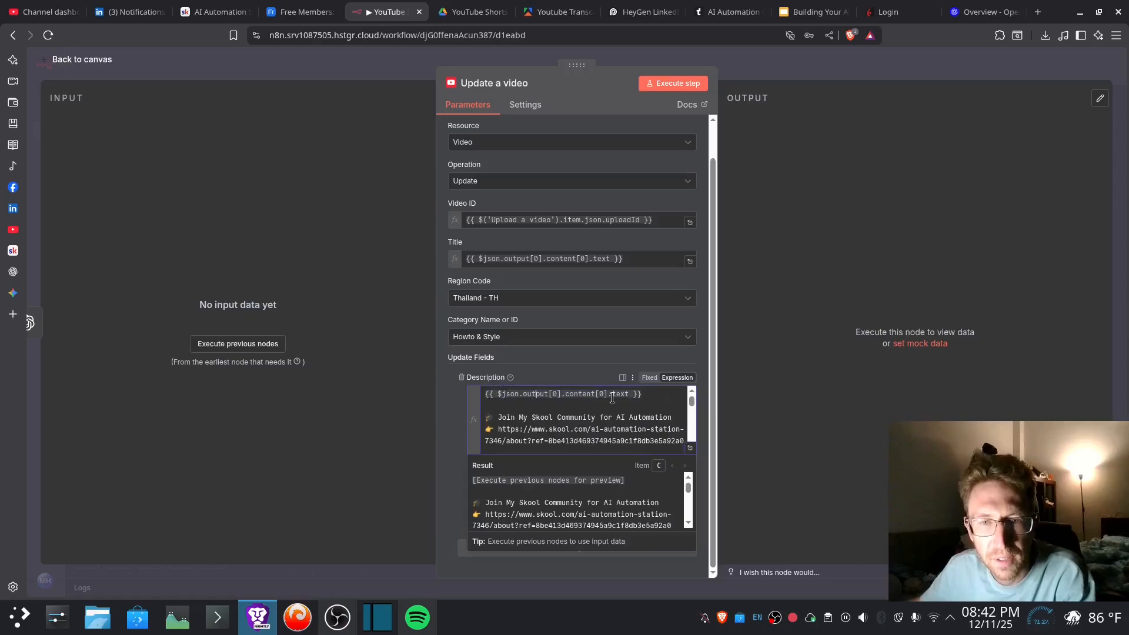
pyautogui.moveTo(655, 397); pyautogui.dragTo(686, 440)
pyautogui.click(594, 418)
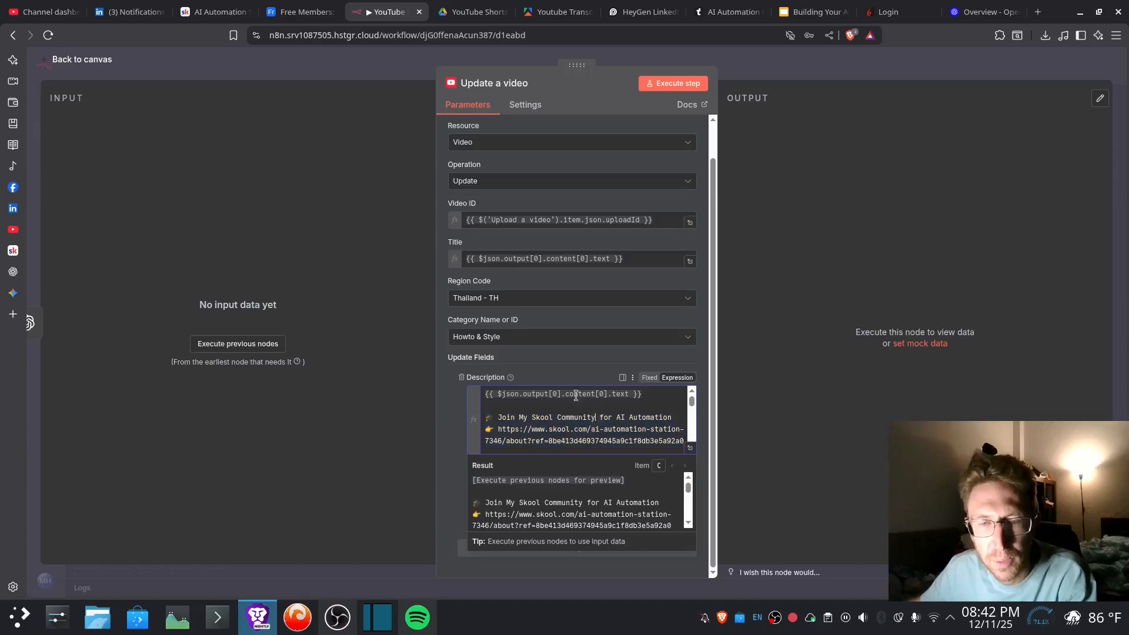
pyautogui.click(452, 422)
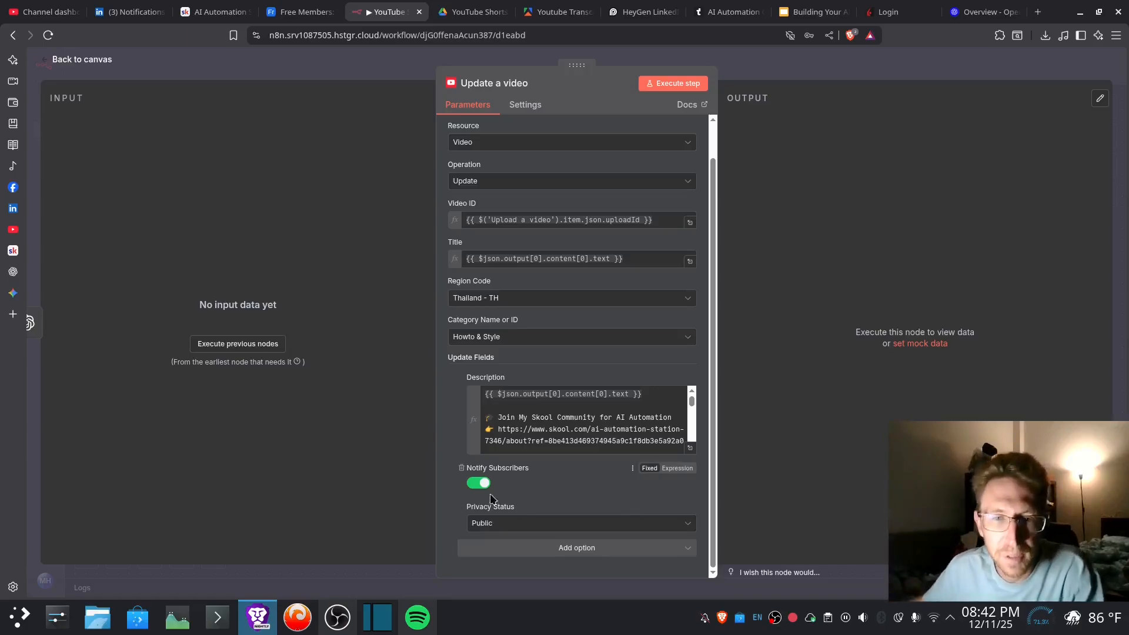
# - View the Privacy Status choices without changing the selection, and return to the canvas
pyautogui.click(511, 523)
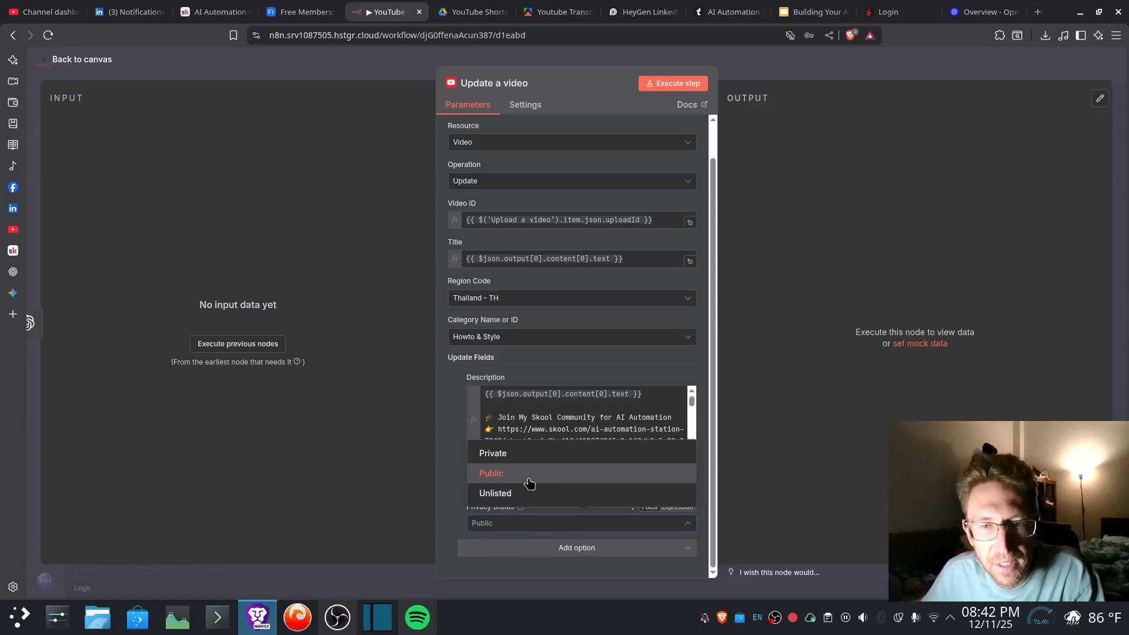
pyautogui.click(450, 438)
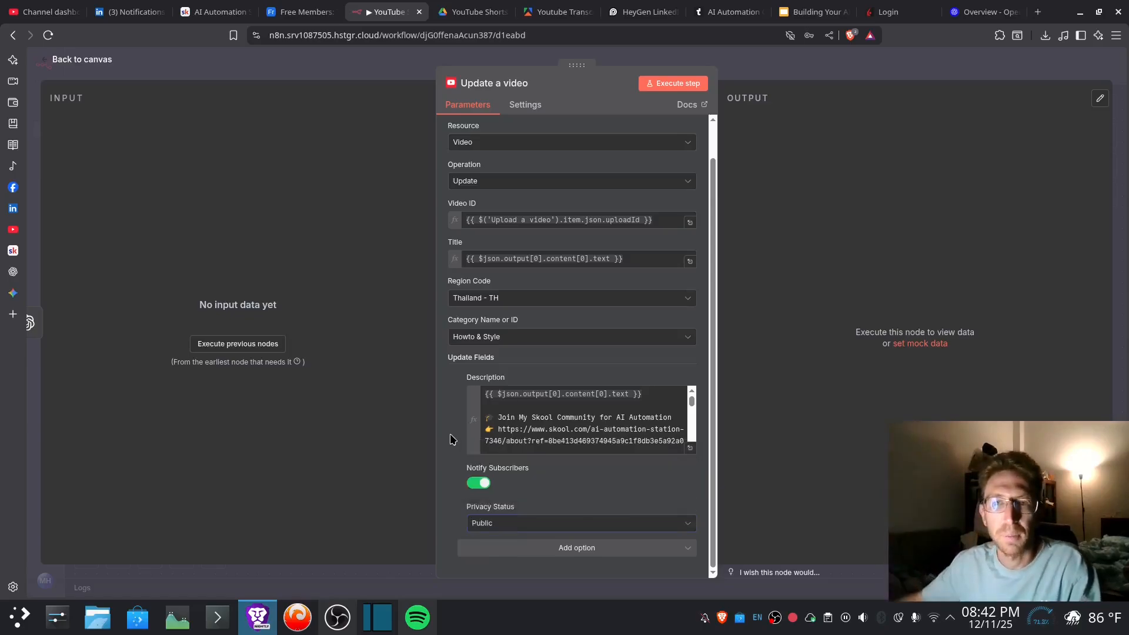
pyautogui.click(88, 62)
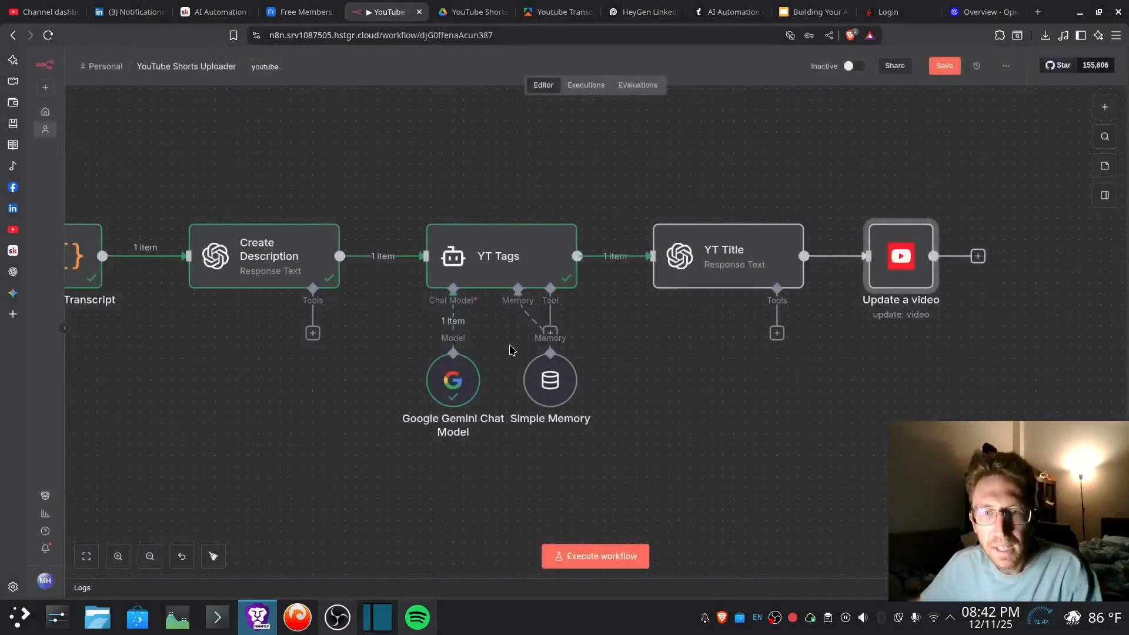
# - Look over the workflow from the Google Drive Trigger to Create Description and execute the whole workflow
pyautogui.hscroll(-10, 645, 403)
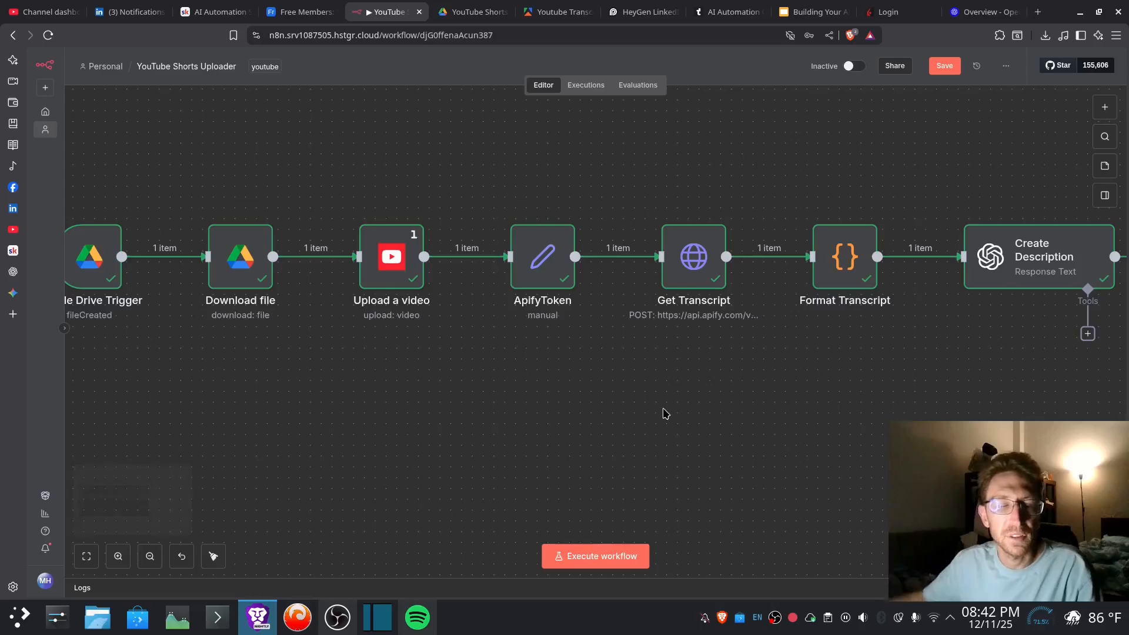
pyautogui.moveTo(336, 392); pyautogui.dragTo(517, 385)
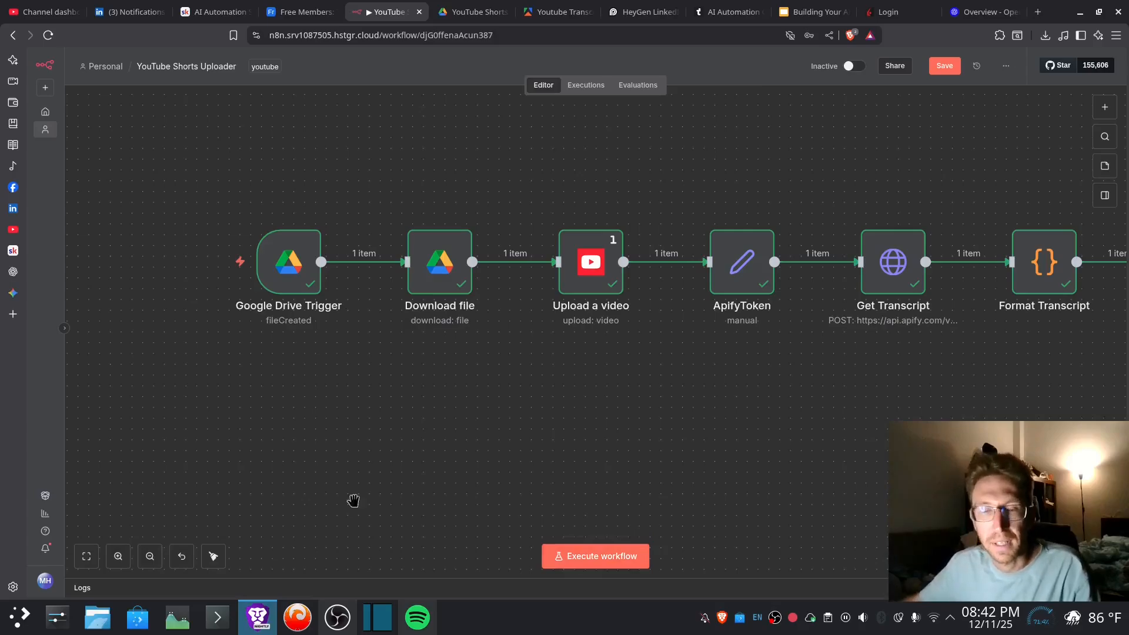
pyautogui.moveTo(642, 431); pyautogui.dragTo(274, 425)
pyautogui.moveTo(598, 414); pyautogui.dragTo(660, 402)
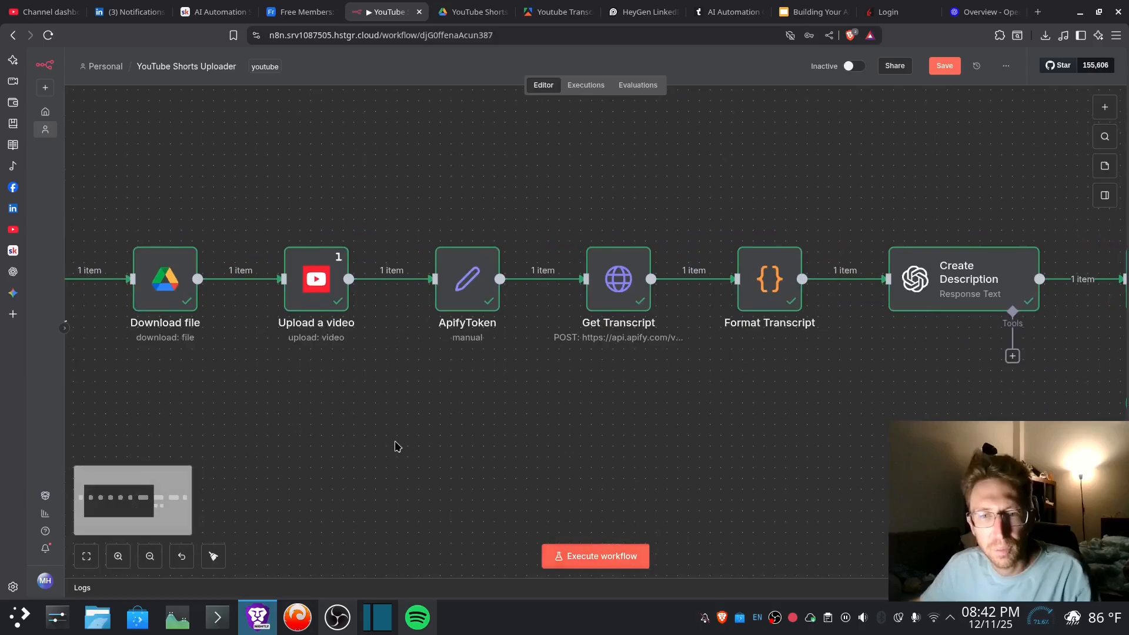
pyautogui.moveTo(363, 441); pyautogui.dragTo(536, 444)
pyautogui.click(599, 557)
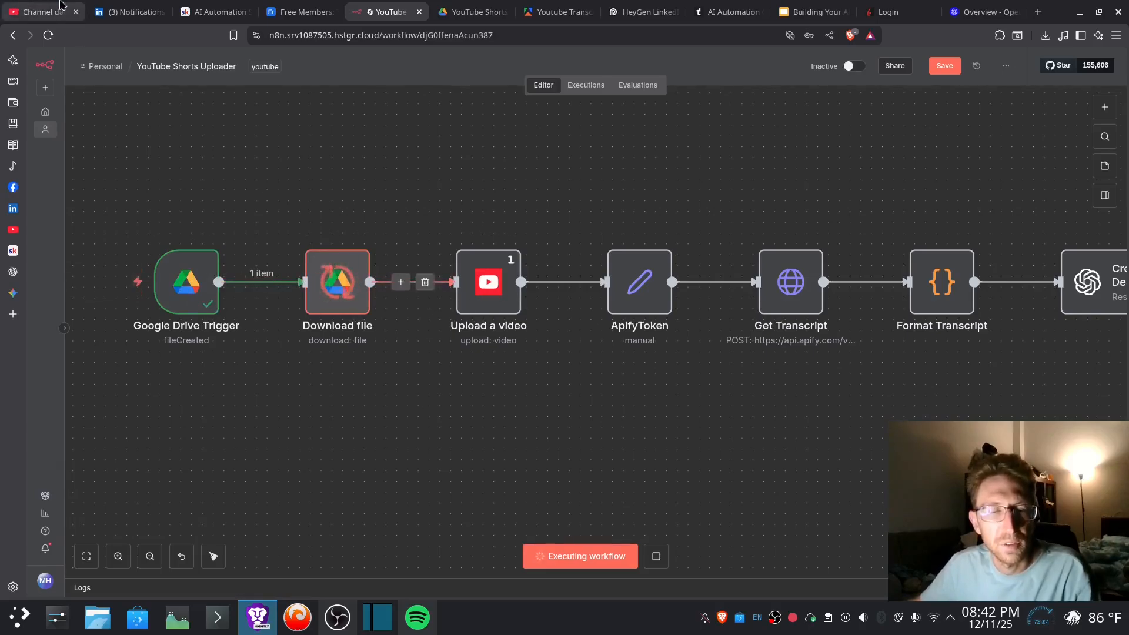
# - Switch to YouTube Studio and open the channel's Content page
pyautogui.click(45, 11)
pyautogui.click(83, 250)
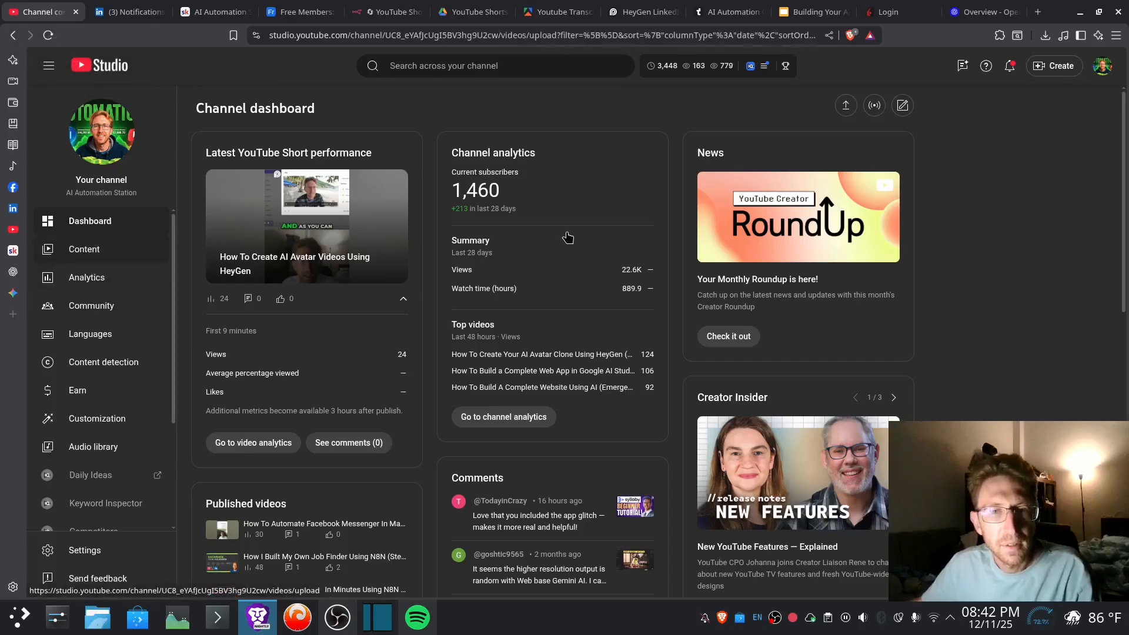